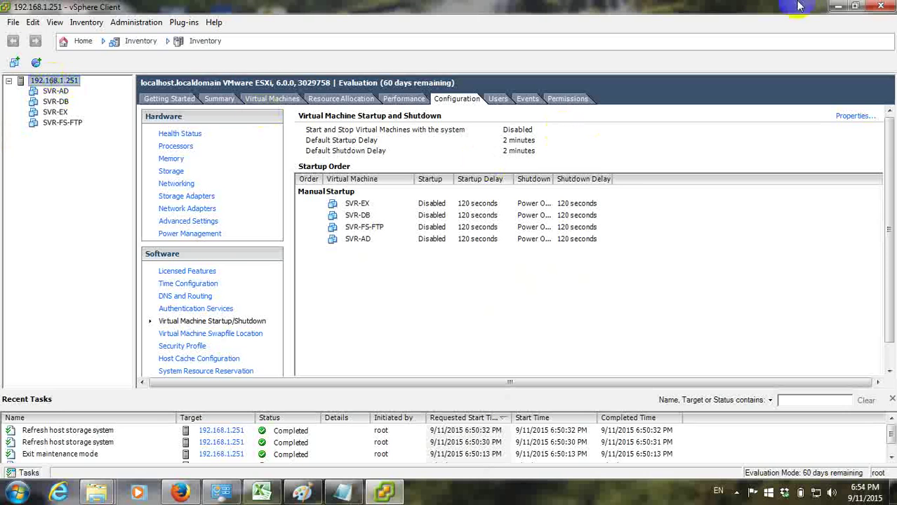
Select the SVR-AD virtual machine in the inventory tree to show its Getting Started page
click(56, 92)
Power on the SVR-AD virtual machine with the toolbar Power On button
right_click(57, 92)
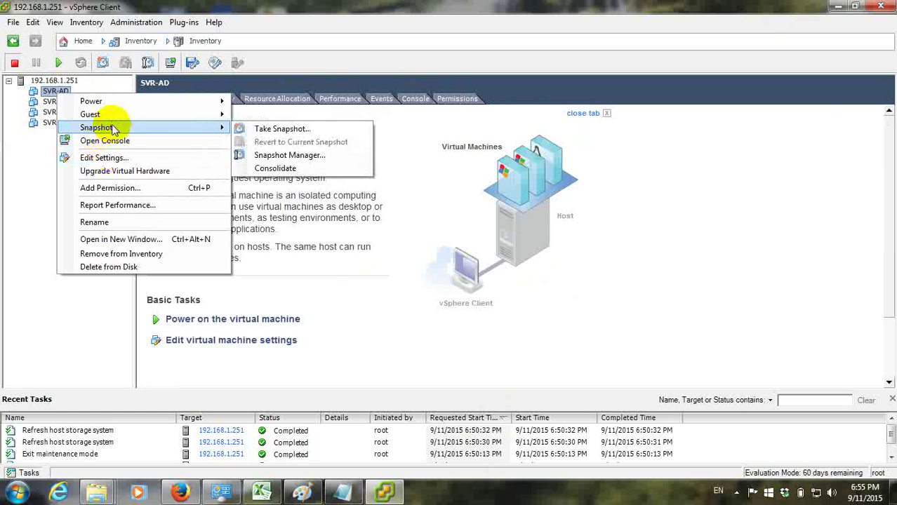
mouse_move(115, 103)
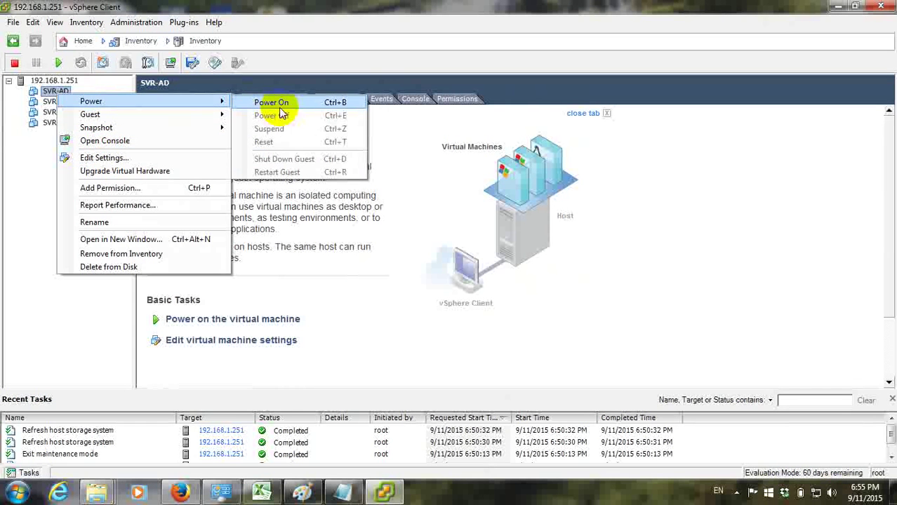
click(36, 129)
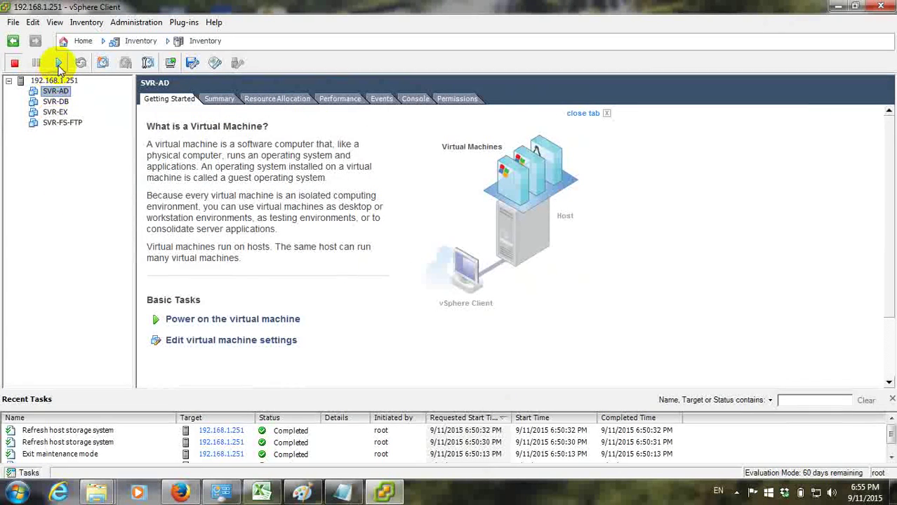
click(55, 91)
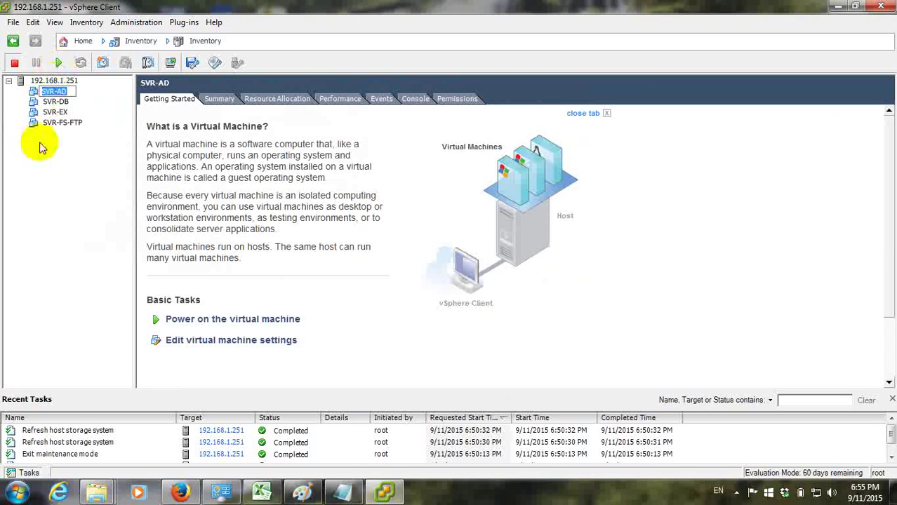
click(36, 141)
click(61, 65)
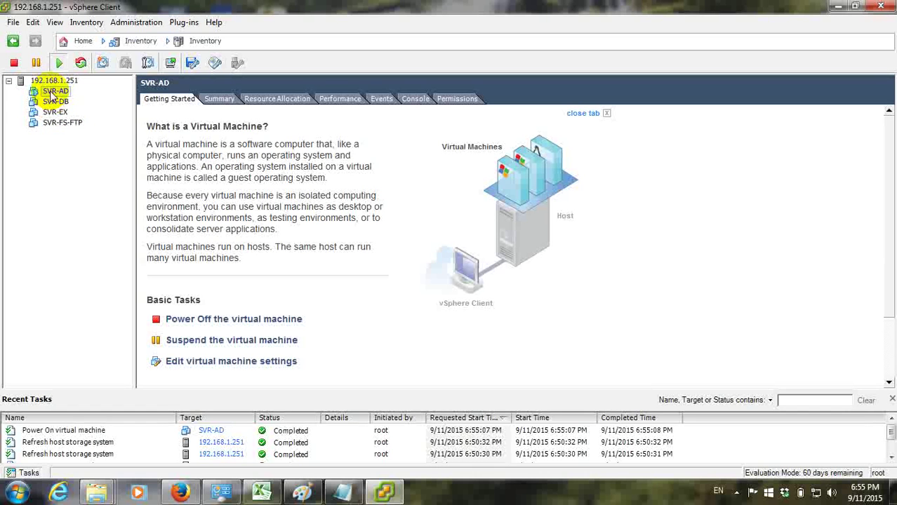
Open SVR-AD's console in a separate window and move it to the screen's top-left
click(415, 99)
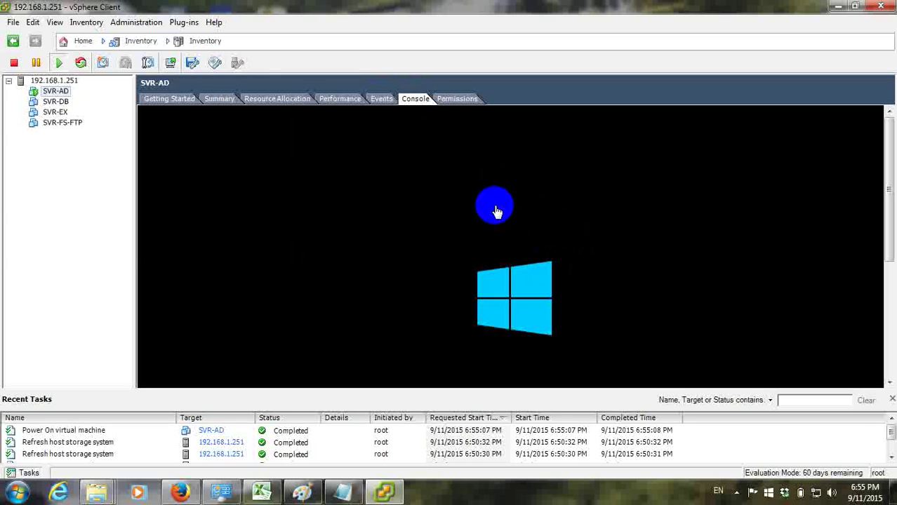
right_click(48, 92)
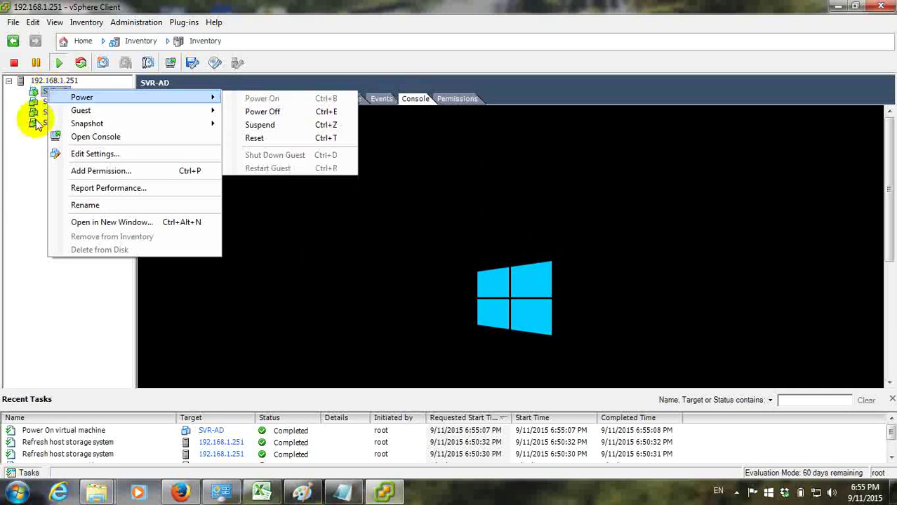
click(88, 137)
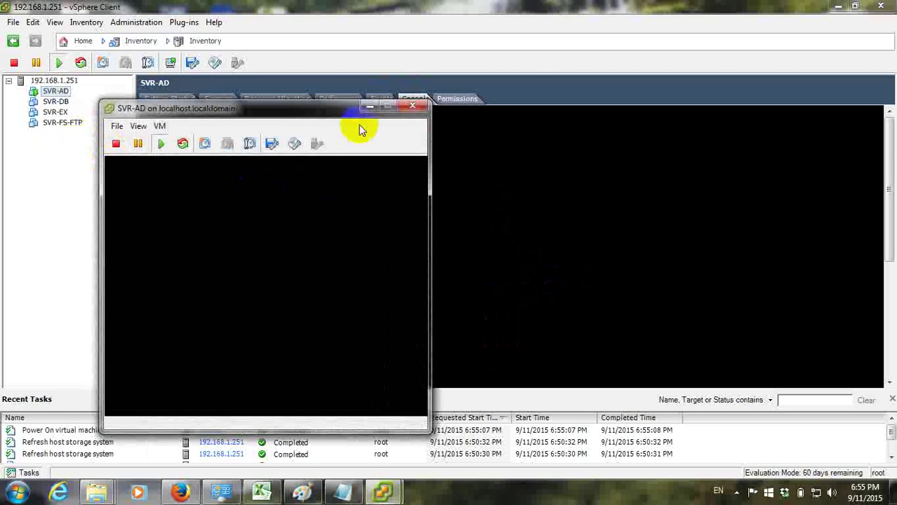
drag(315, 115, 416, 75)
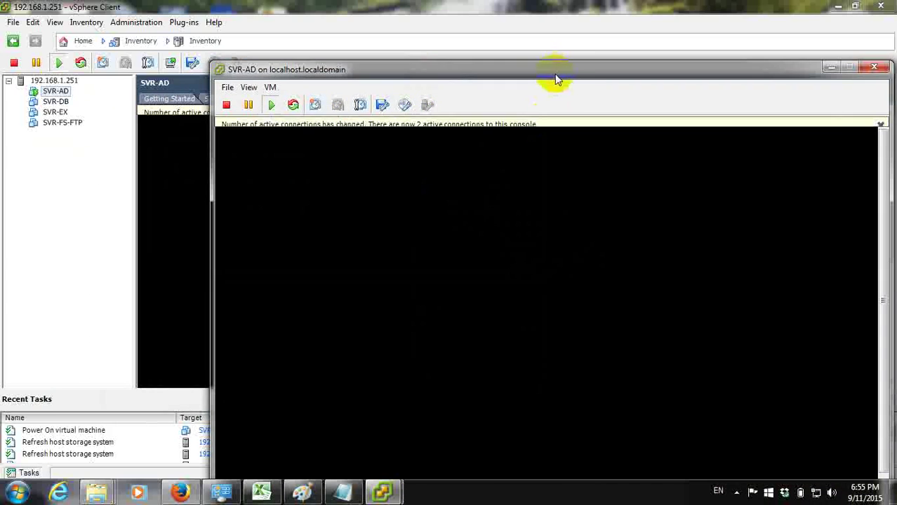
drag(554, 74, 448, 14)
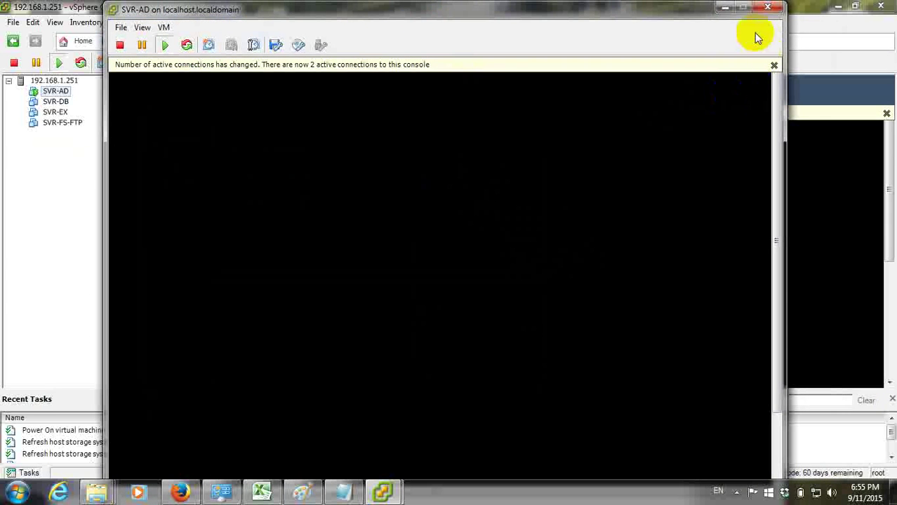
Dismiss the active-connections notices in the client and the SVR-AD console window
click(886, 113)
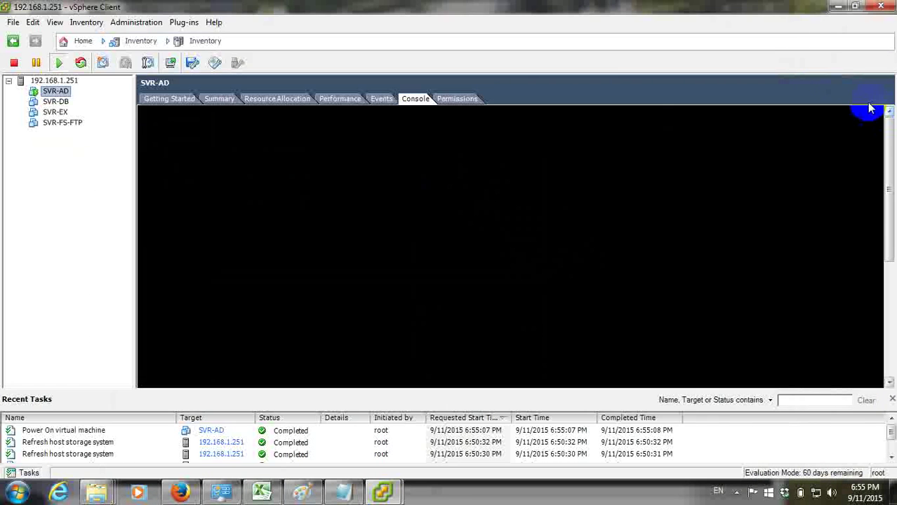
click(165, 99)
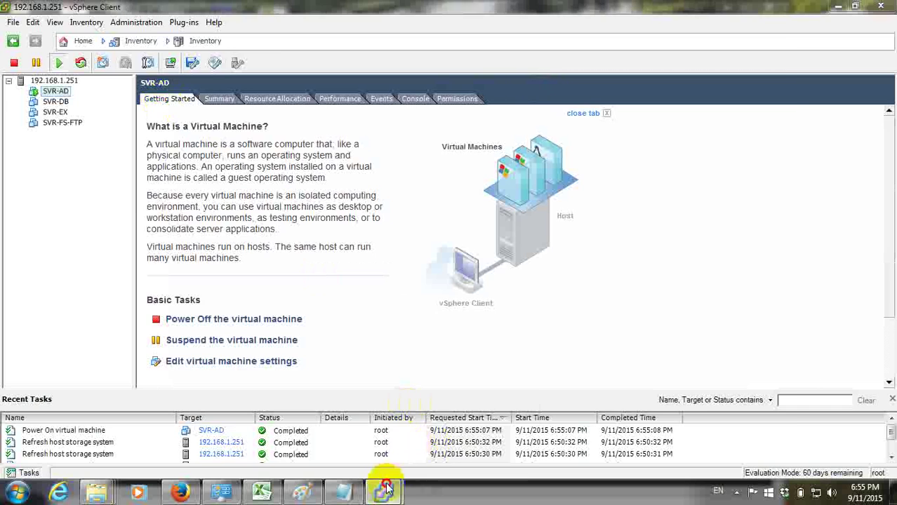
mouse_move(386, 489)
click(427, 401)
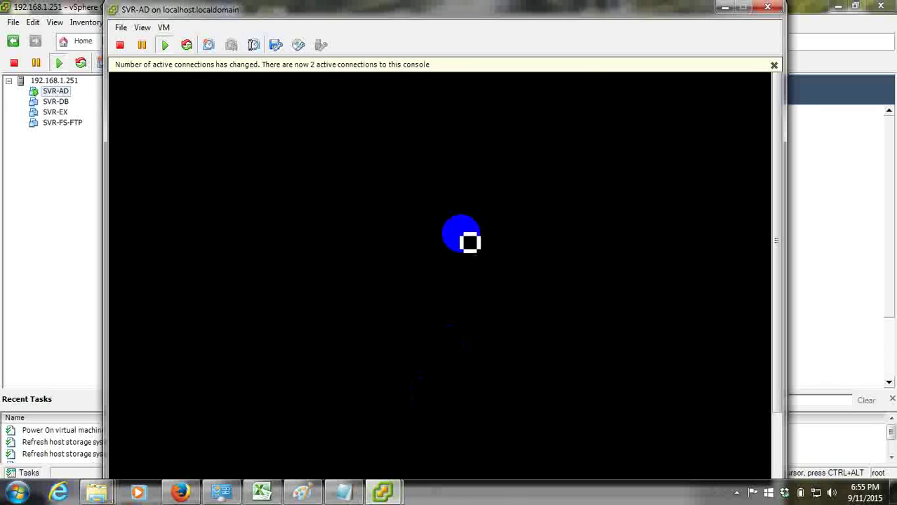
click(773, 66)
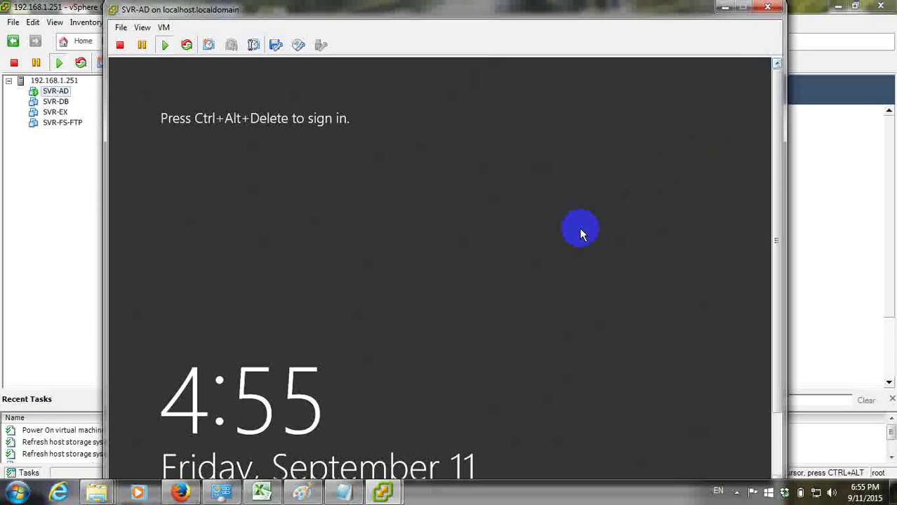
In the full-screen SVR-AD console, send Ctrl+Alt+Delete and focus the Administrator Password field
key(ctrl+alt+Return)
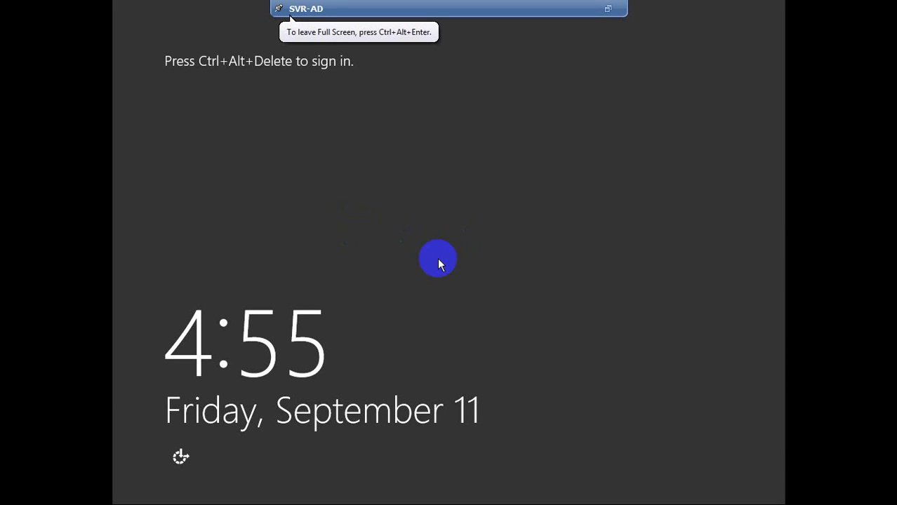
key(ctrl+alt+End)
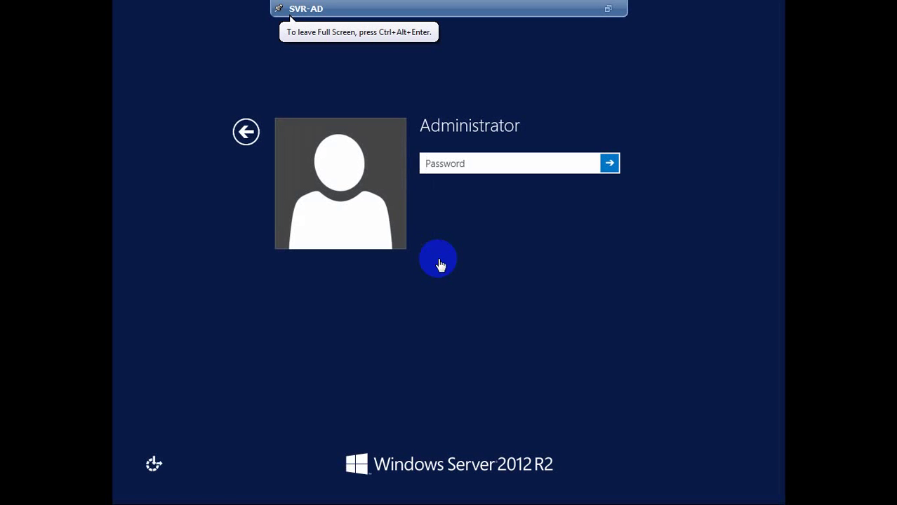
key(ctrl+alt+Return)
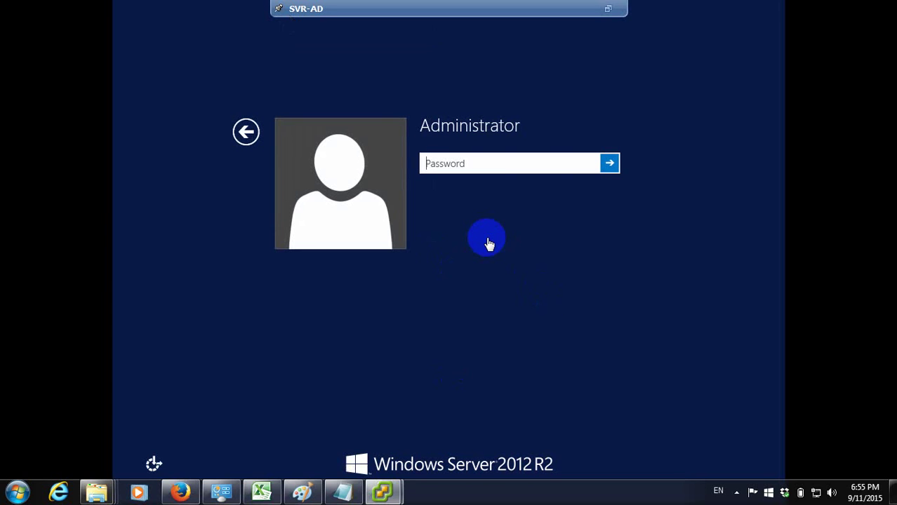
click(530, 164)
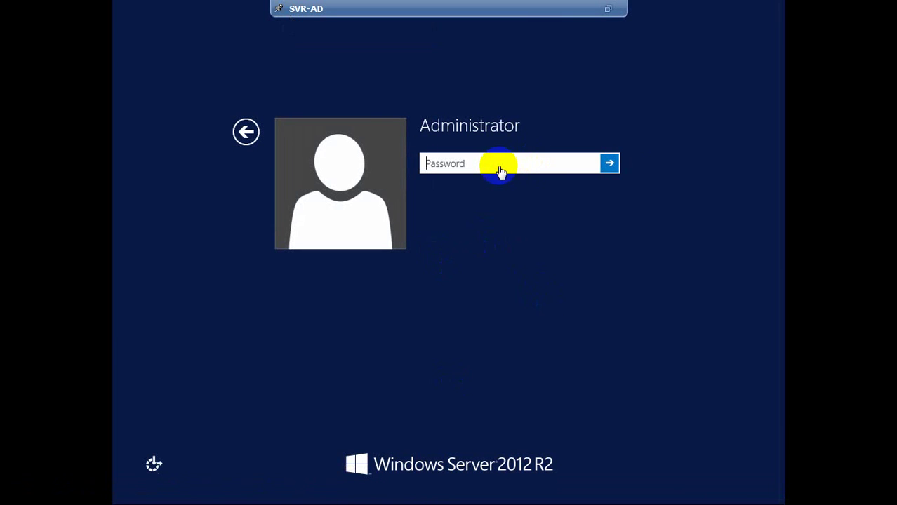
click(459, 162)
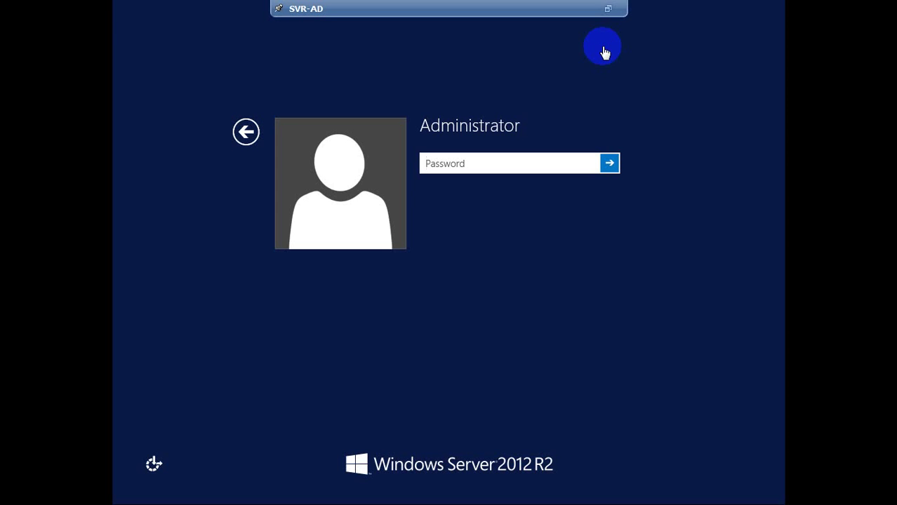
click(471, 165)
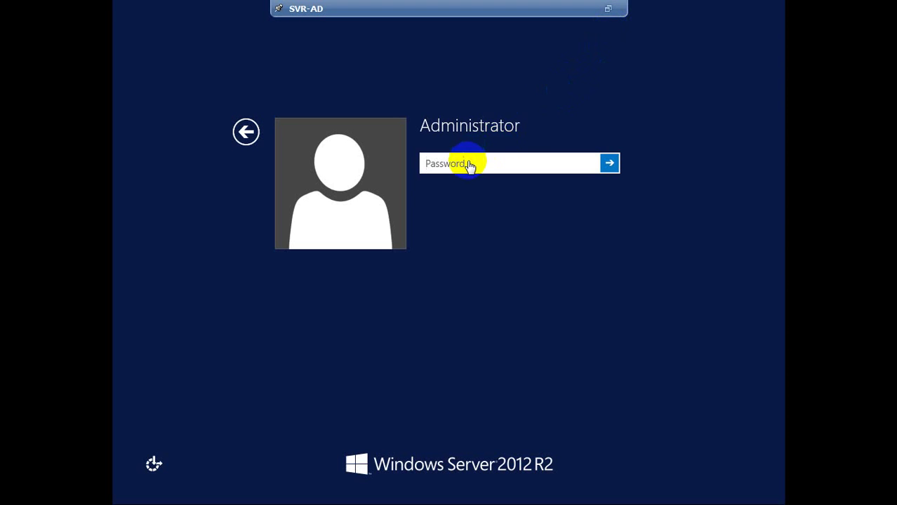
click(608, 9)
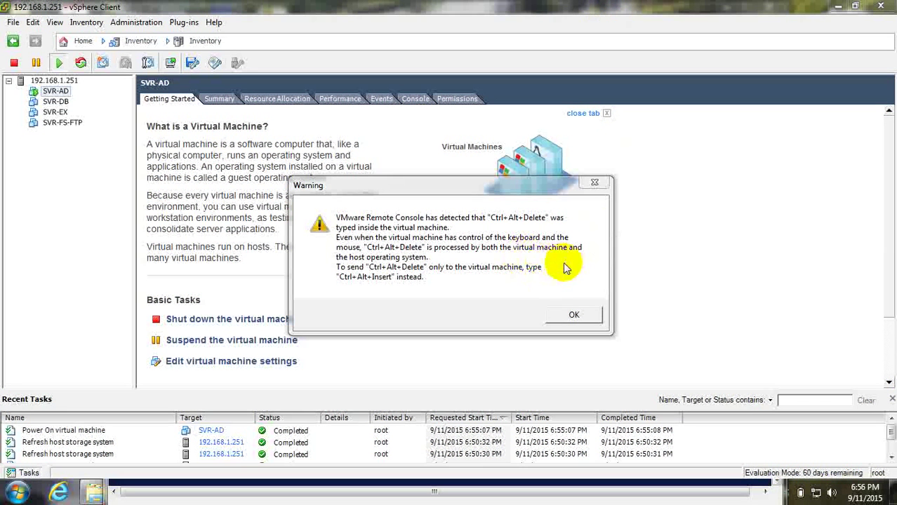
Dismiss the key-combination warning and sign in to SVR-AD as Administrator with the account password
click(595, 183)
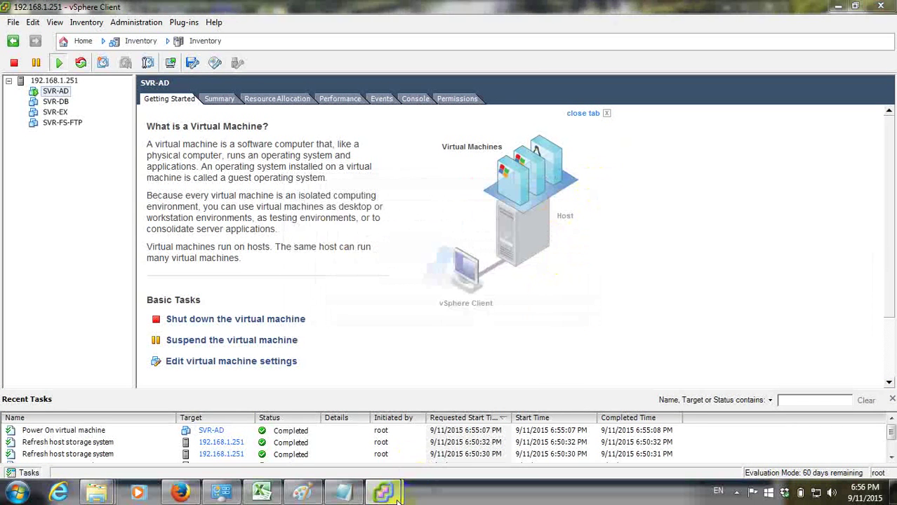
mouse_move(382, 491)
click(439, 401)
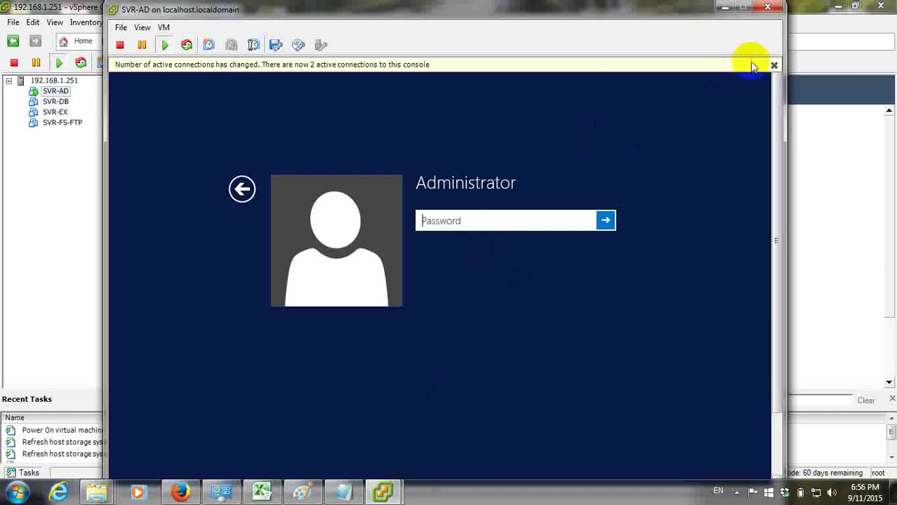
click(772, 65)
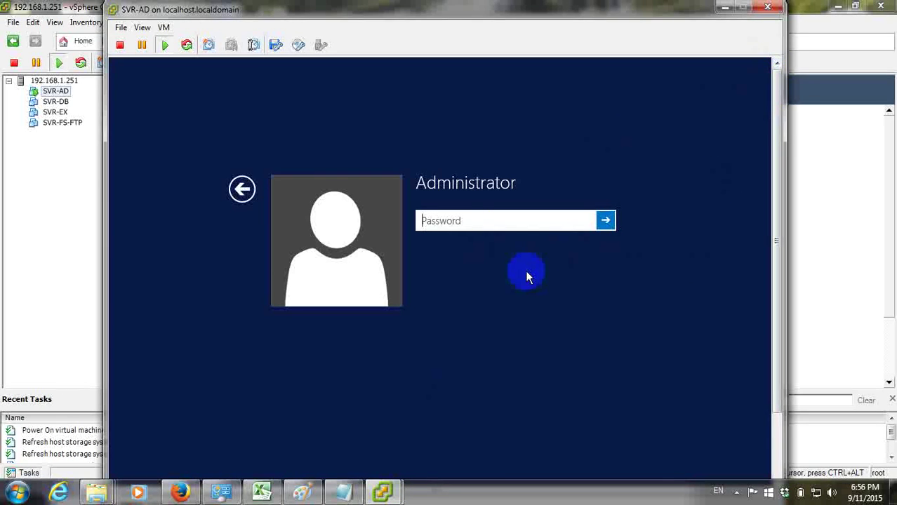
key(ctrl+alt+Return)
click(448, 164)
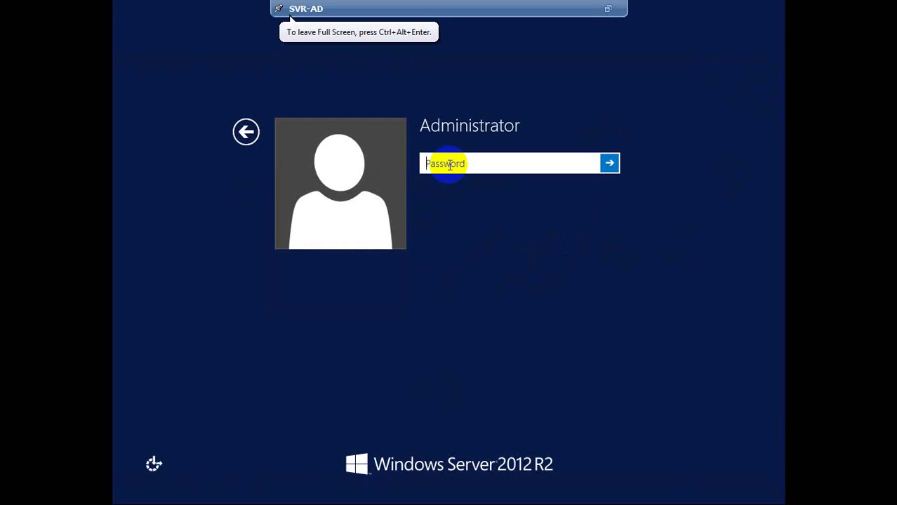
text(P@ssw0rd)
key(Return)
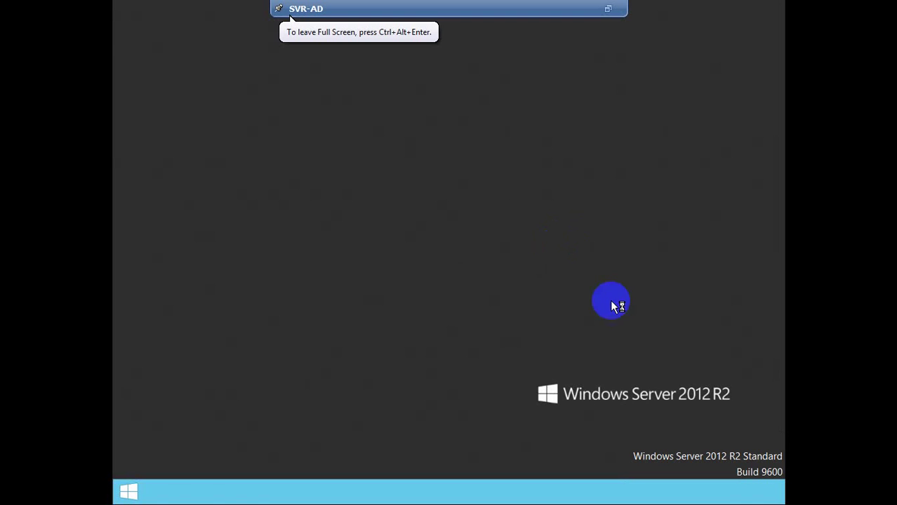
Check the clock flyout, exit full screen and close the SVR-AD console window
click(758, 493)
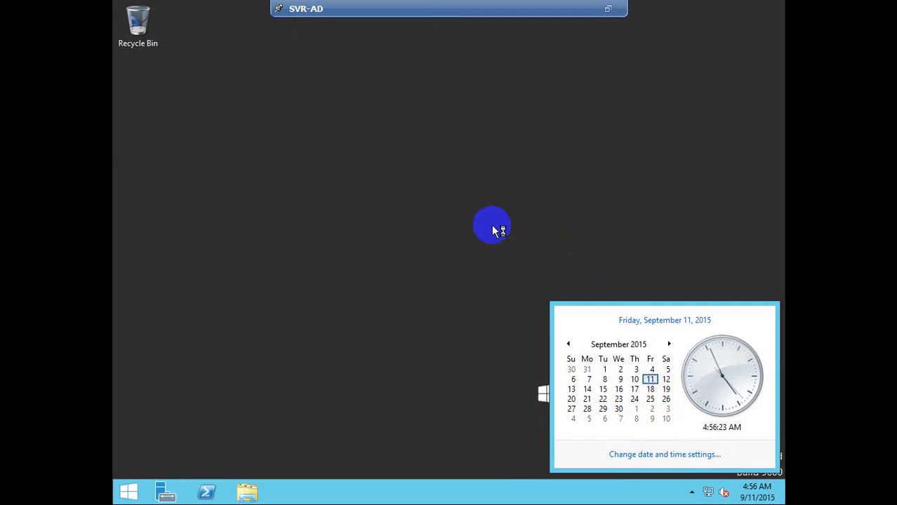
click(472, 200)
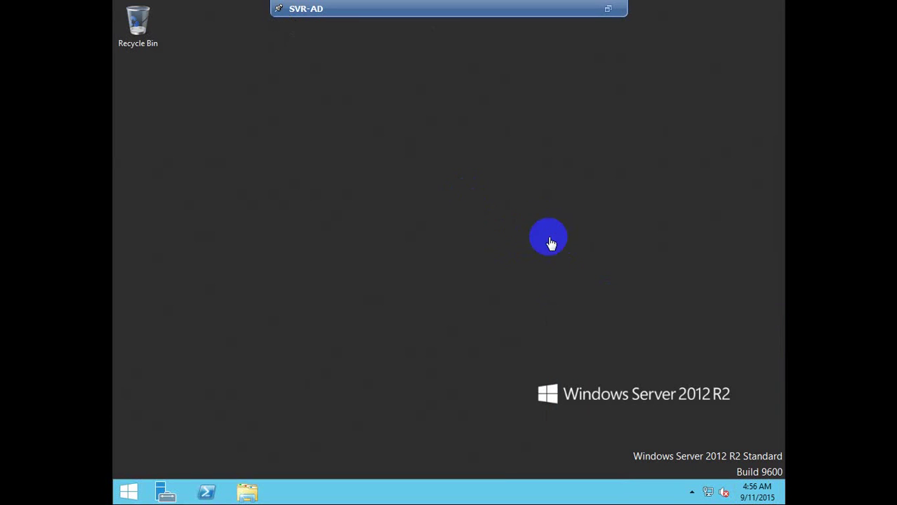
click(609, 7)
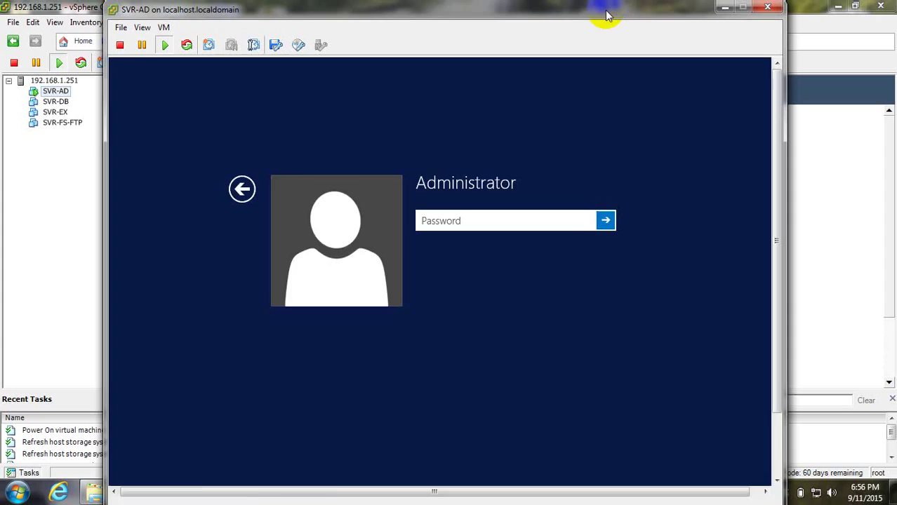
click(728, 11)
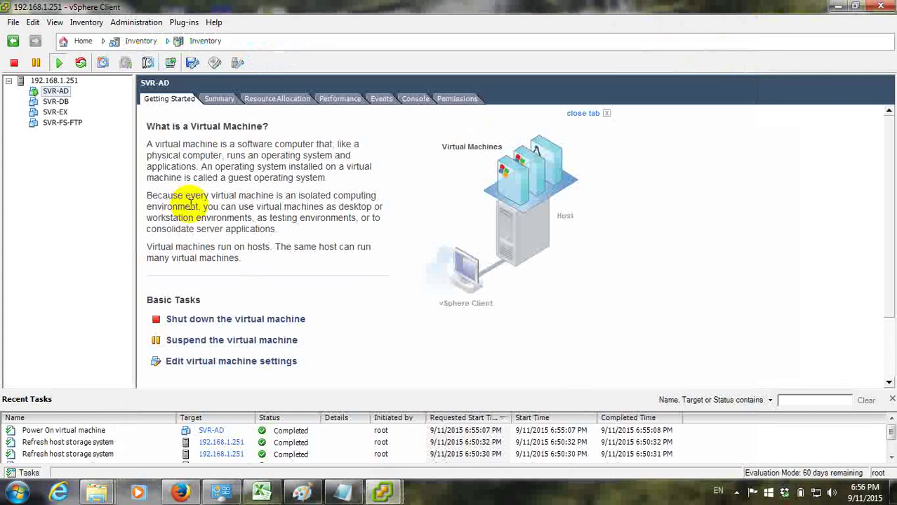
In the host's VM Startup/Shutdown properties, allow auto start and move SVR-AD first
click(58, 81)
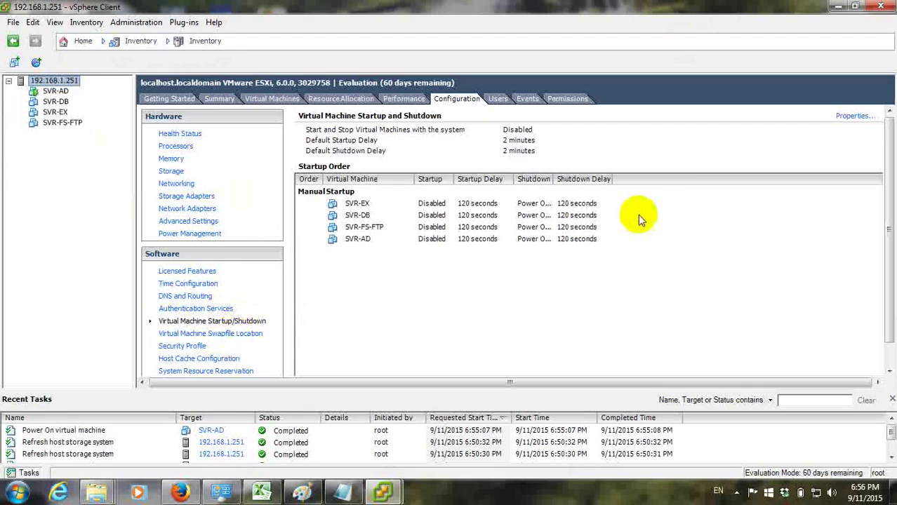
click(849, 116)
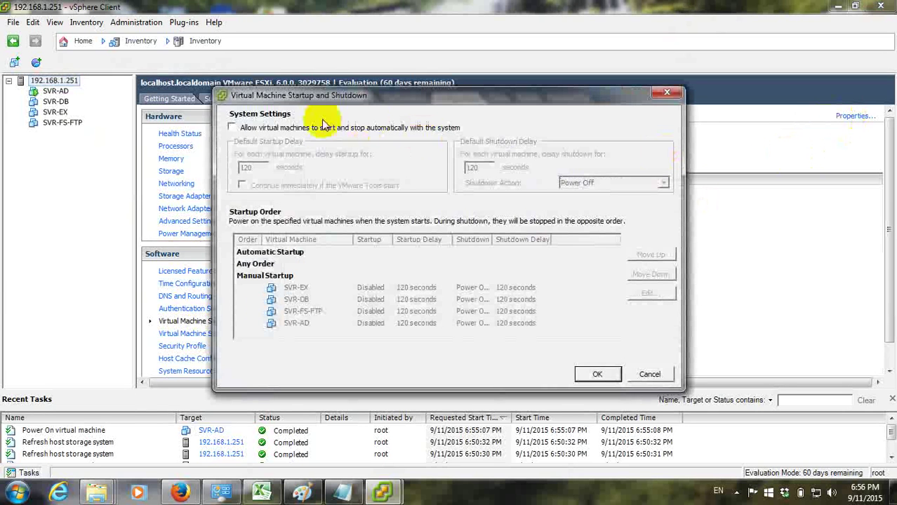
click(278, 127)
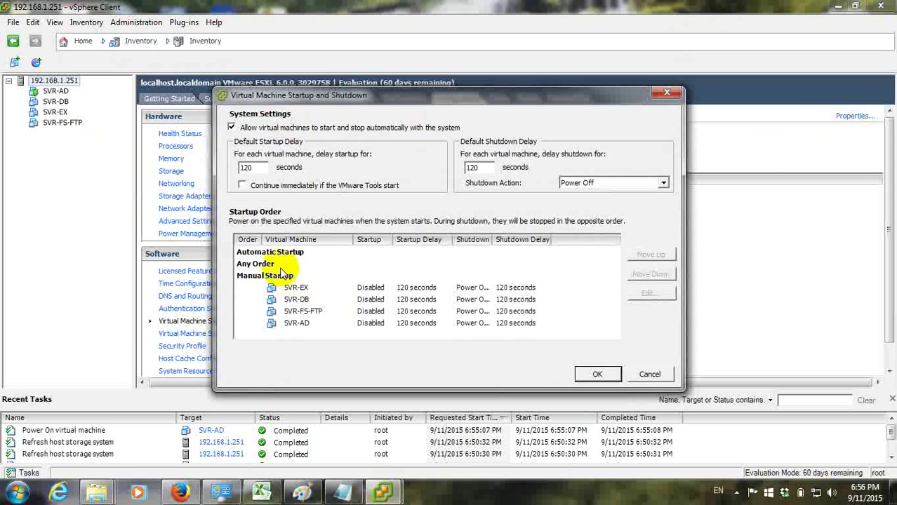
click(317, 287)
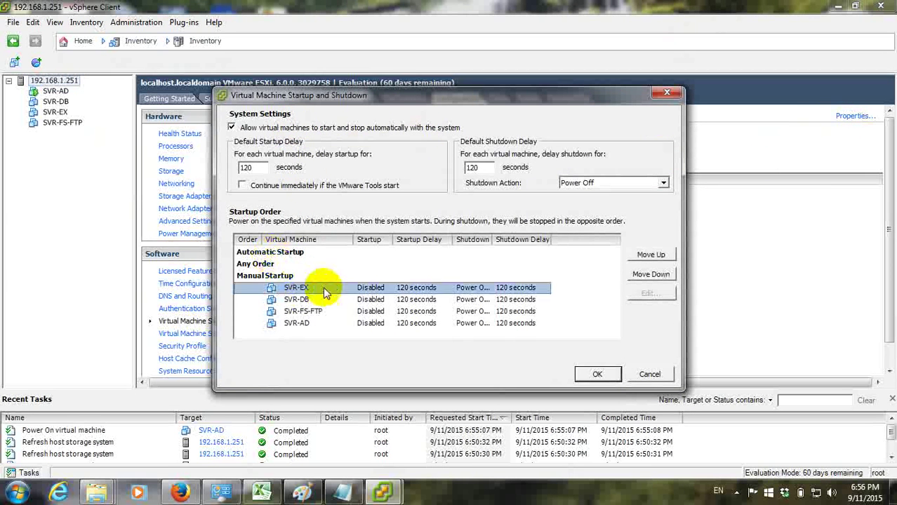
click(297, 323)
click(647, 255)
click(646, 256)
click(646, 256)
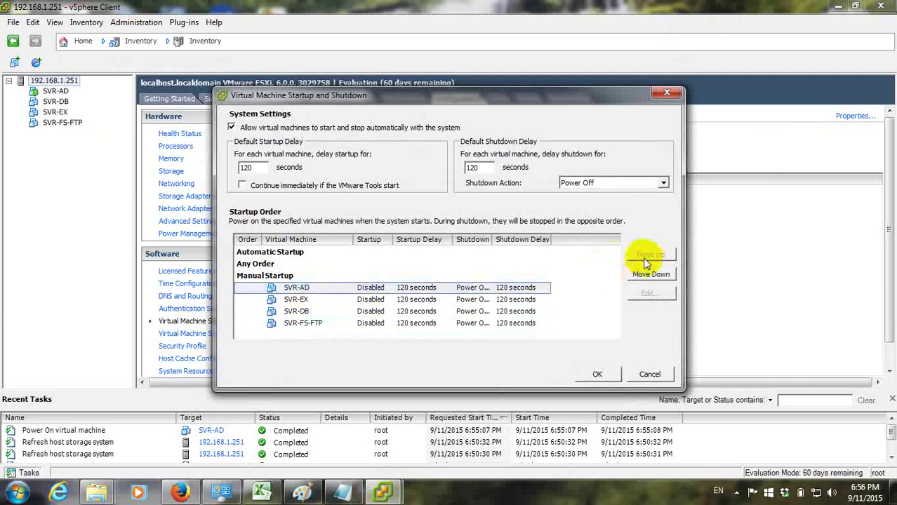
click(646, 256)
Move SVR-EX, SVR-DB and SVR-FS-FTP into automatic startup, then discard the dialog unsaved
click(298, 301)
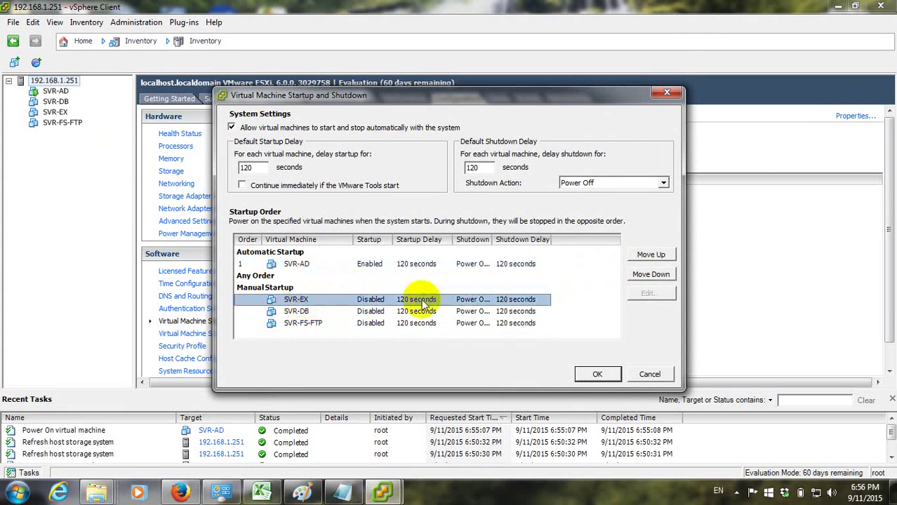
click(650, 255)
click(650, 255)
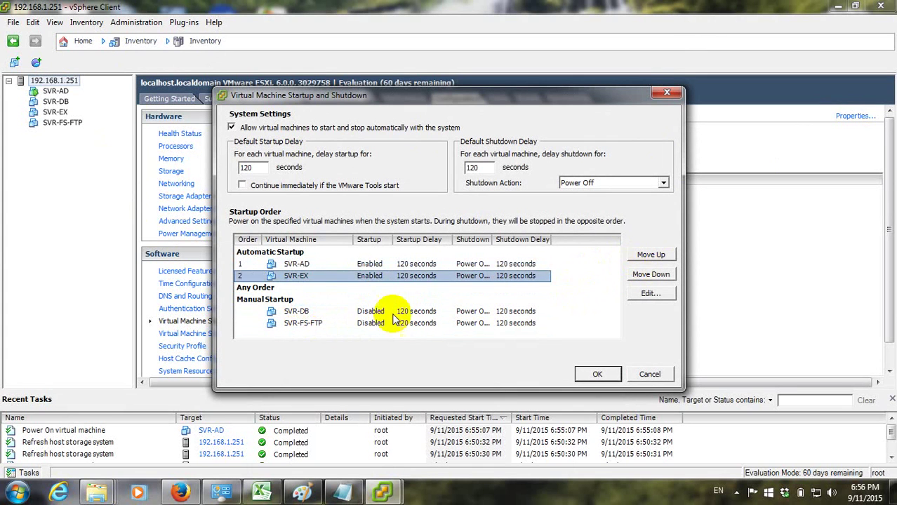
click(296, 311)
click(649, 255)
click(649, 255)
click(309, 323)
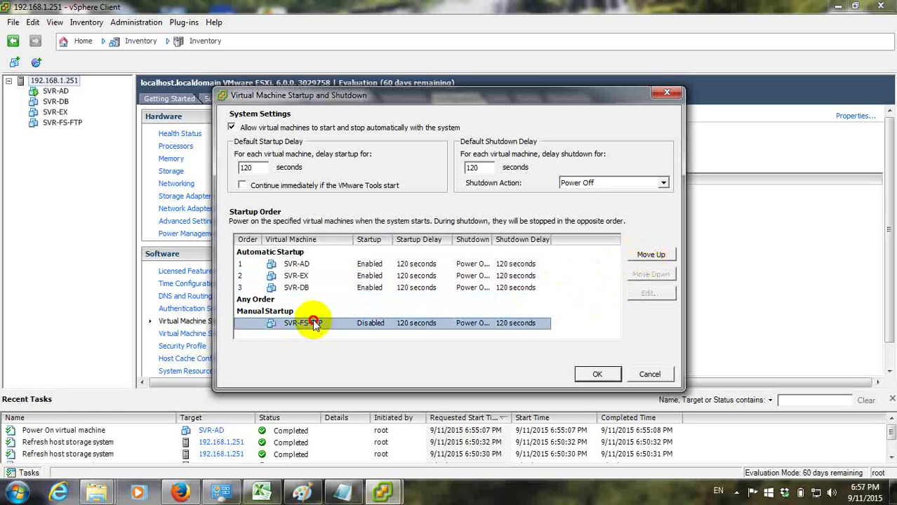
click(650, 254)
click(650, 255)
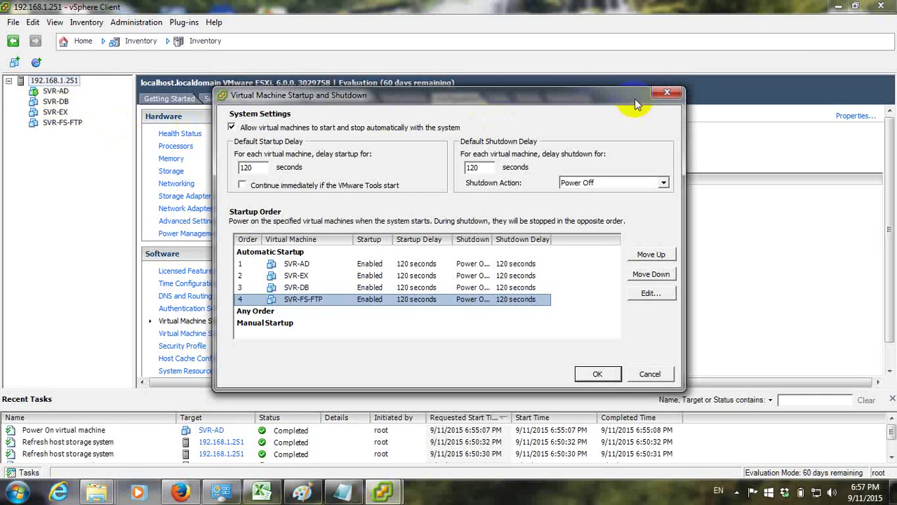
click(671, 95)
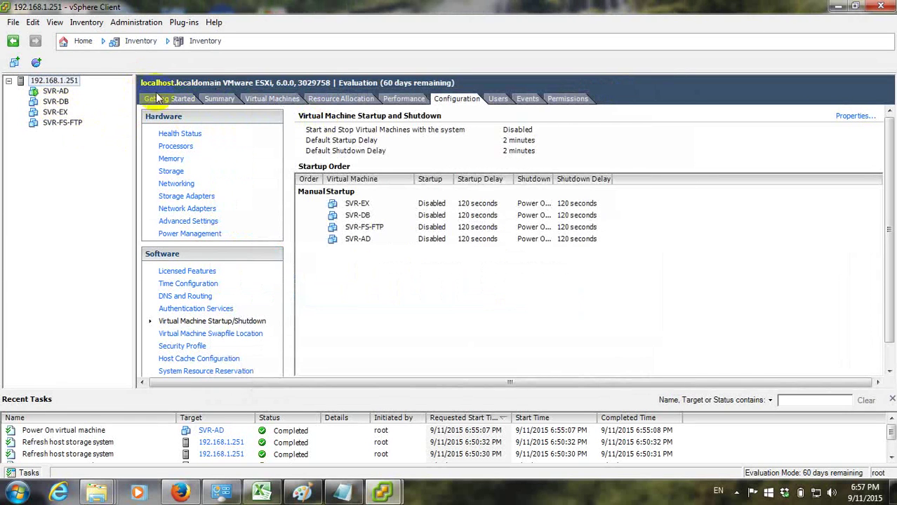
Review the host's Summary, then browse SVR-AD's Power and Guest menus without choosing anything
click(218, 99)
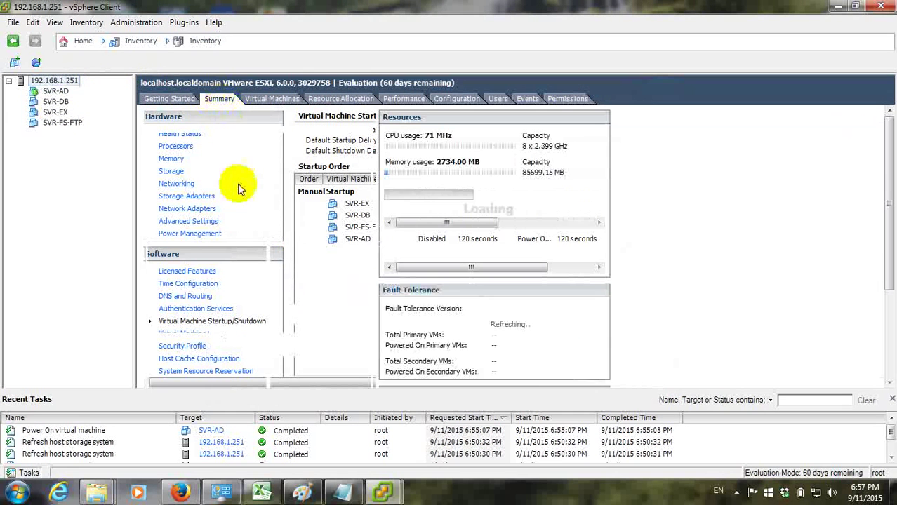
scroll(881, 194, down, 3)
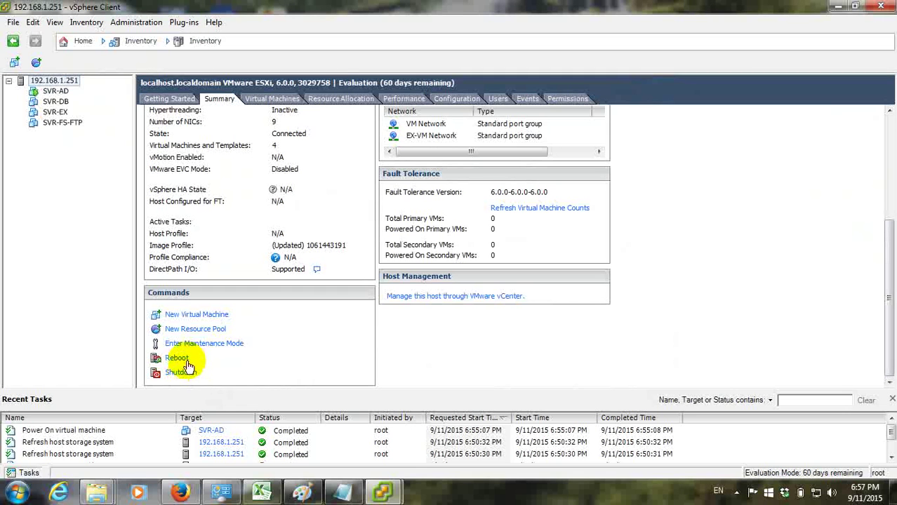
click(56, 92)
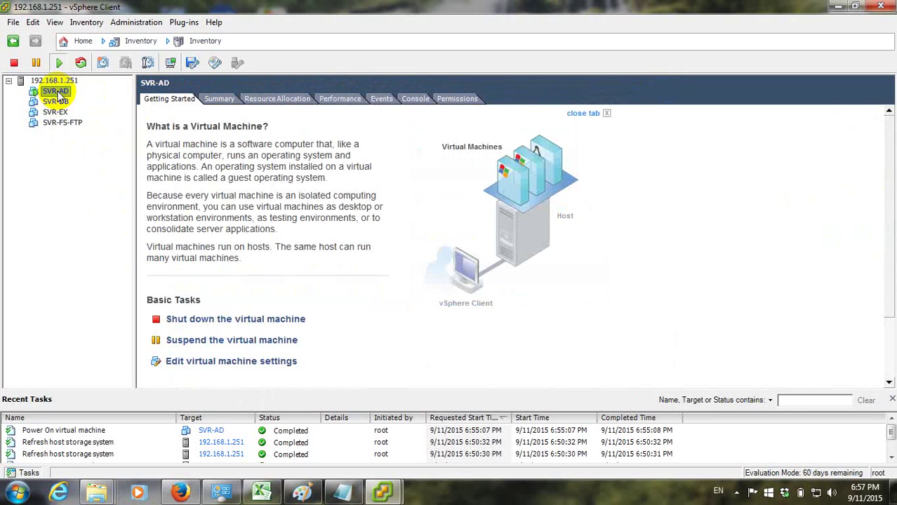
right_click(59, 94)
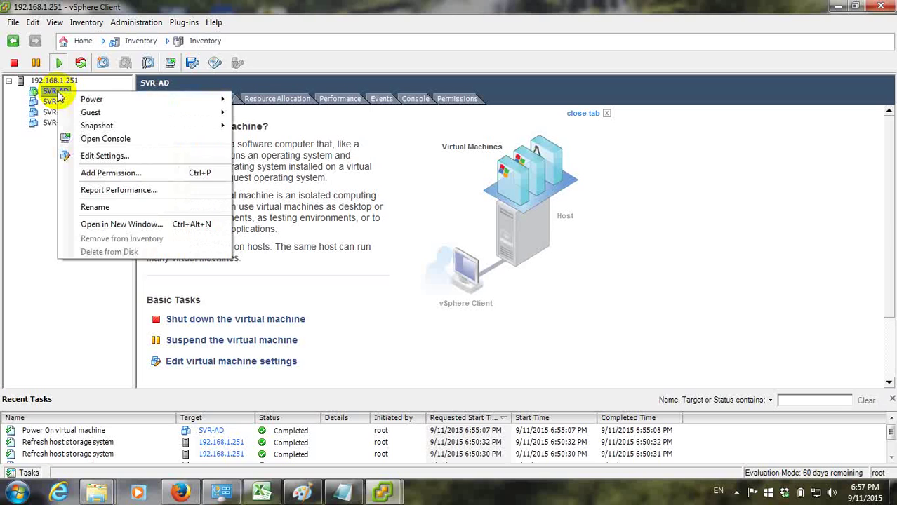
mouse_move(156, 100)
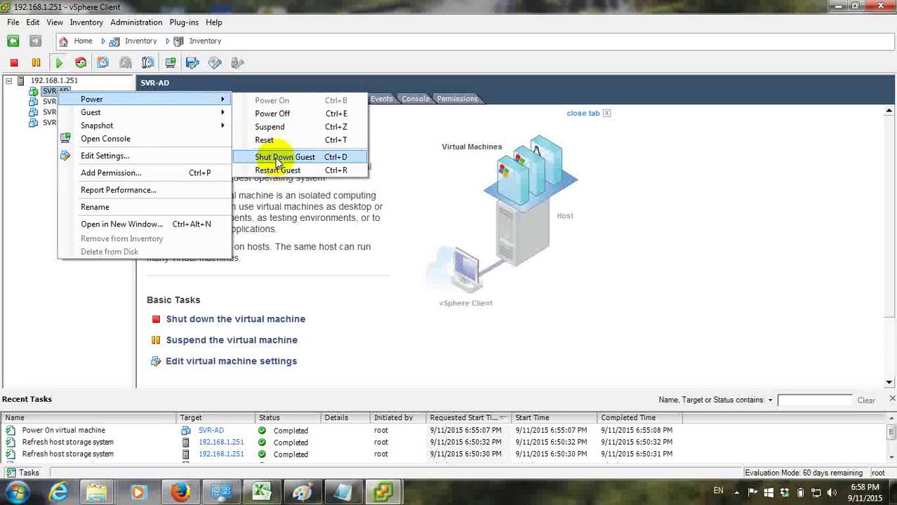
mouse_move(136, 117)
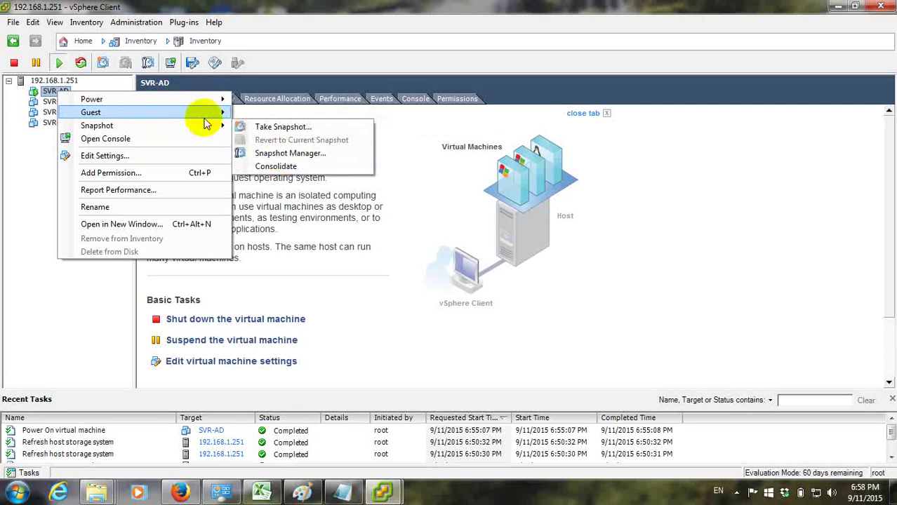
mouse_move(176, 101)
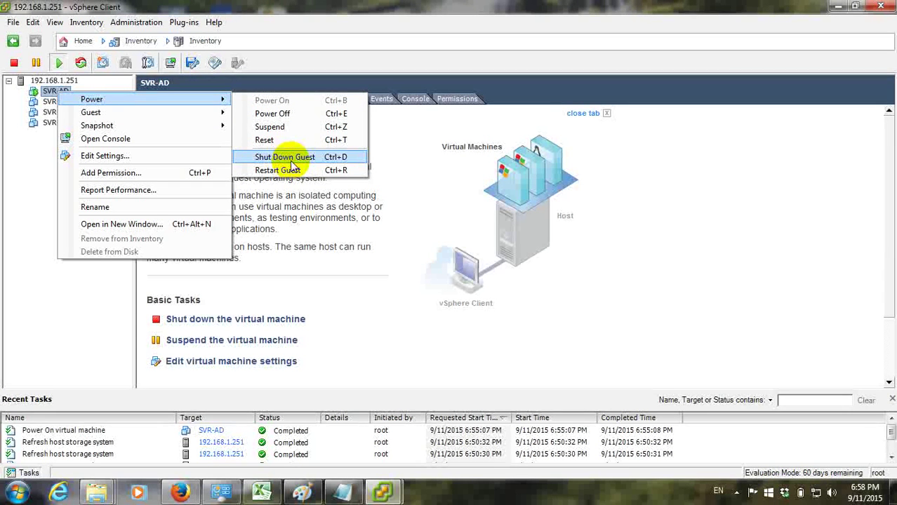
click(44, 190)
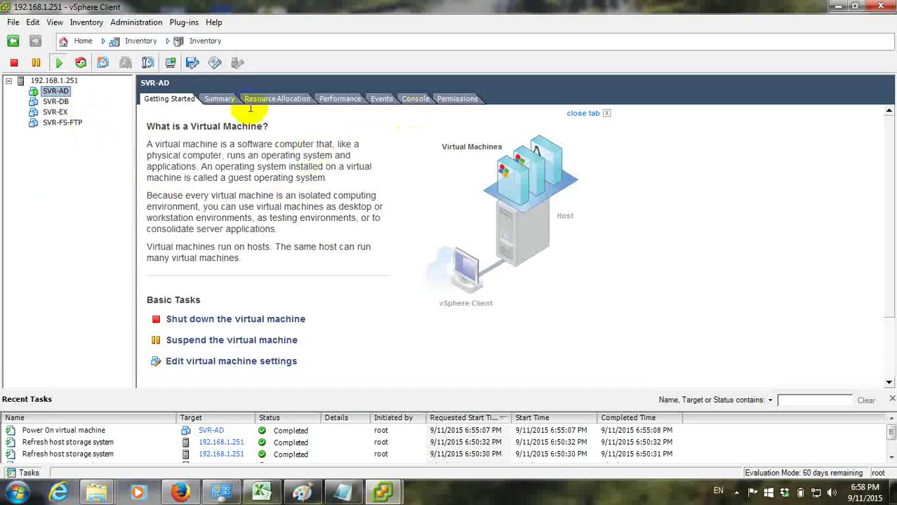
Power on the SVR-DB, SVR-EX and SVR-FS-FTP virtual machines
click(54, 81)
click(56, 101)
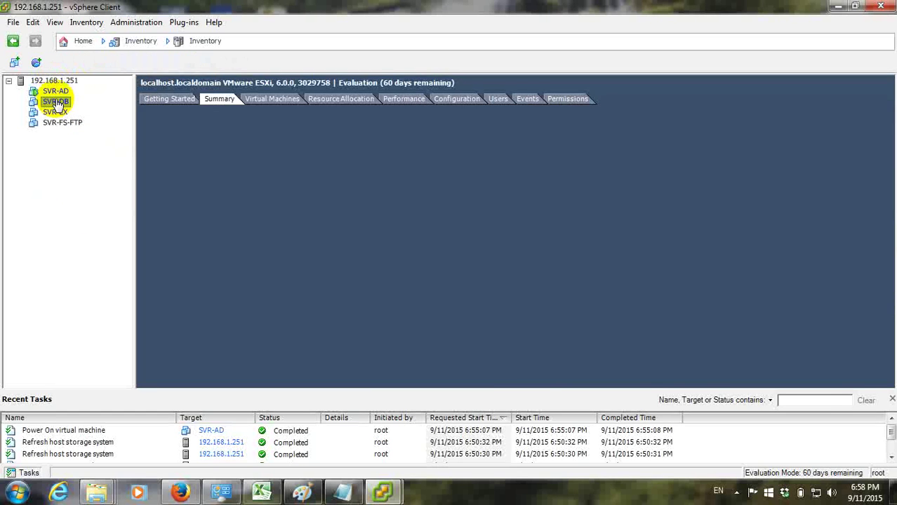
click(59, 63)
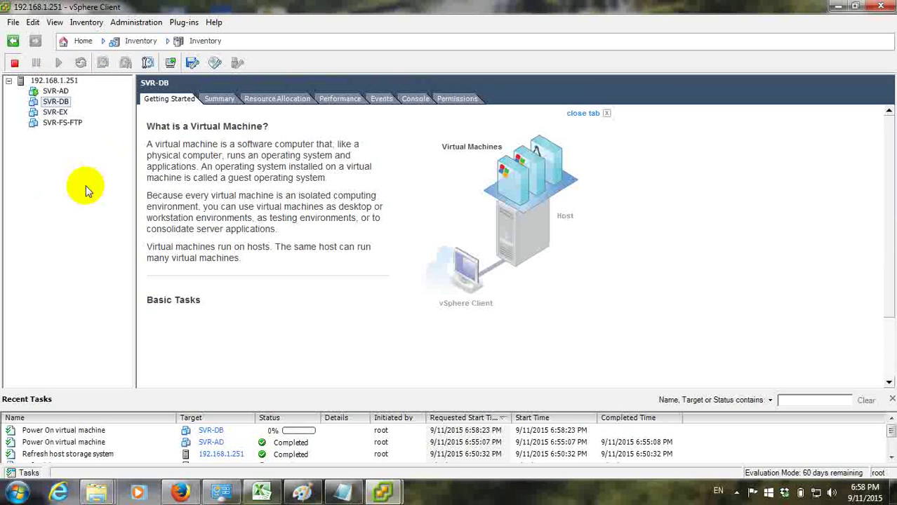
click(54, 112)
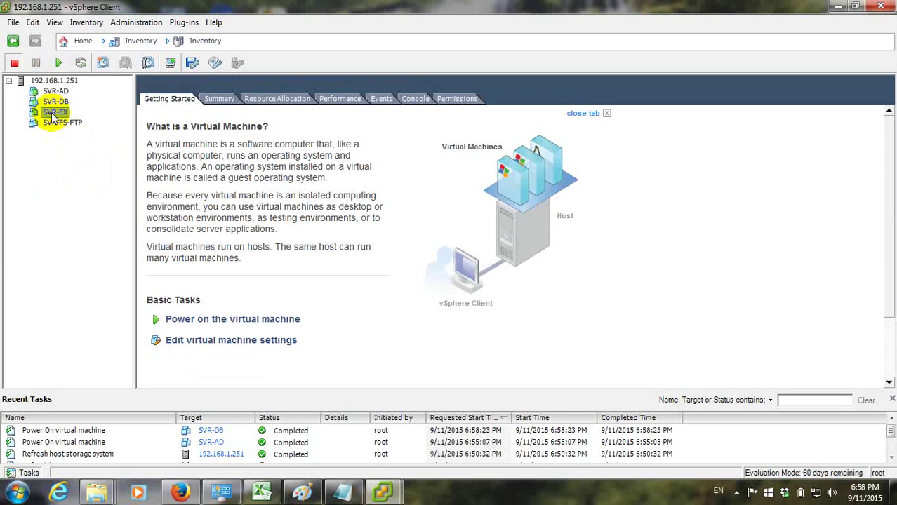
click(59, 63)
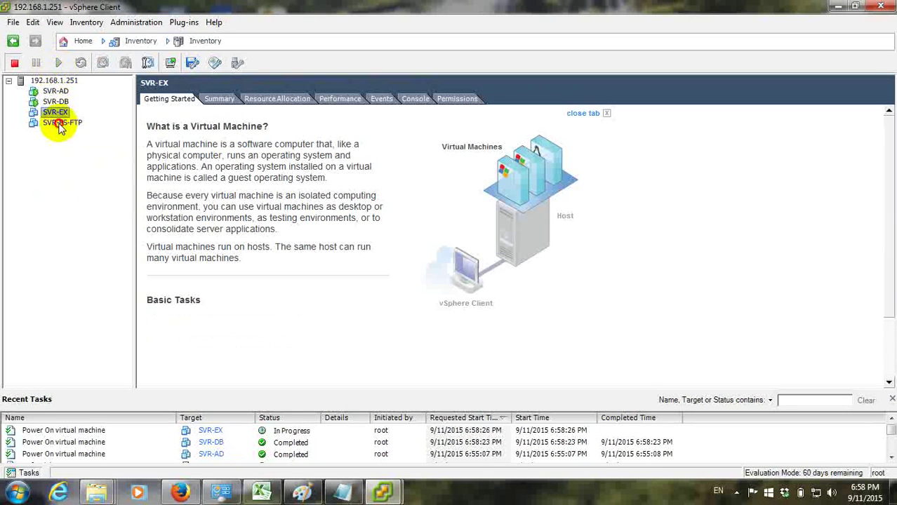
click(62, 123)
click(59, 63)
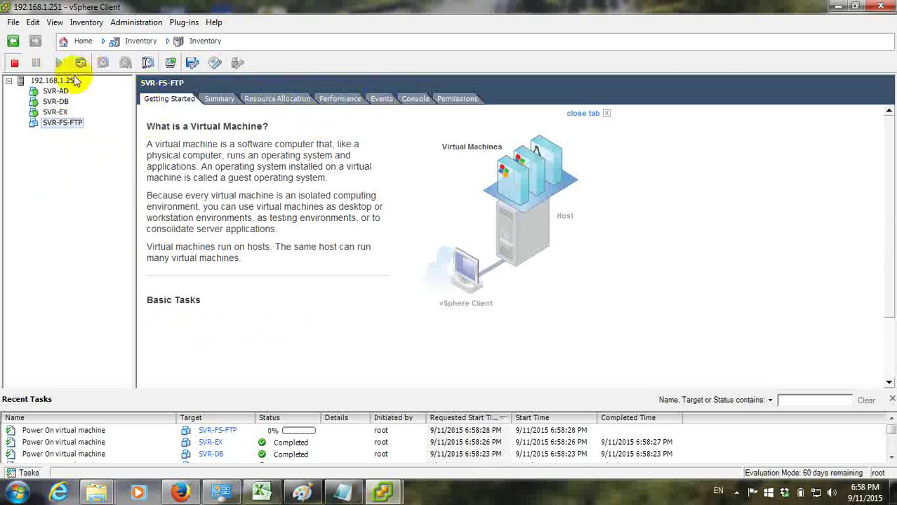
Show the host's Licensed Features under its Configuration tab
click(70, 82)
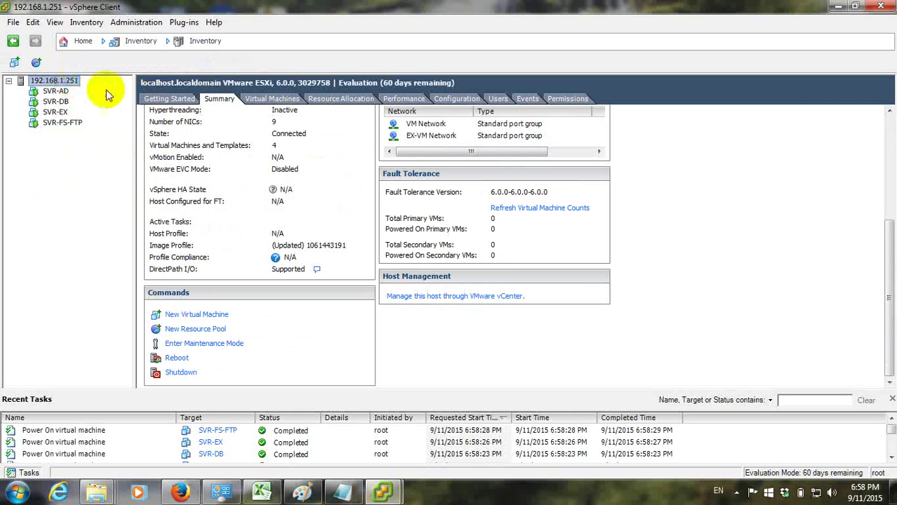
click(404, 98)
click(453, 98)
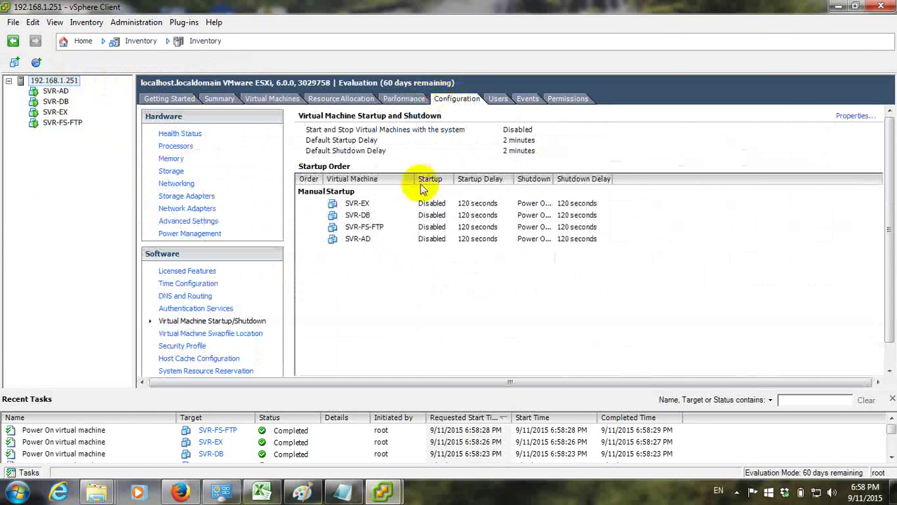
click(185, 271)
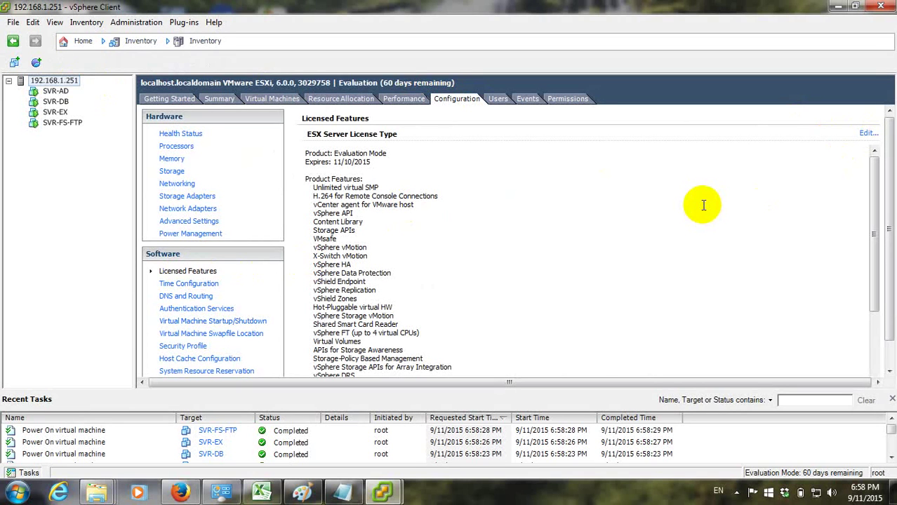
Cancel the Assign License dialog without a new key, review licensed features, then view the host Summary
click(869, 133)
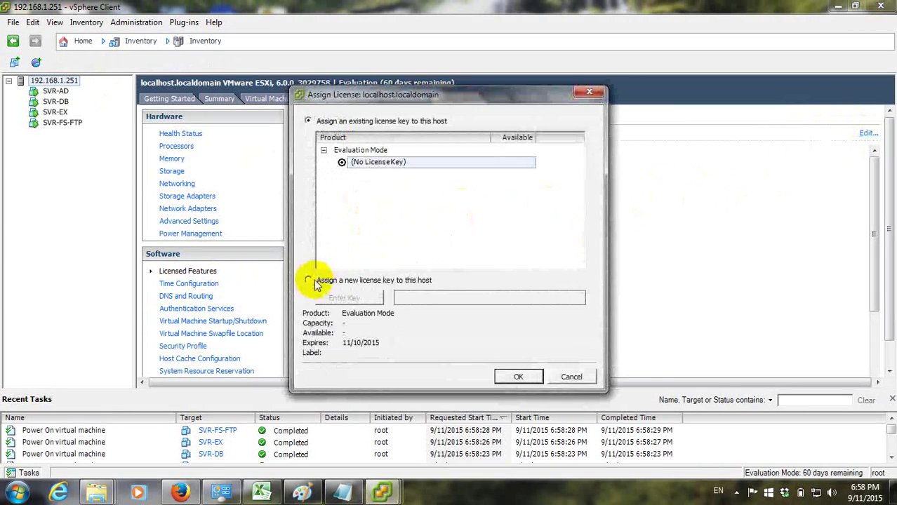
click(309, 280)
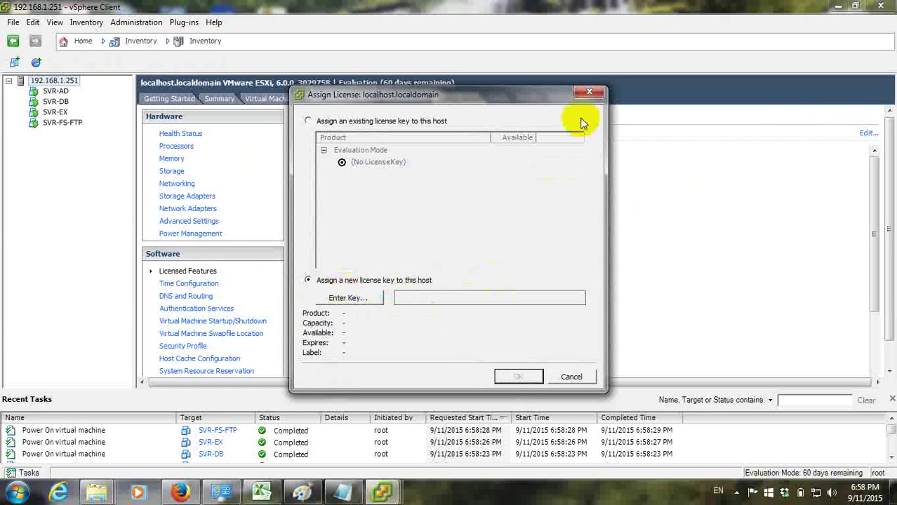
click(590, 92)
scroll(594, 141, down, 1)
drag(597, 199, 597, 233)
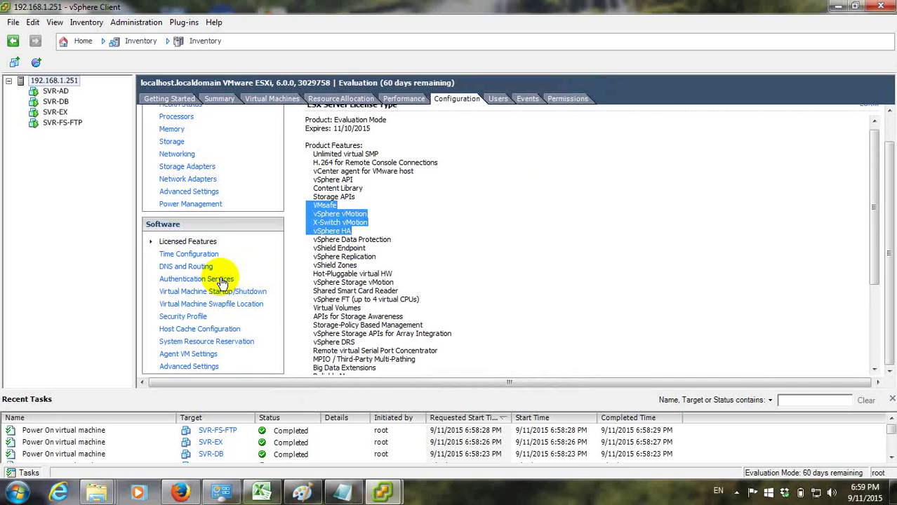
click(592, 219)
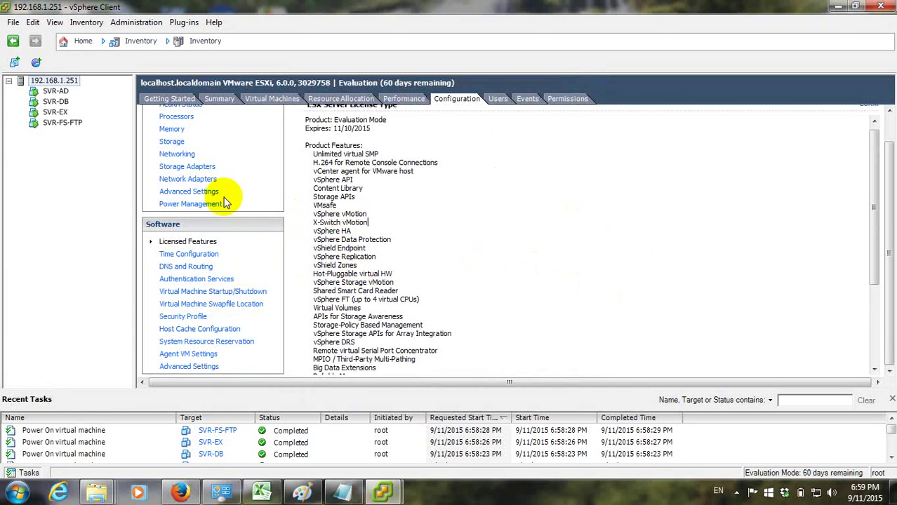
click(218, 98)
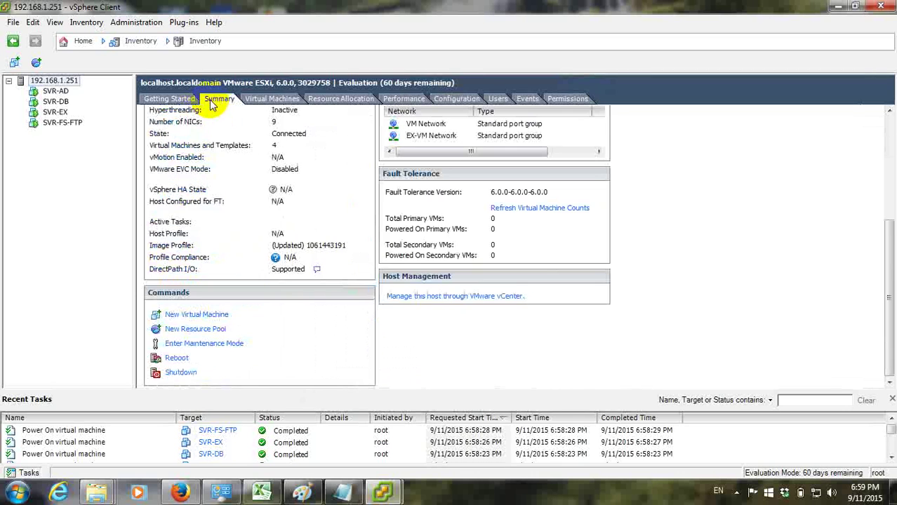
scroll(439, 225, up, 3)
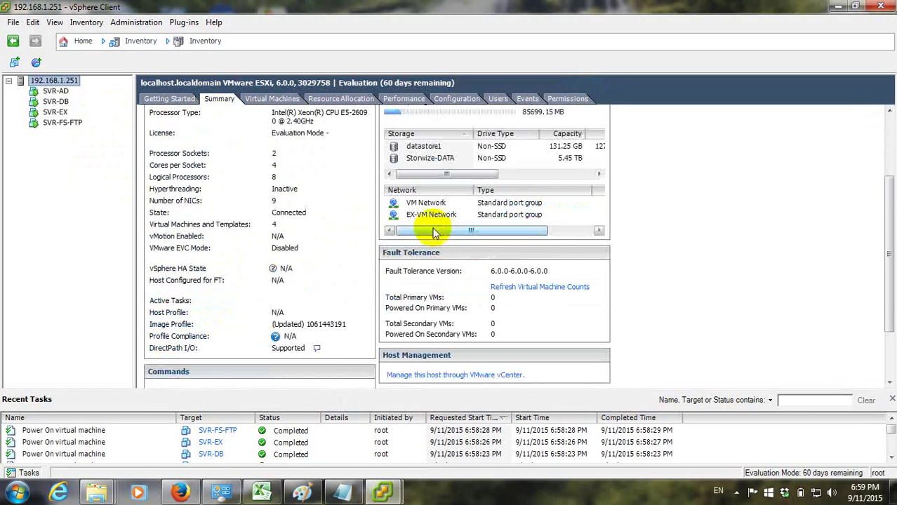
click(56, 92)
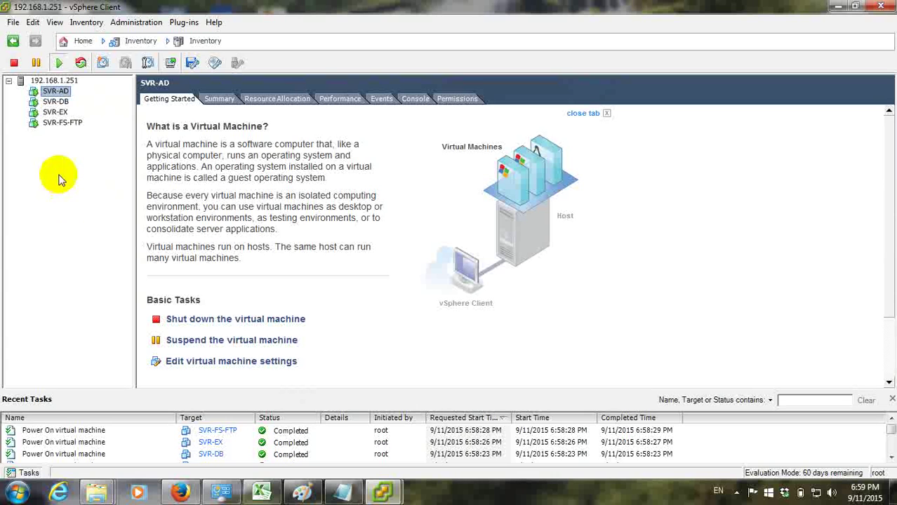
click(56, 102)
click(55, 113)
click(56, 124)
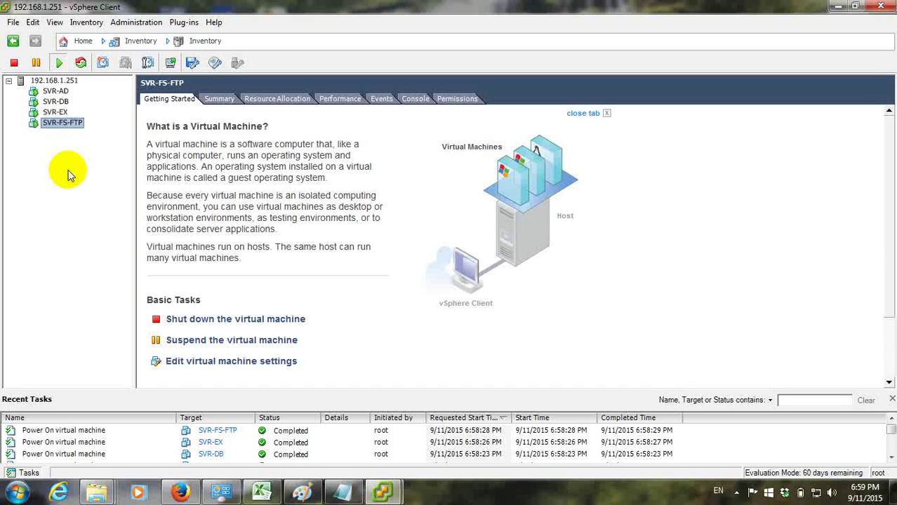
click(55, 80)
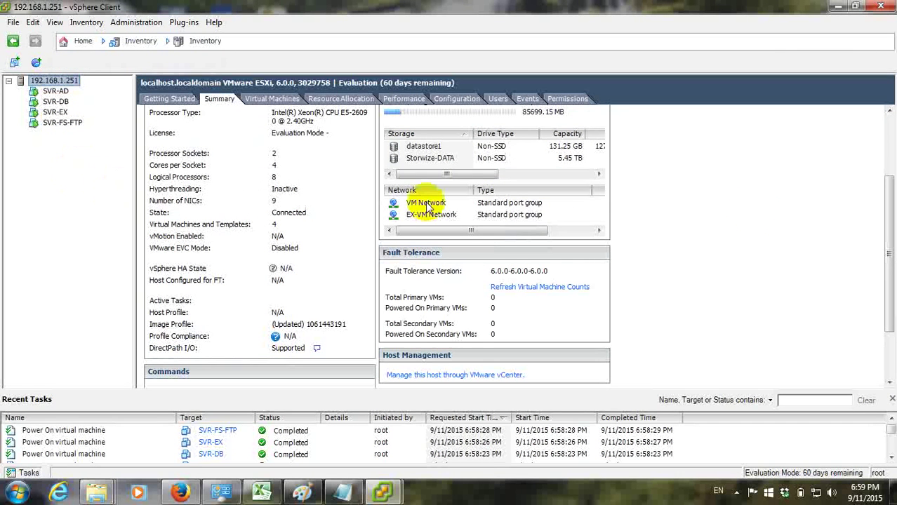
drag(888, 223, 890, 163)
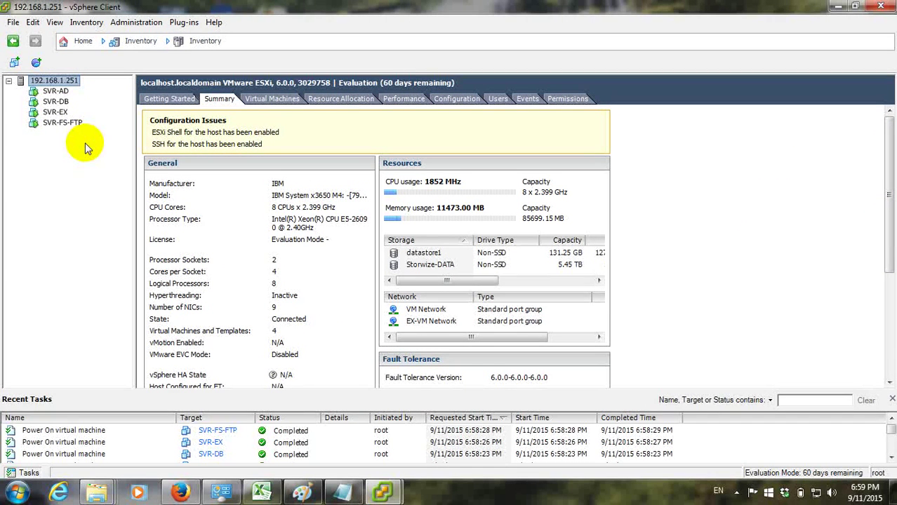
Browse SVR-AD's actions menu without running anything, then bring its console window forward from the taskbar
click(55, 93)
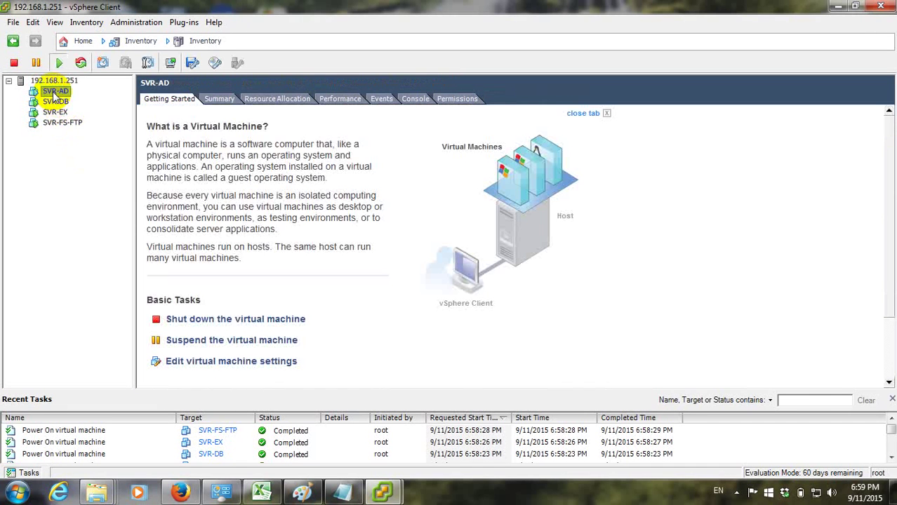
right_click(55, 92)
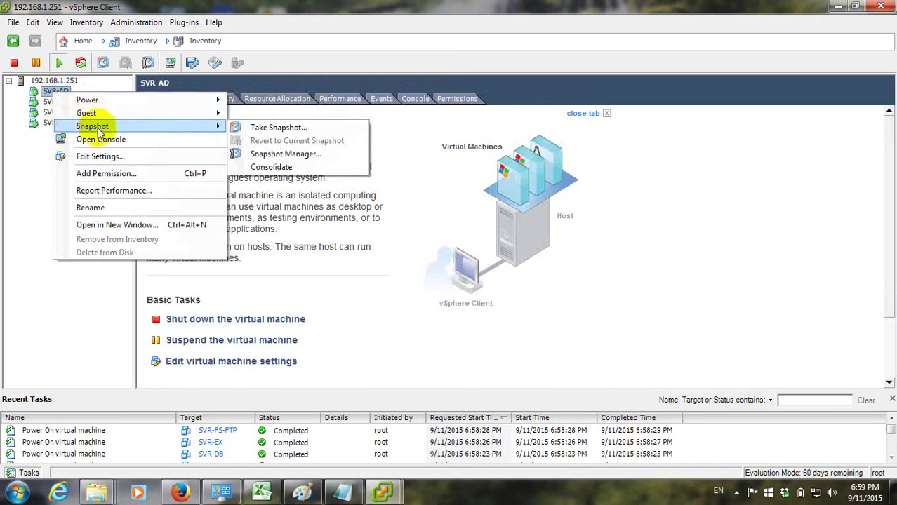
click(35, 165)
right_click(53, 97)
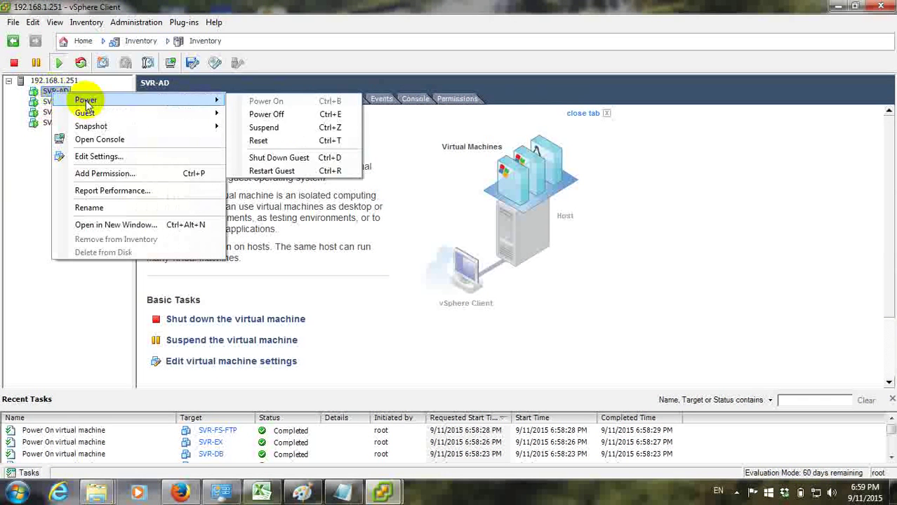
click(115, 148)
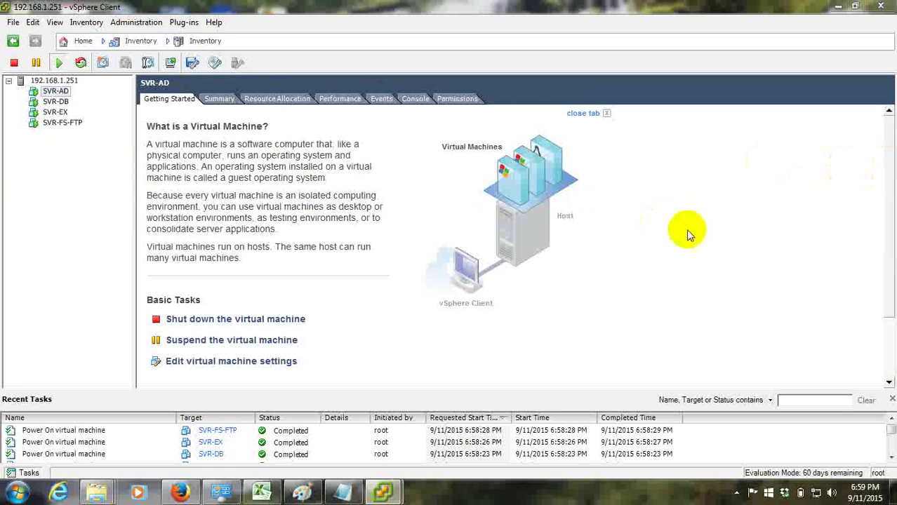
mouse_move(385, 493)
click(419, 457)
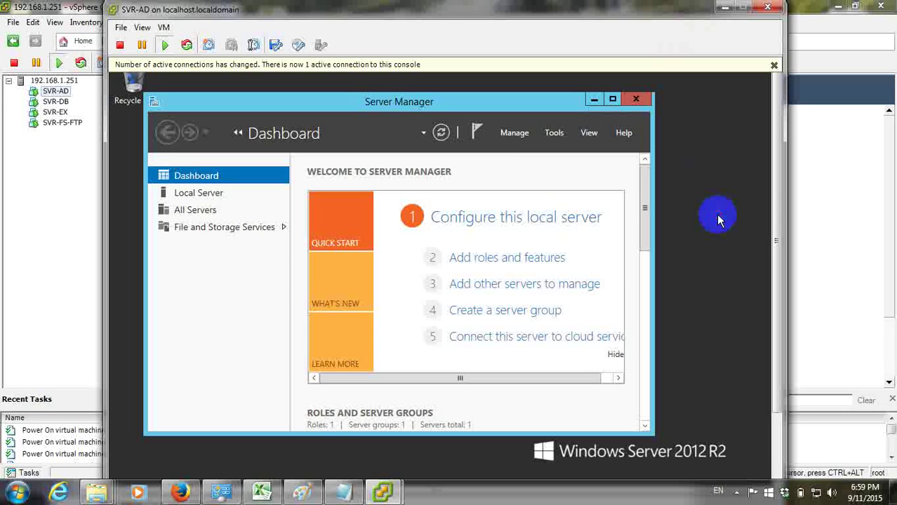
Put the SVR-AD console in full screen, launch Computer Management from Tools, and minimize Server Manager
key(ctrl+alt+Return)
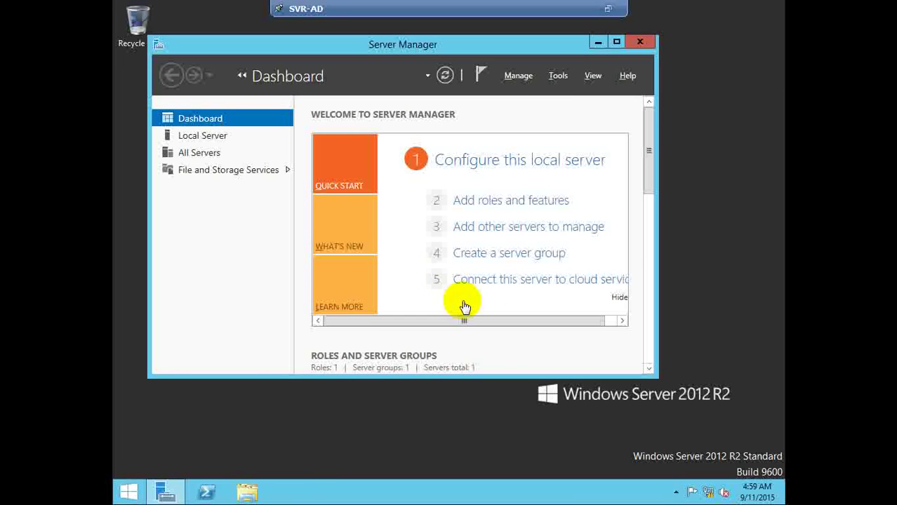
click(559, 76)
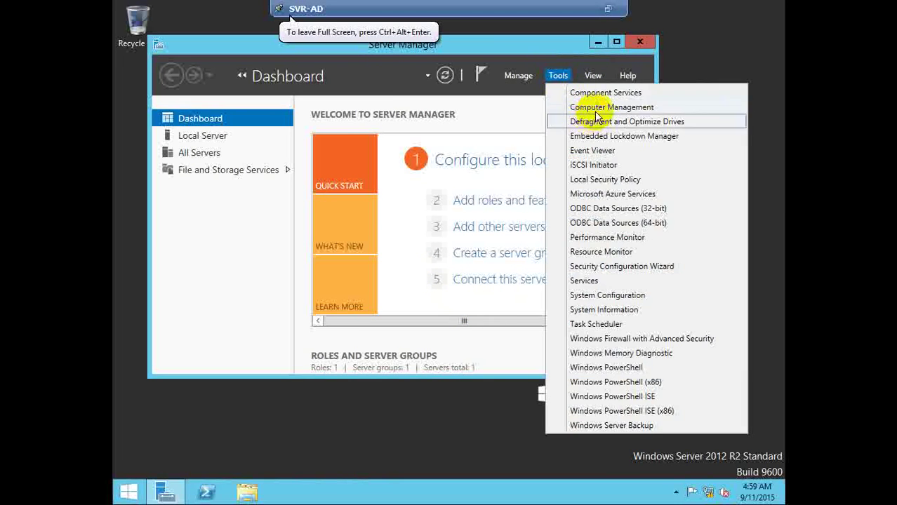
click(596, 108)
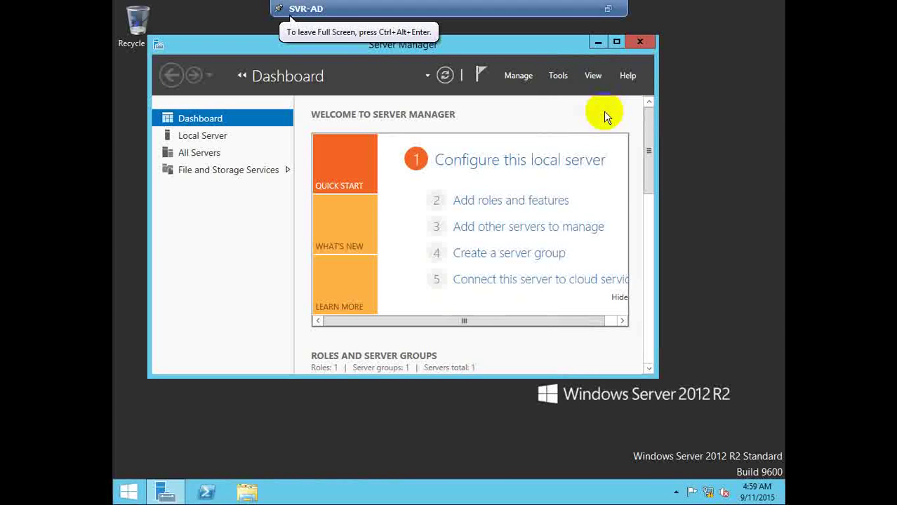
click(598, 42)
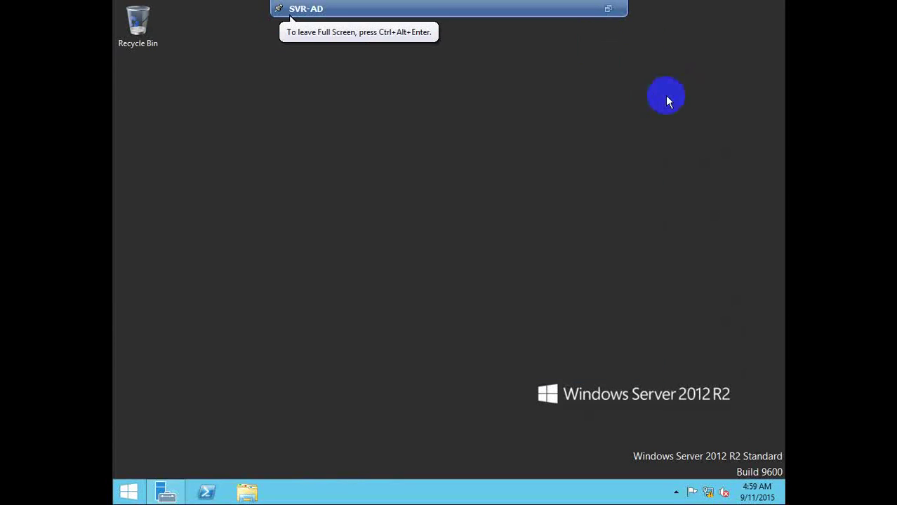
Open Disk Management, select the D: partition on Disk 0, and check the drives in This PC
right_click(558, 138)
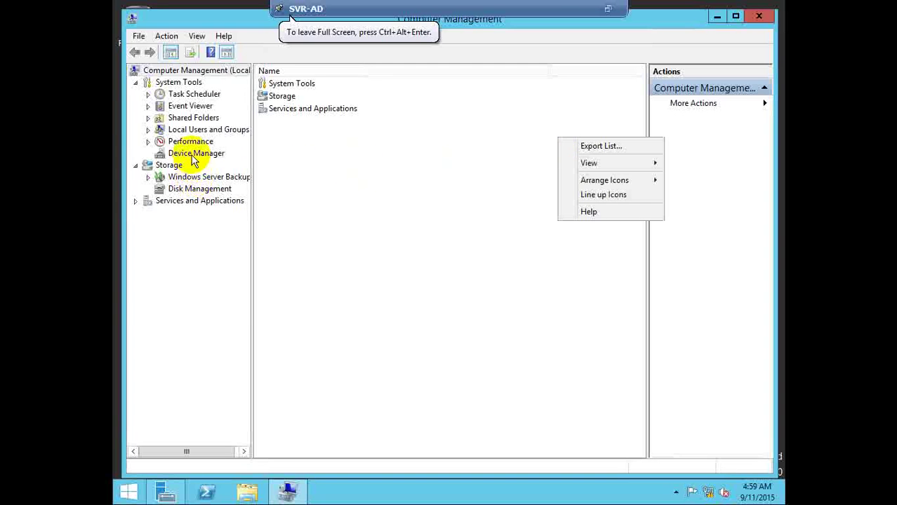
click(198, 188)
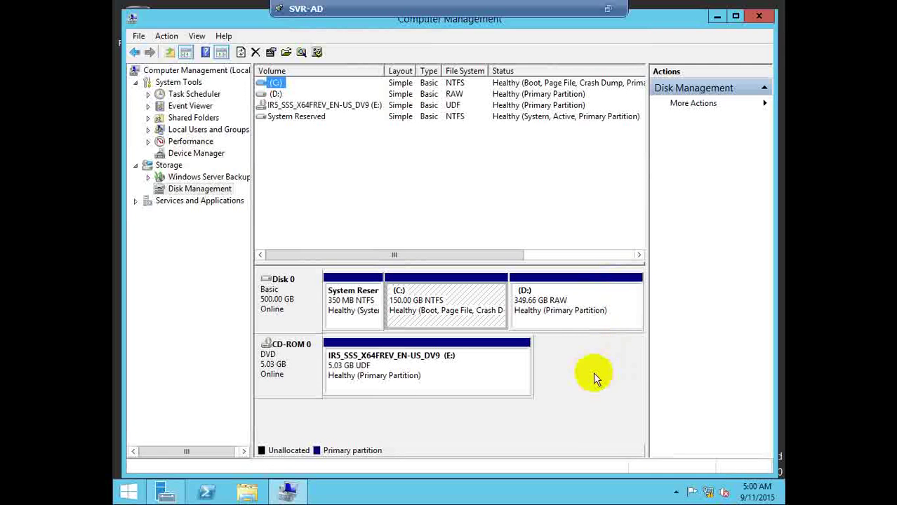
click(560, 320)
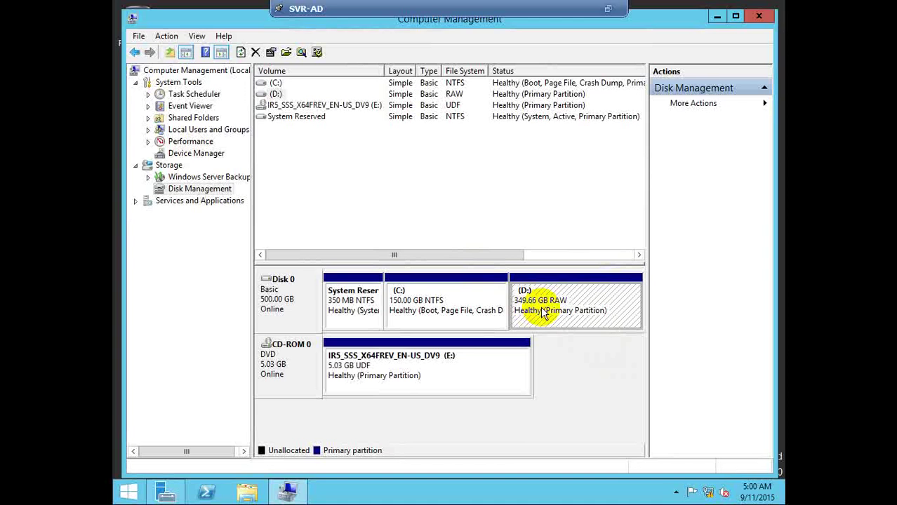
key(super+e)
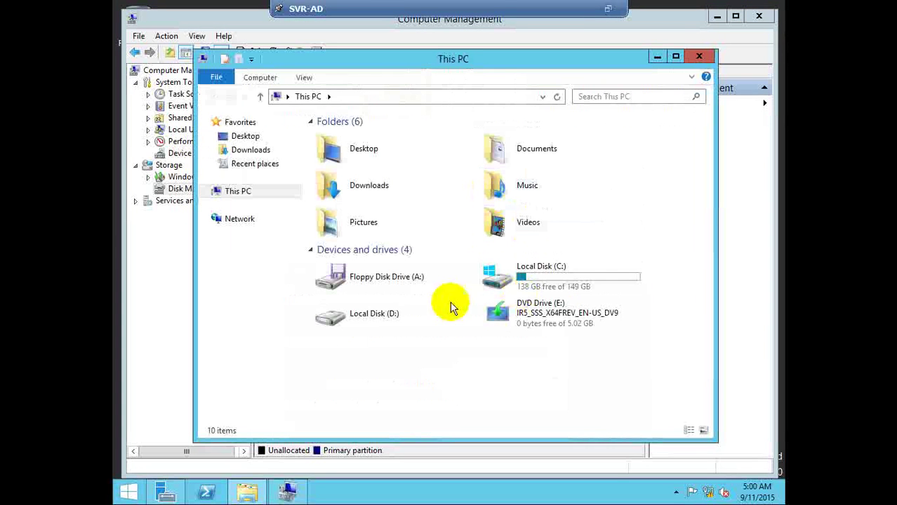
click(701, 57)
Quick-format the 349.66 GB D: partition as NTFS with the label DATA
right_click(570, 303)
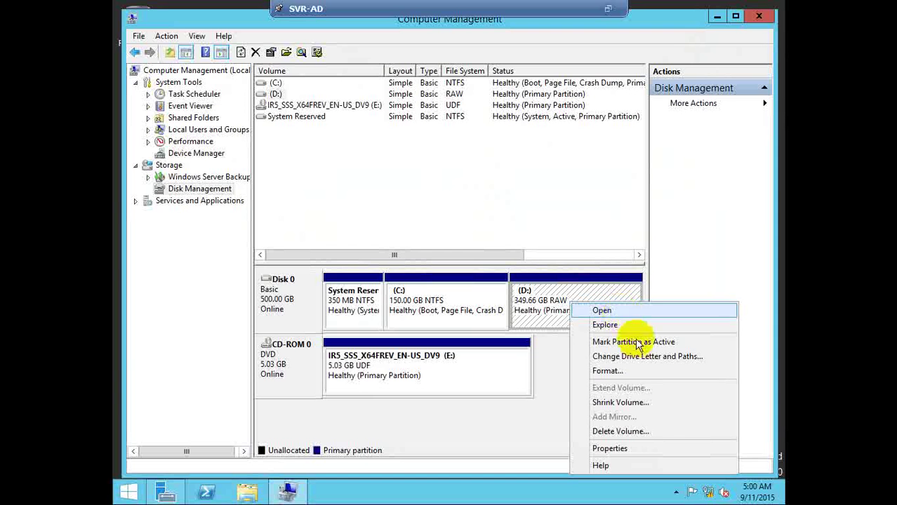
click(611, 371)
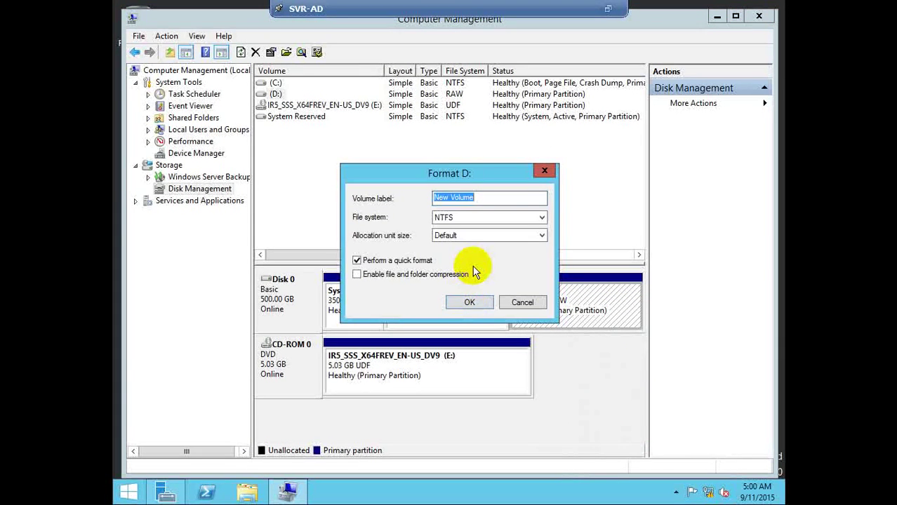
text(DATA)
click(475, 302)
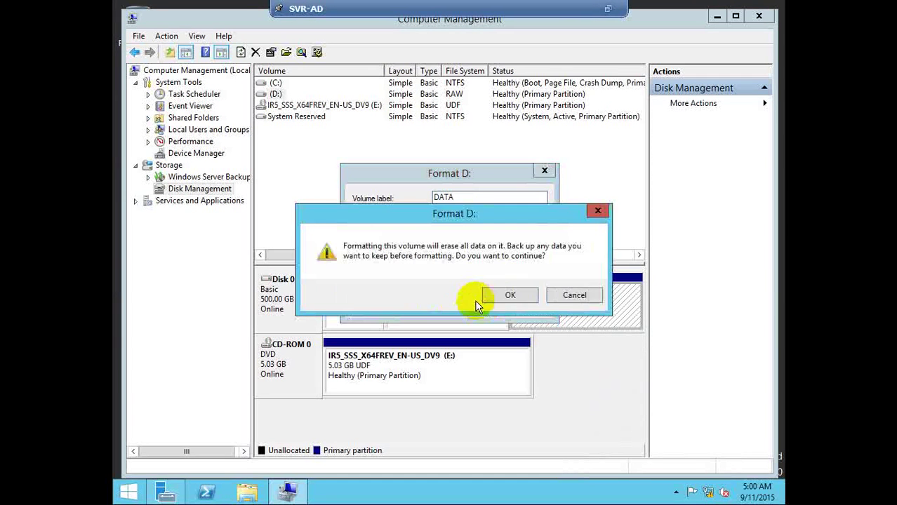
click(506, 296)
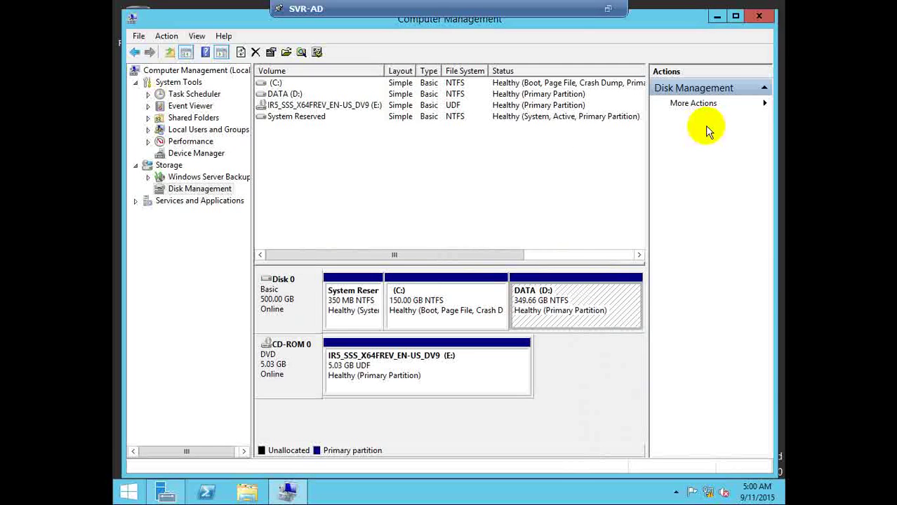
Close Computer Management and refresh the SVR-AD desktop
click(759, 17)
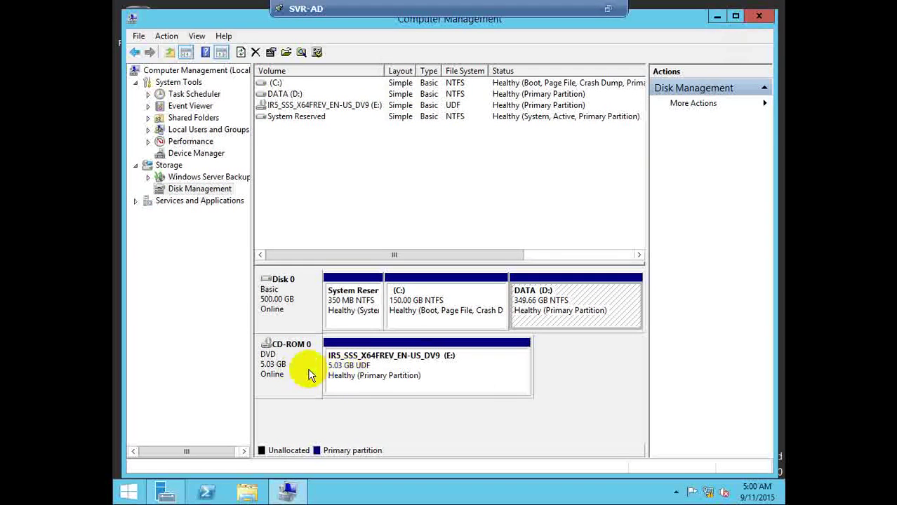
click(759, 16)
click(410, 156)
right_click(410, 156)
Exit full screen, close the SVR-AD console, and return to SVR-AD in vSphere Client
click(446, 189)
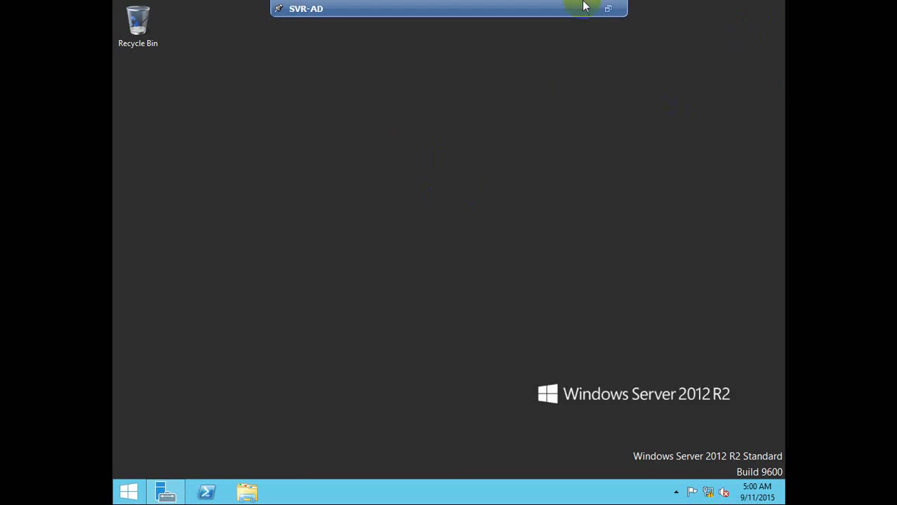
click(606, 11)
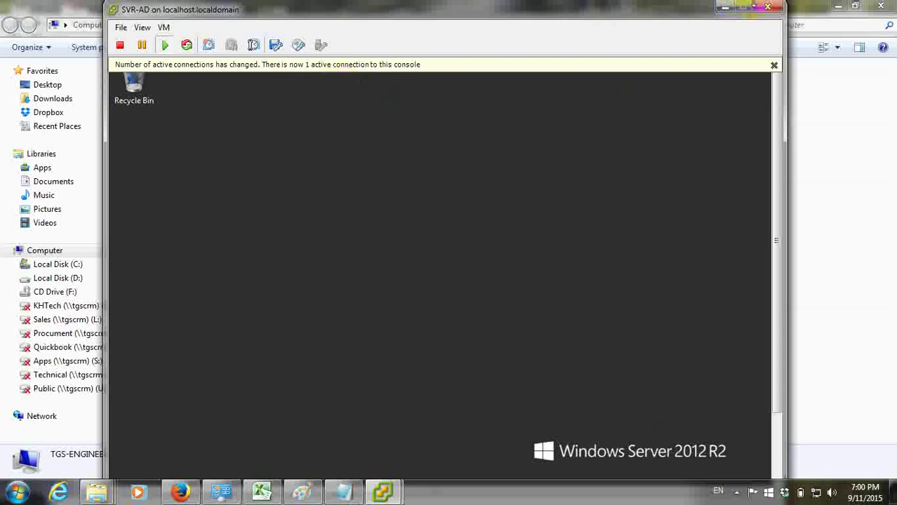
click(769, 10)
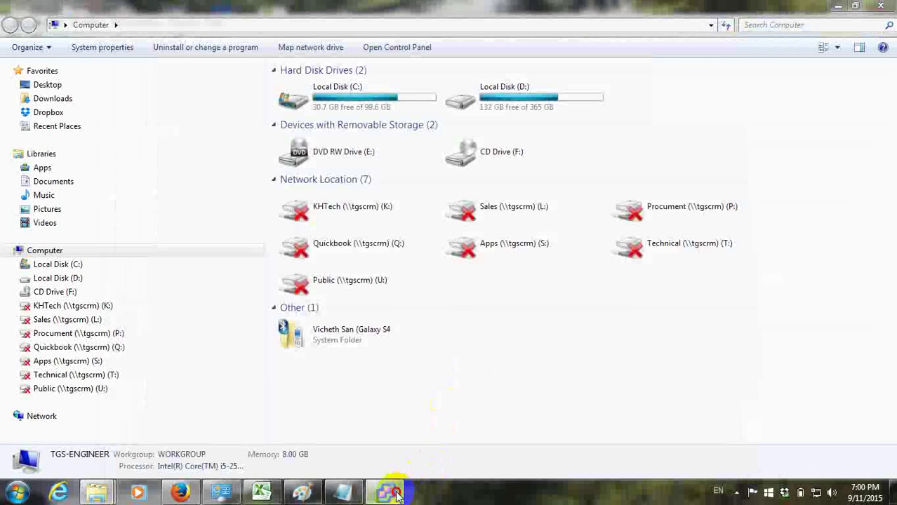
click(394, 488)
click(52, 101)
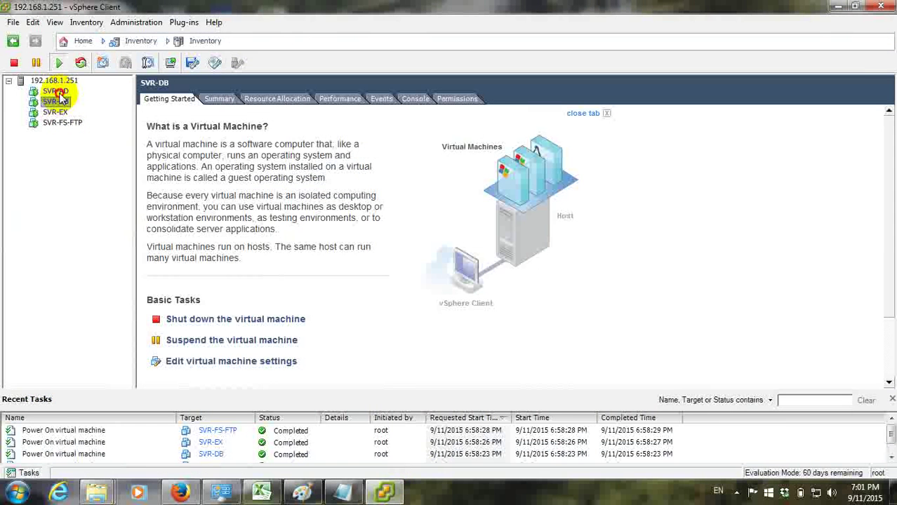
click(57, 92)
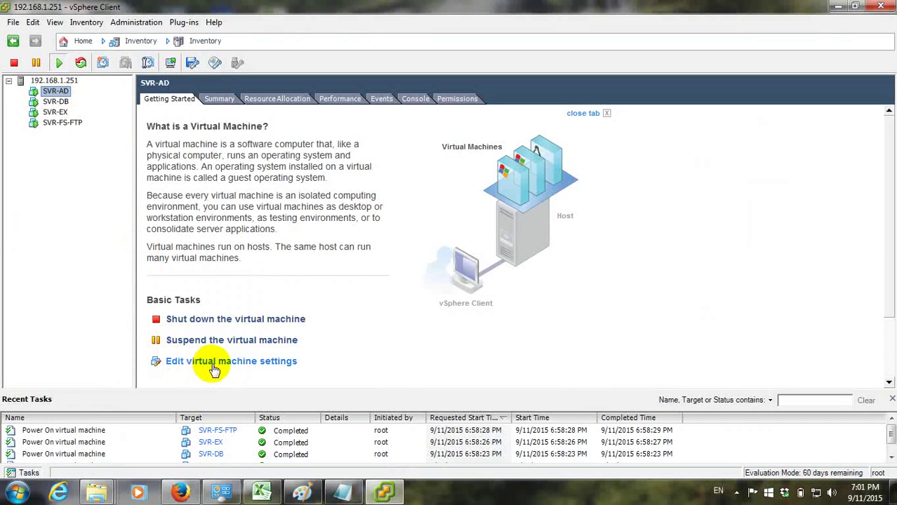
right_click(56, 92)
click(27, 203)
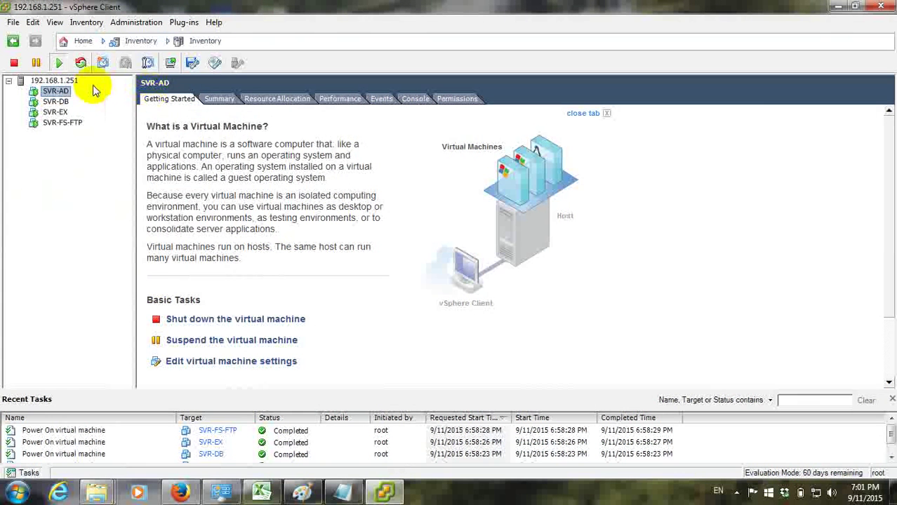
Show the storage configuration of host 192.168.1.251 with its datastores listed
click(69, 81)
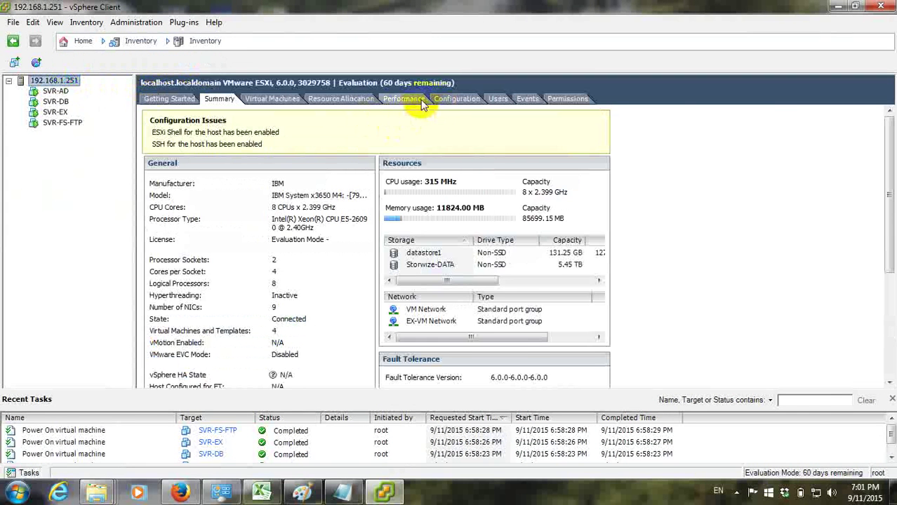
click(403, 99)
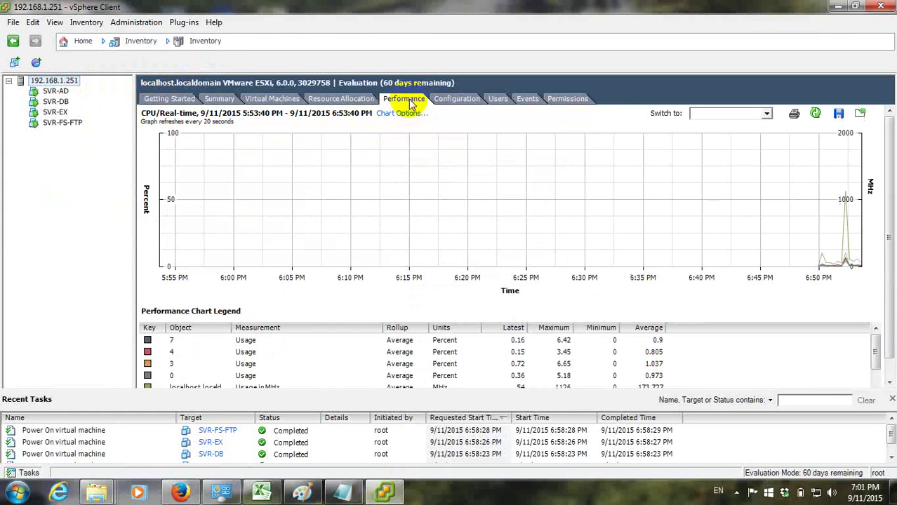
click(460, 101)
click(154, 151)
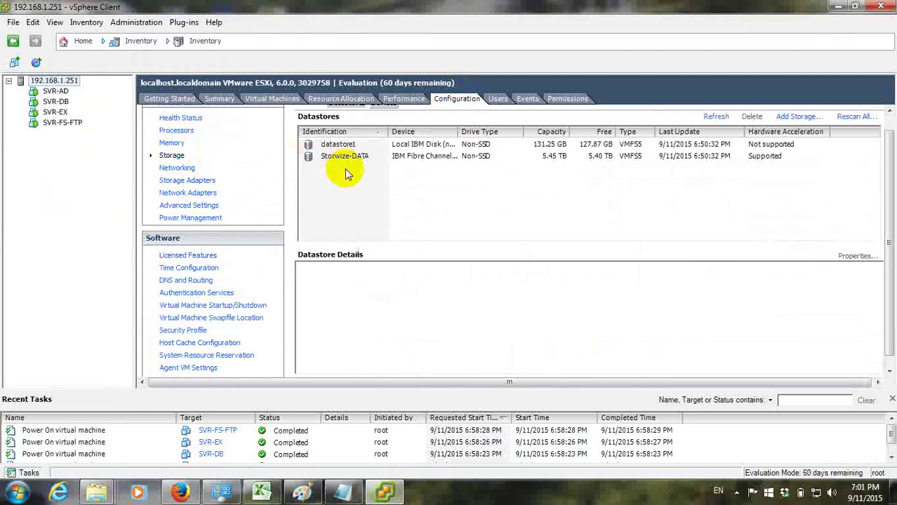
Browse the Storwize-DATA datastore's SVR-AD, SVR-EX, SVR-DB and Software folders, then reselect SVR-AD
click(344, 157)
right_click(358, 164)
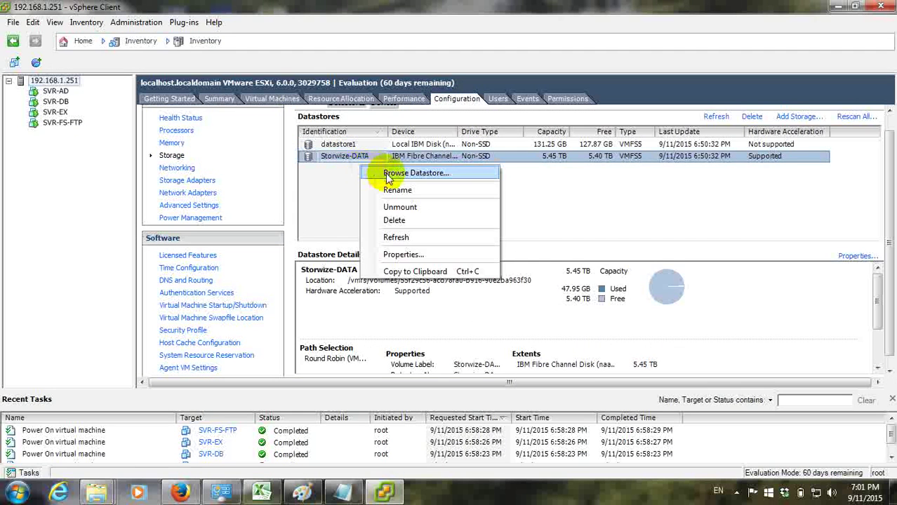
click(407, 173)
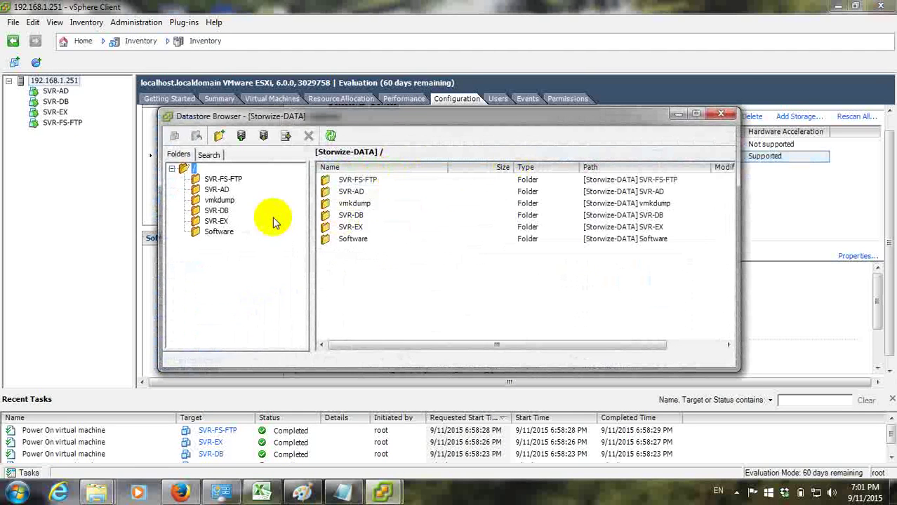
click(218, 191)
click(217, 221)
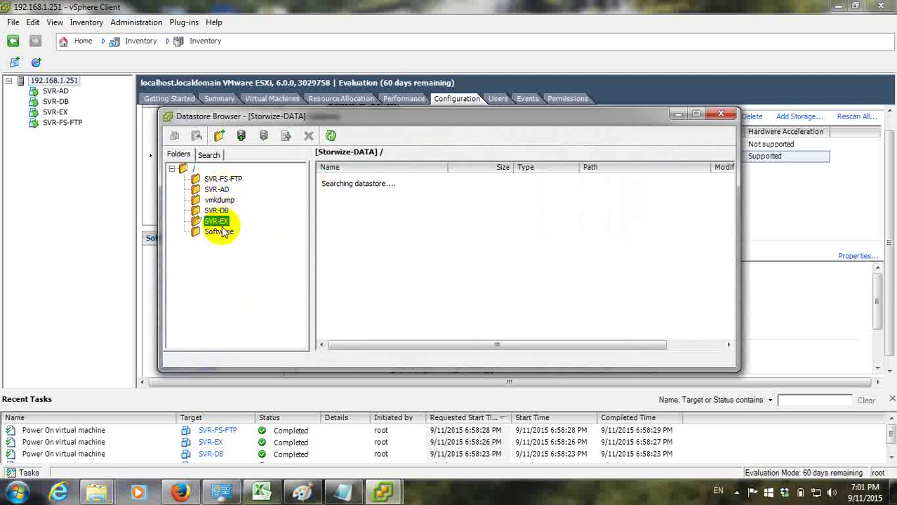
click(220, 231)
click(217, 189)
click(218, 210)
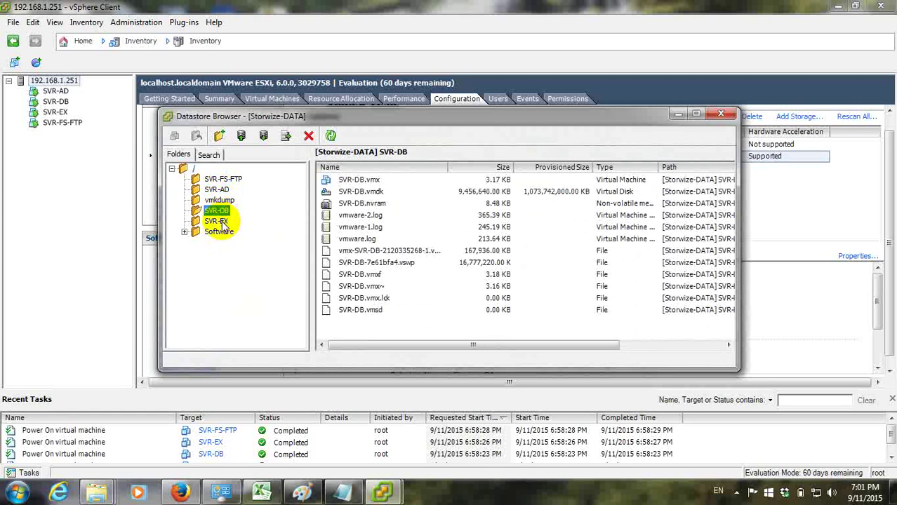
click(219, 231)
click(719, 116)
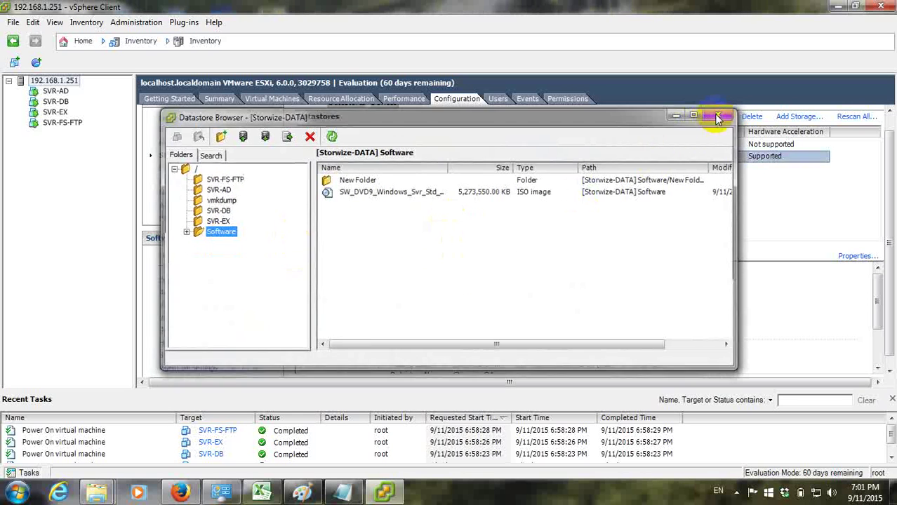
click(56, 92)
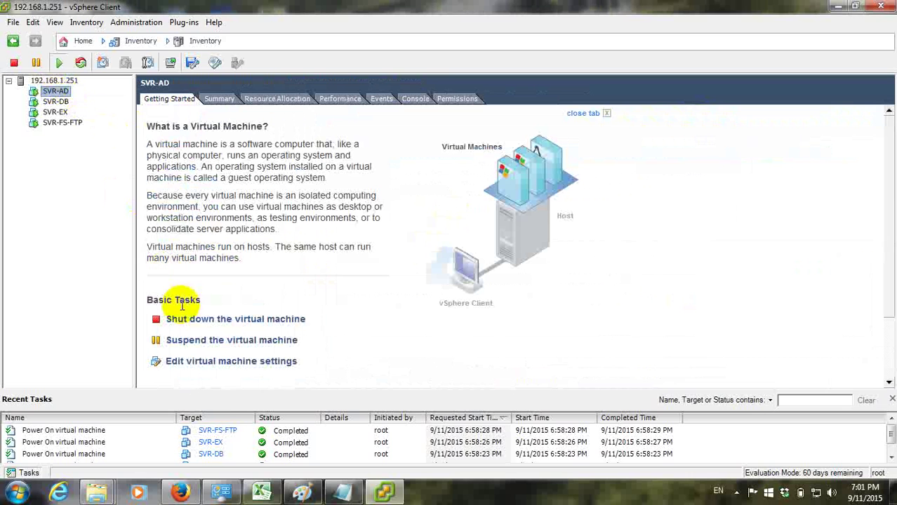
click(56, 101)
click(55, 112)
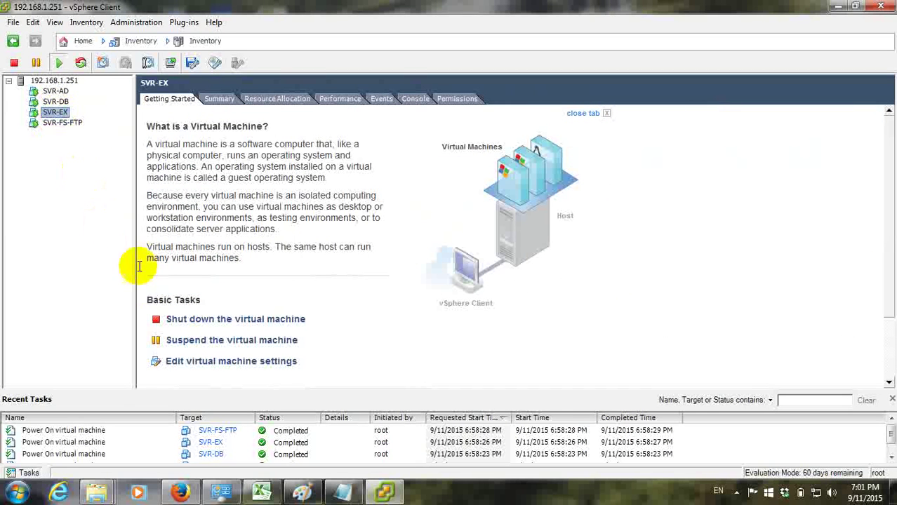
click(44, 91)
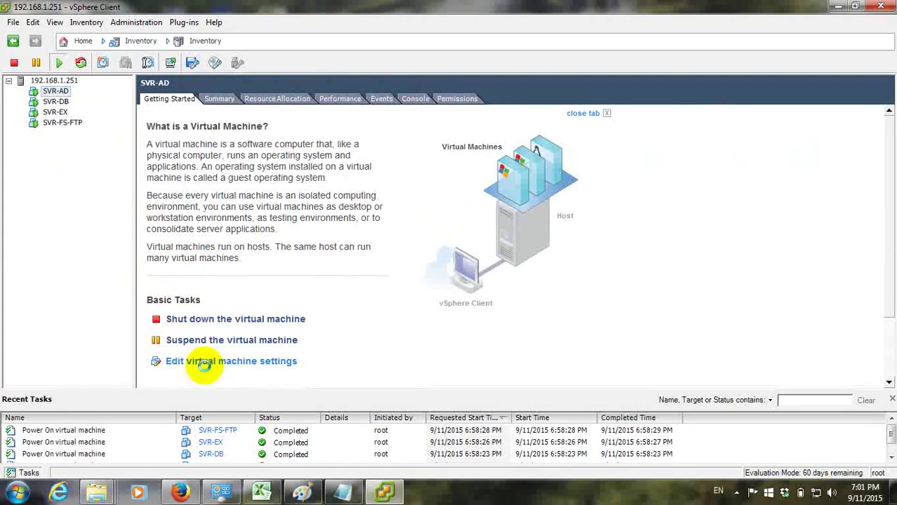
click(205, 362)
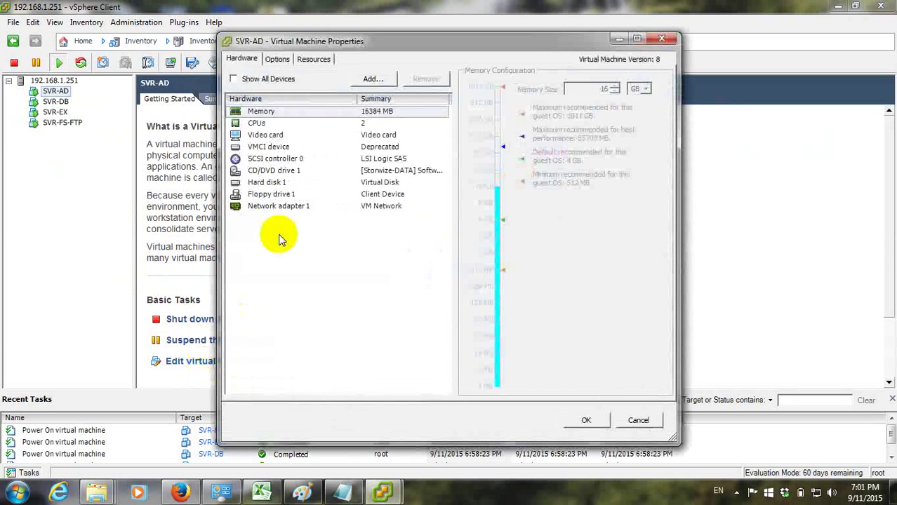
click(288, 125)
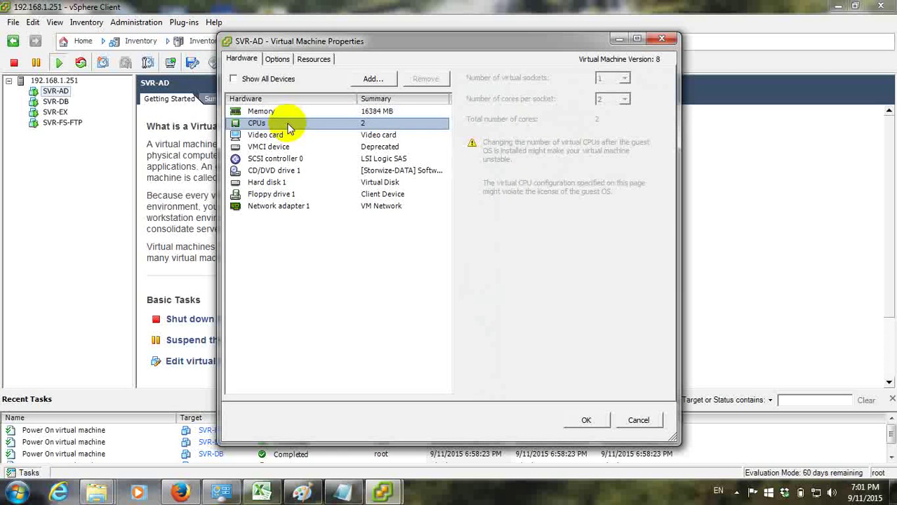
click(281, 183)
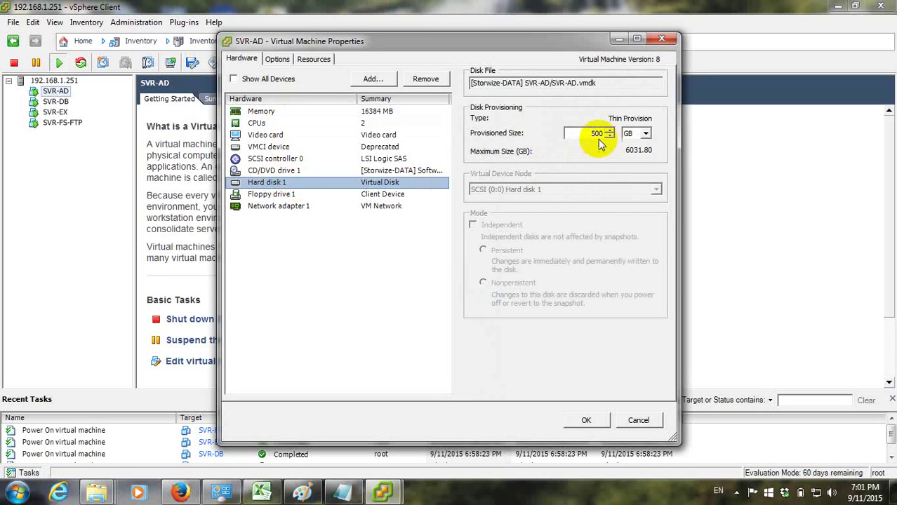
double_click(587, 133)
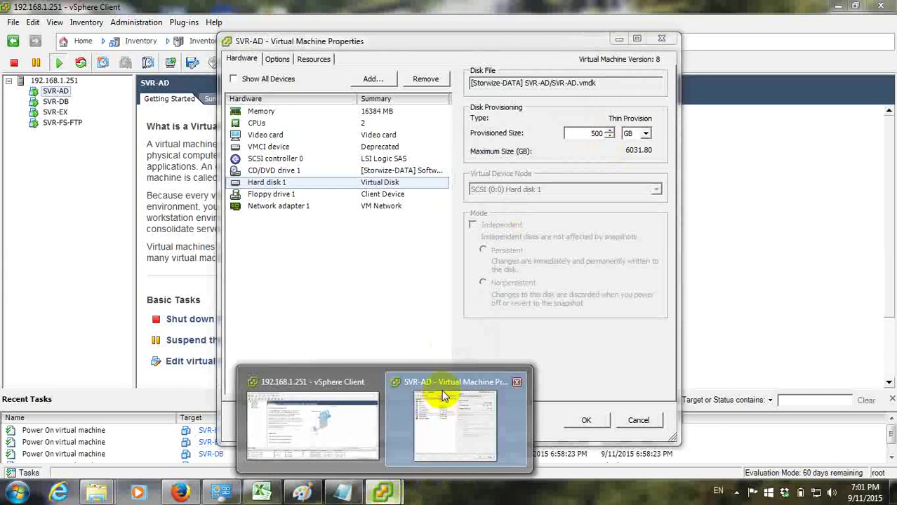
click(383, 491)
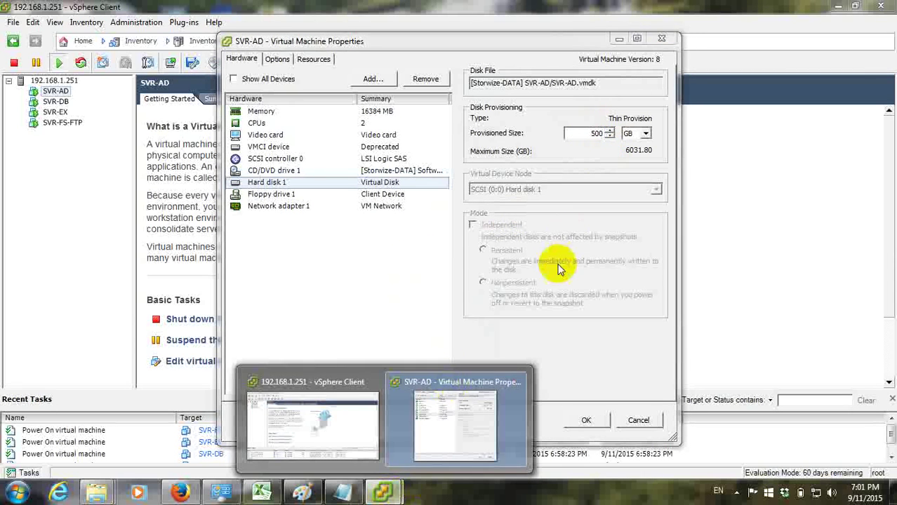
click(309, 396)
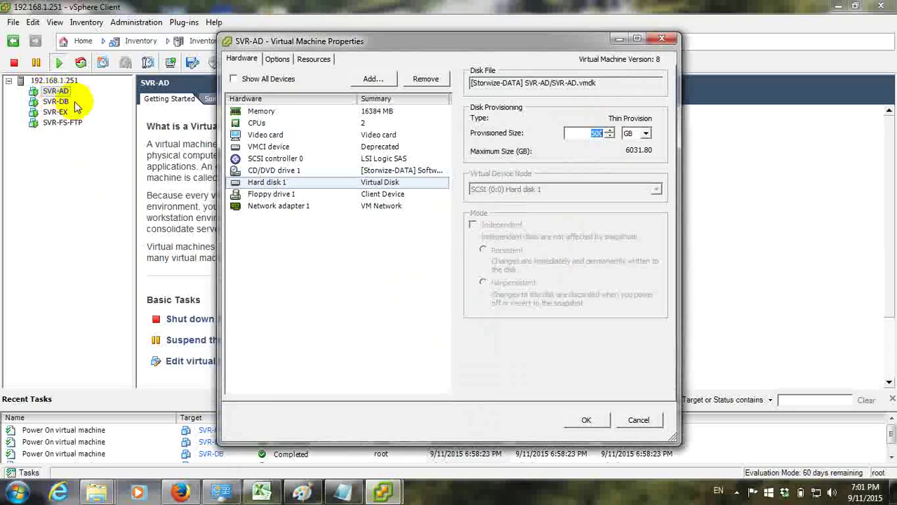
click(661, 38)
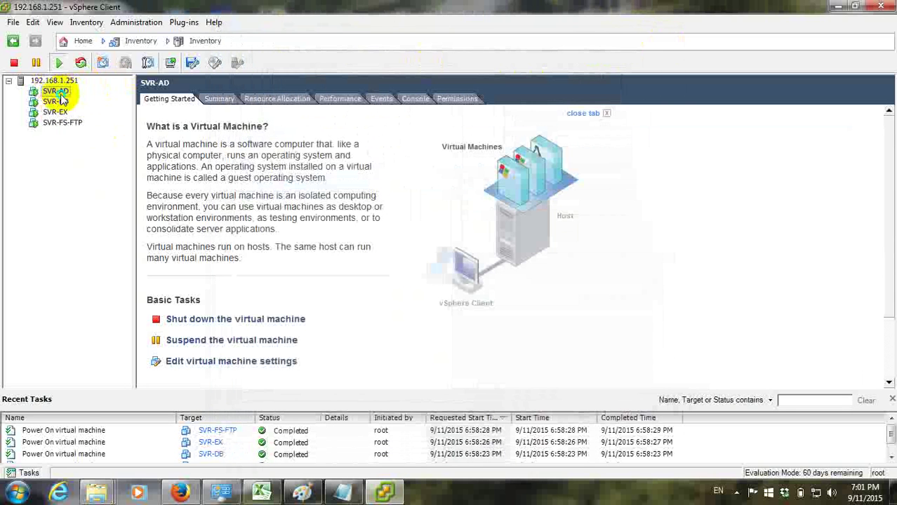
Open SVR-AD's console in full screen and go to Disk Management in Computer Management
right_click(56, 91)
click(107, 142)
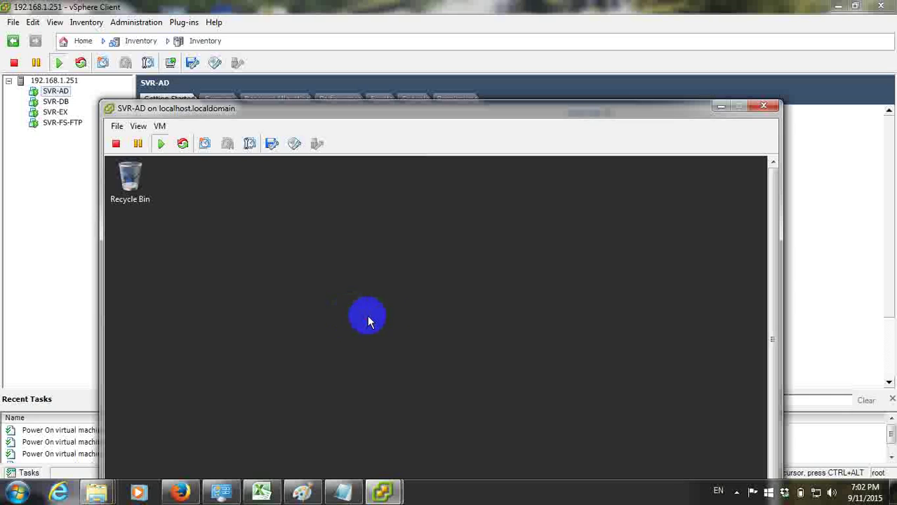
key(ctrl+alt+Return)
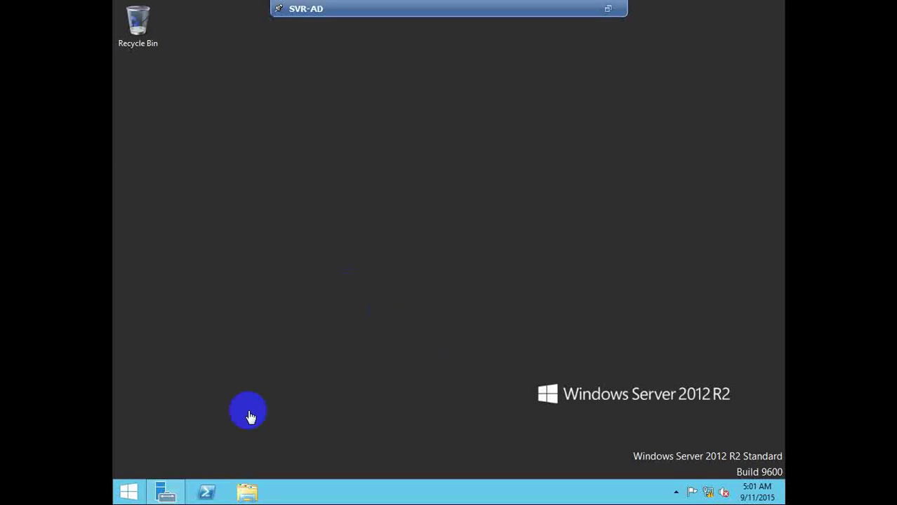
click(163, 491)
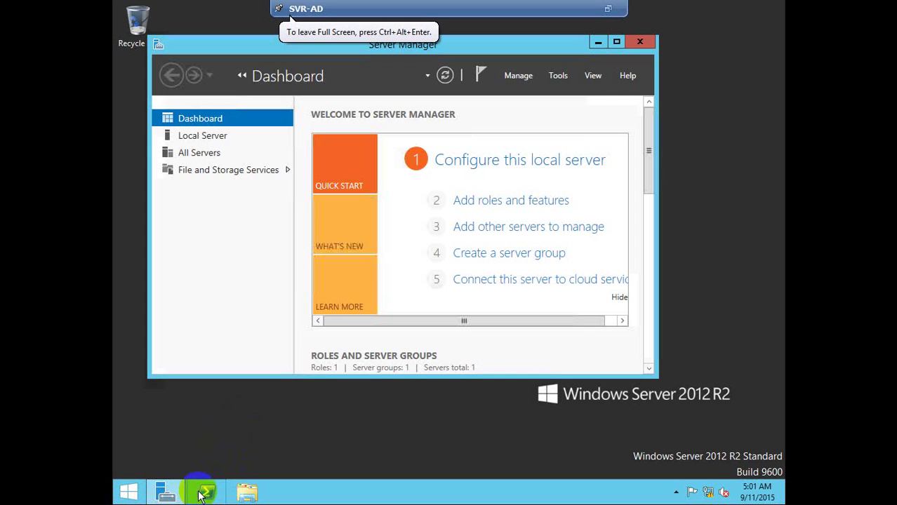
click(560, 76)
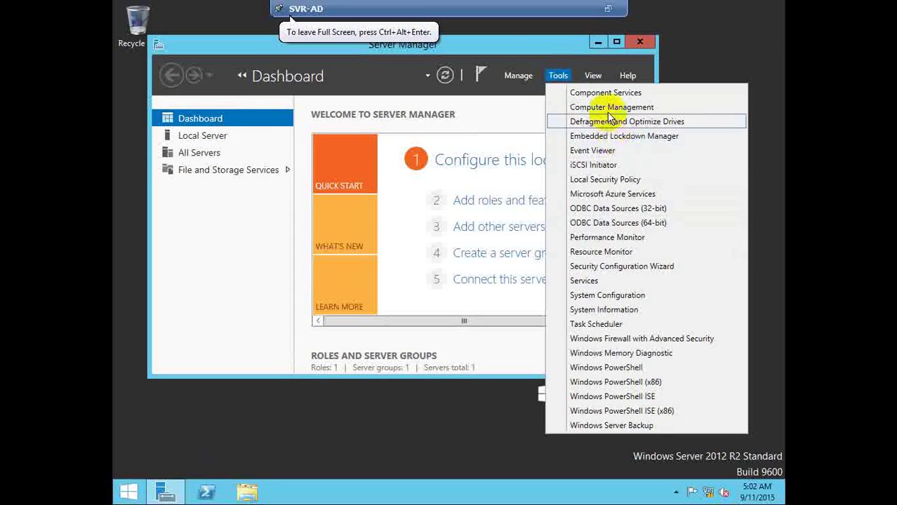
click(607, 107)
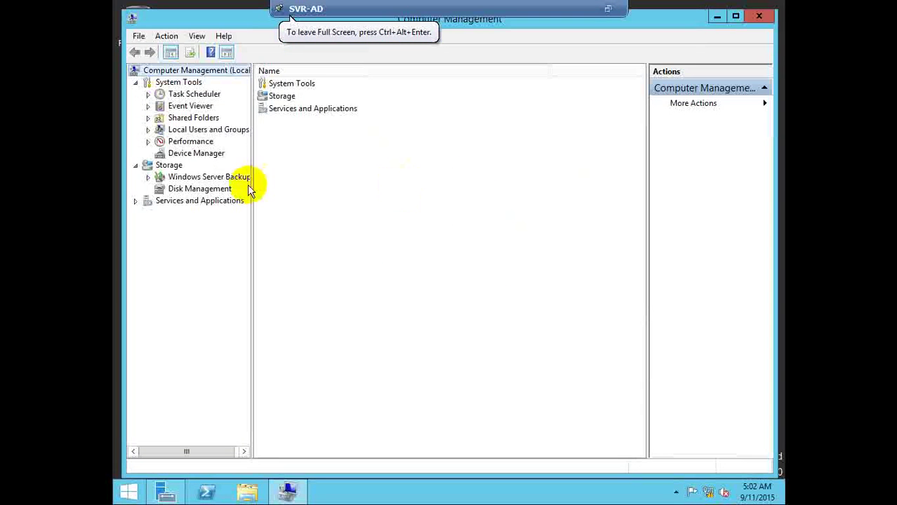
click(207, 190)
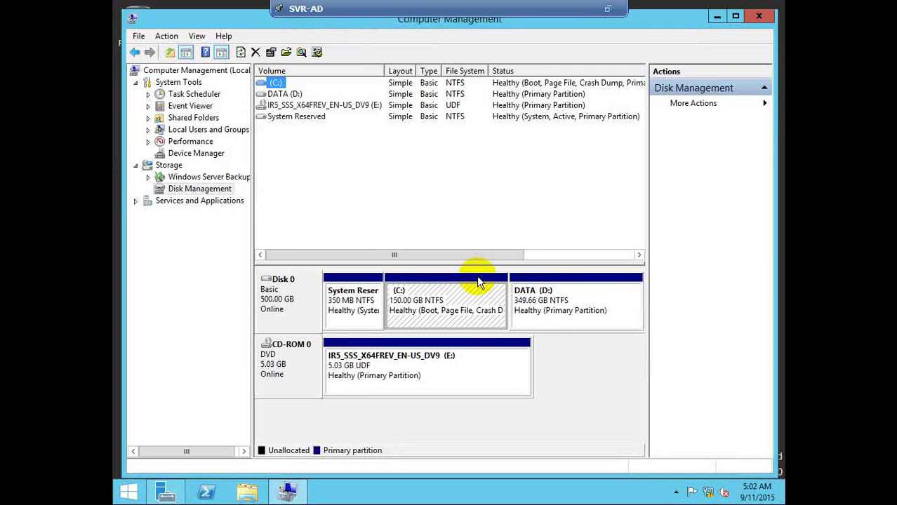
Check the DATA (D:) partition's actions, then close Computer Management and Server Manager
right_click(584, 301)
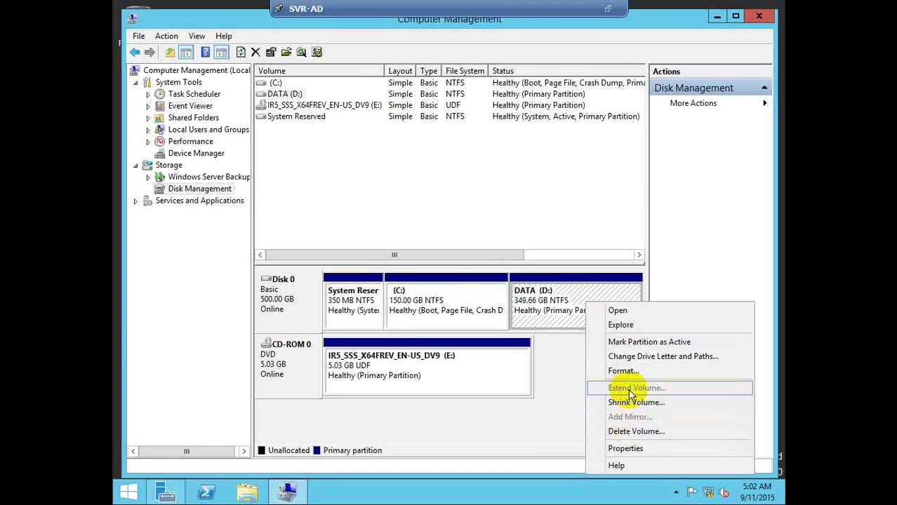
click(532, 424)
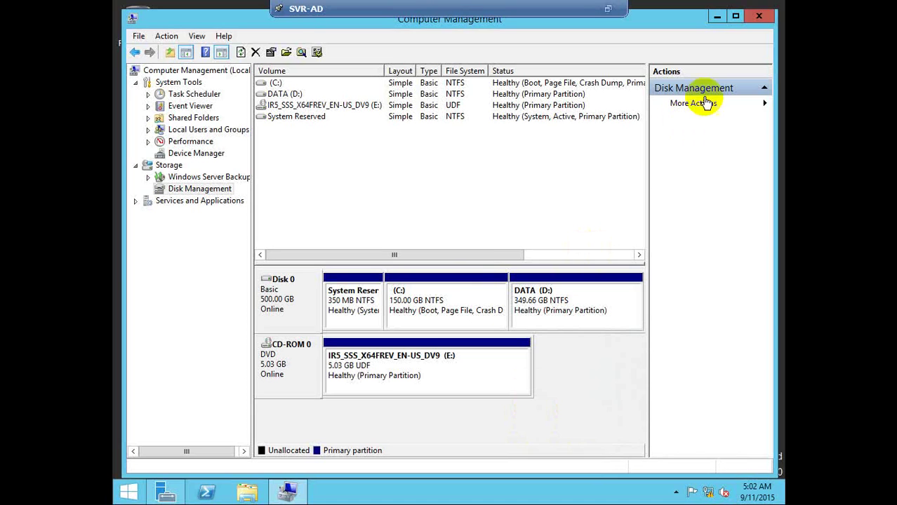
click(759, 19)
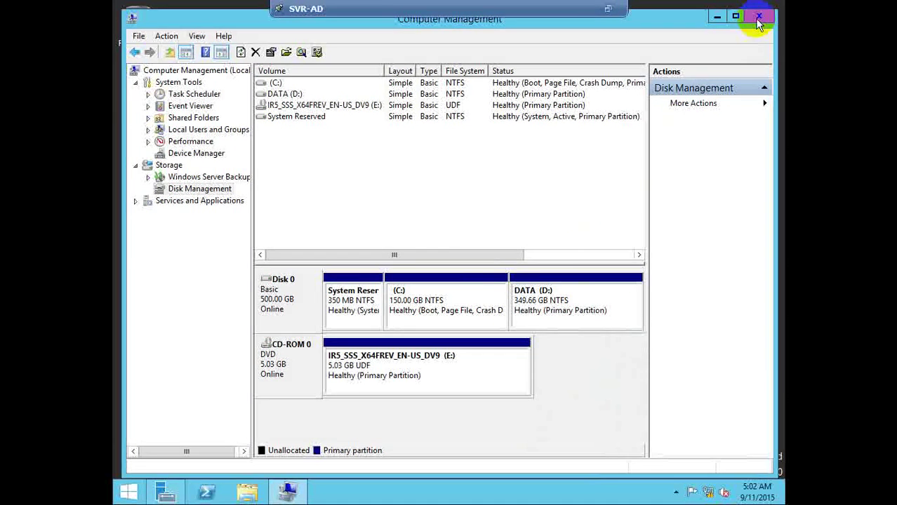
click(639, 43)
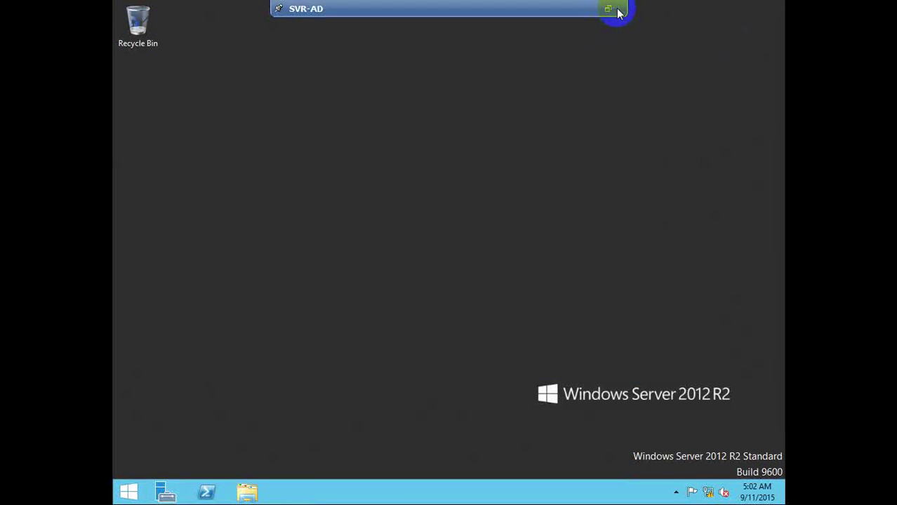
Exit full screen and close the SVR-AD console window
click(607, 11)
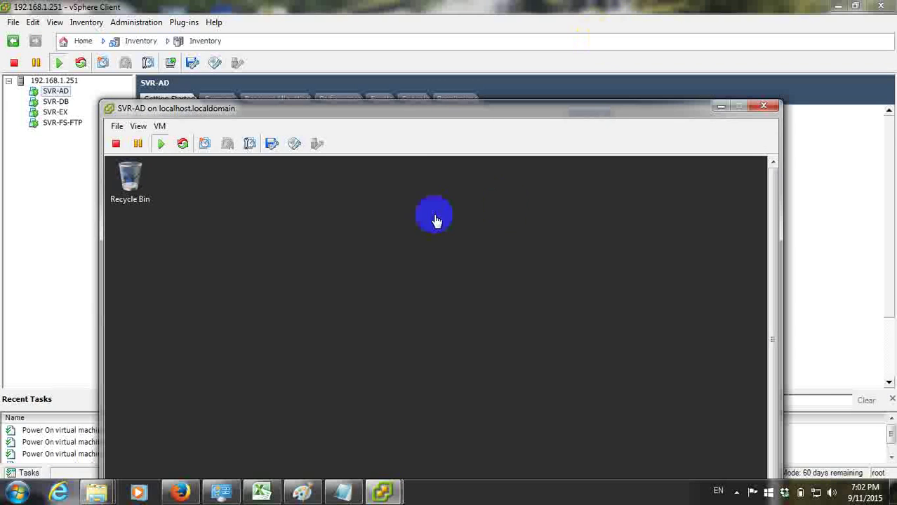
click(711, 106)
mouse_move(383, 492)
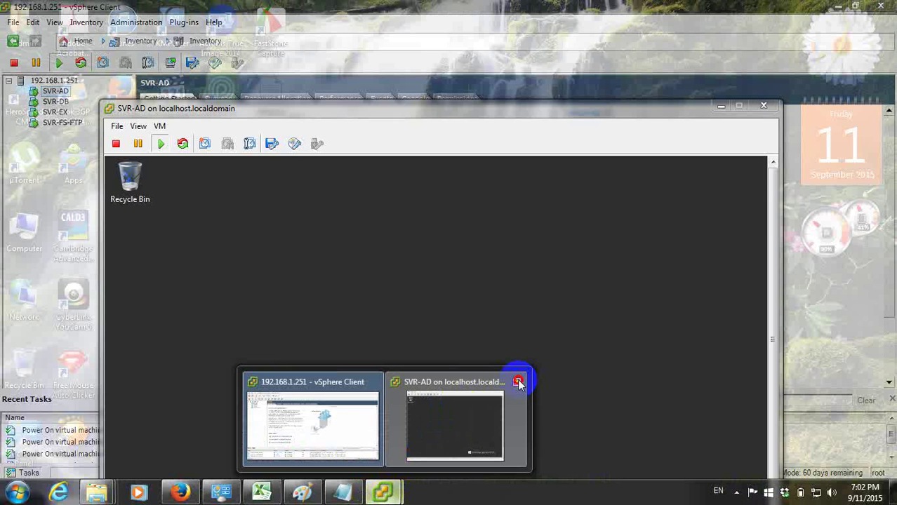
click(518, 382)
In SVR-AD's settings, begin adding a hard disk as a newly created virtual disk
click(200, 361)
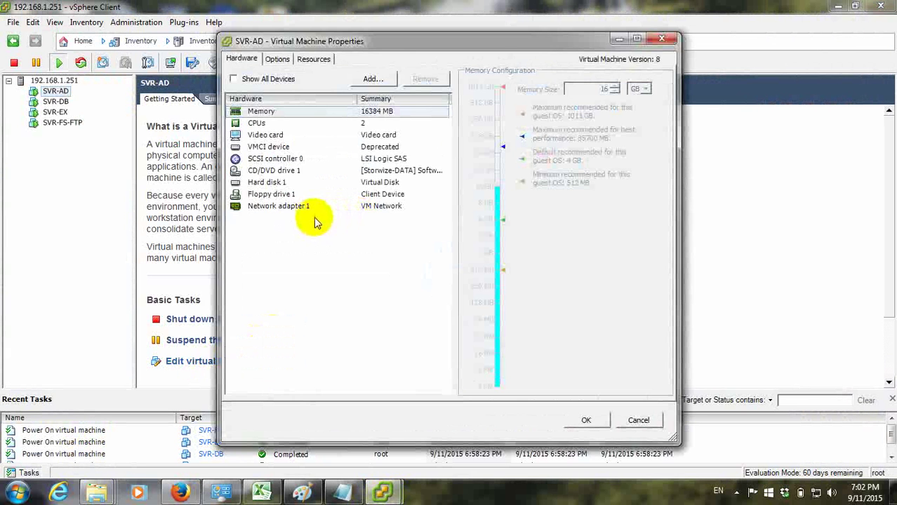
click(370, 79)
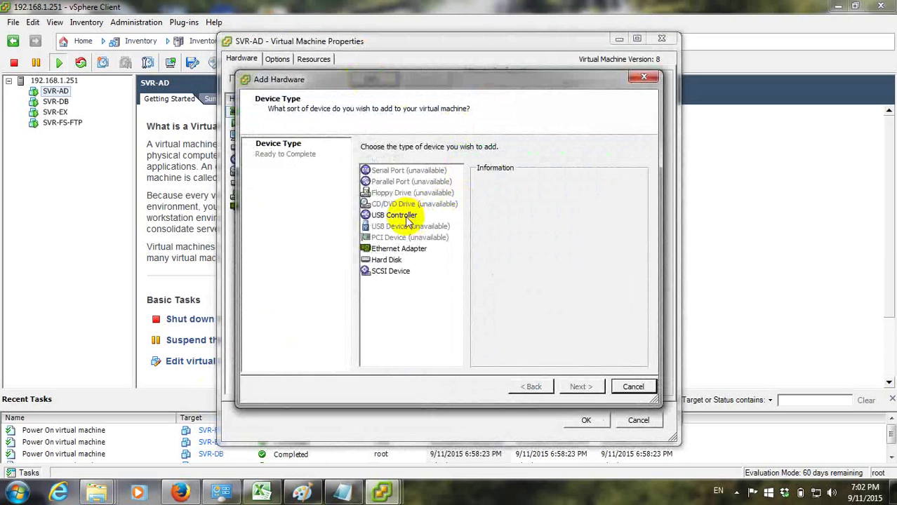
click(399, 249)
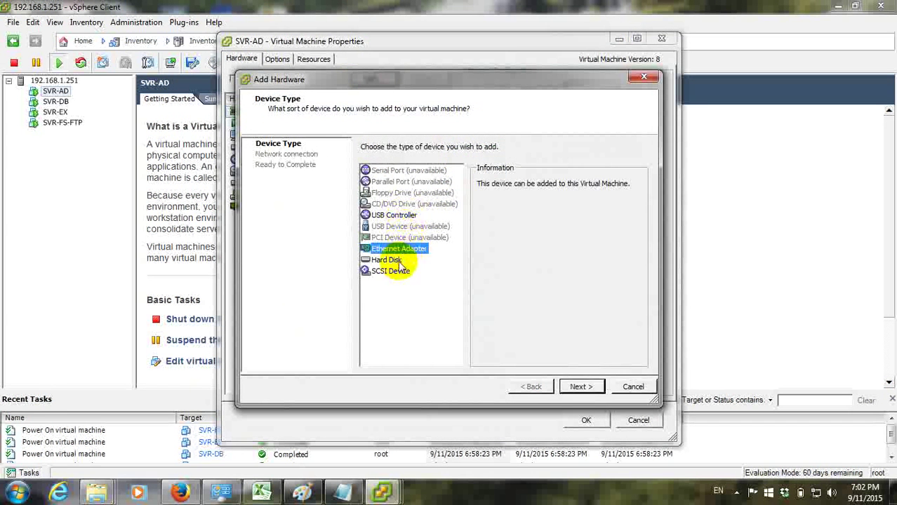
click(389, 261)
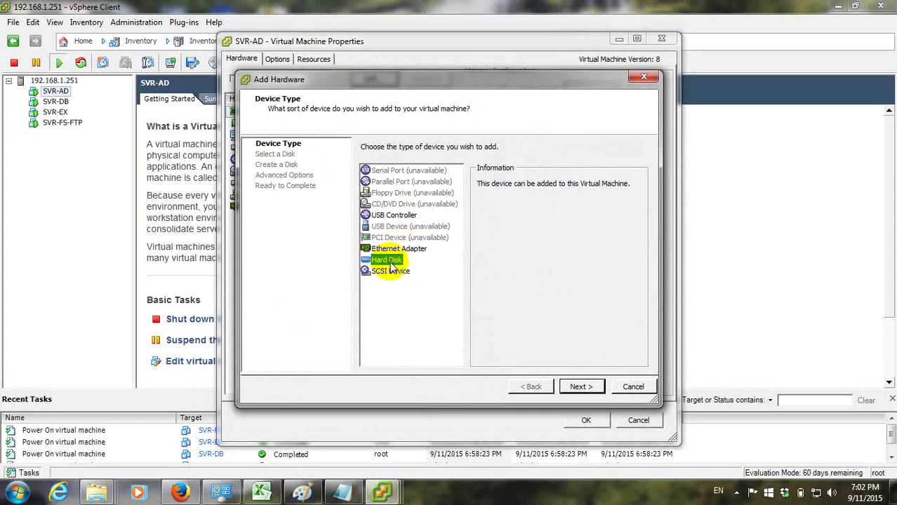
click(580, 387)
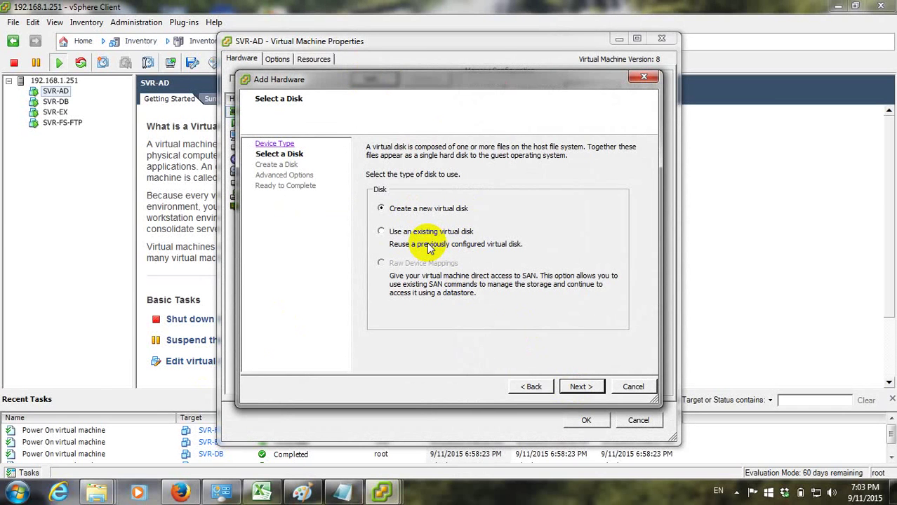
click(579, 386)
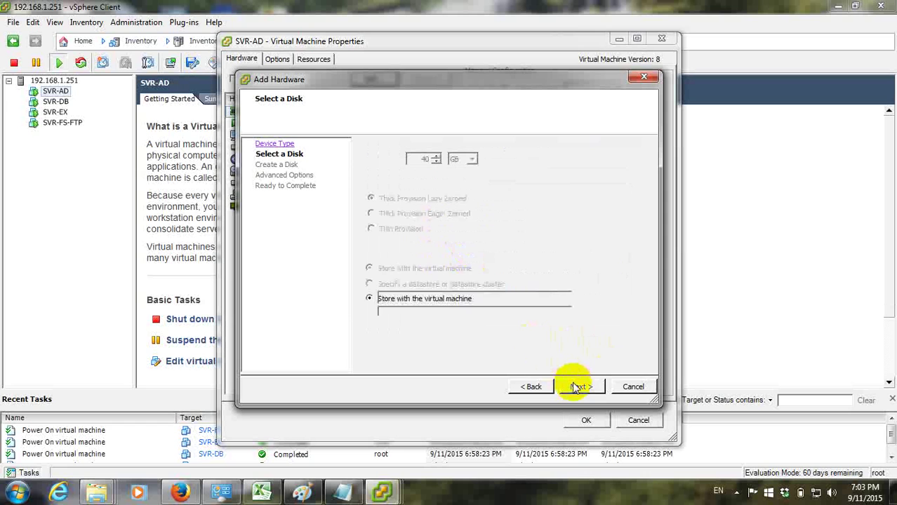
Make the new disk 40 GB thin provisioned, finish the wizard, and apply it to SVR-AD
click(391, 230)
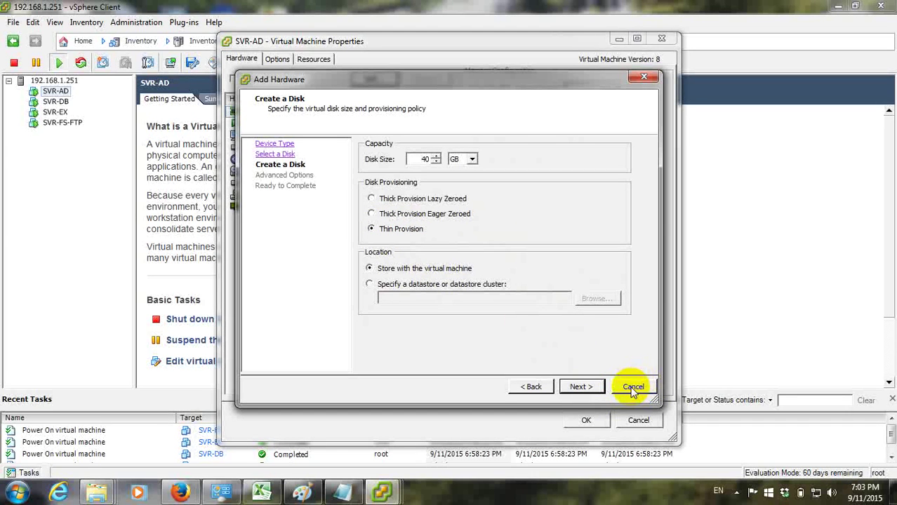
click(588, 388)
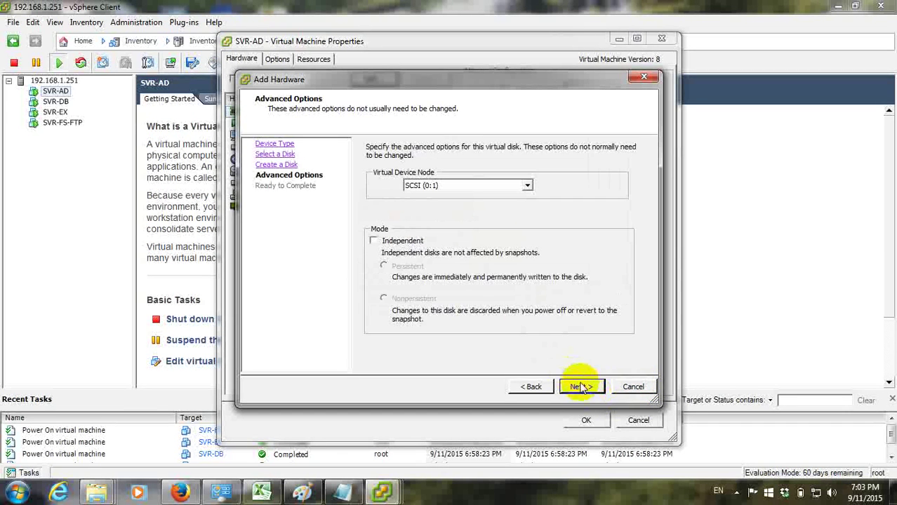
click(533, 387)
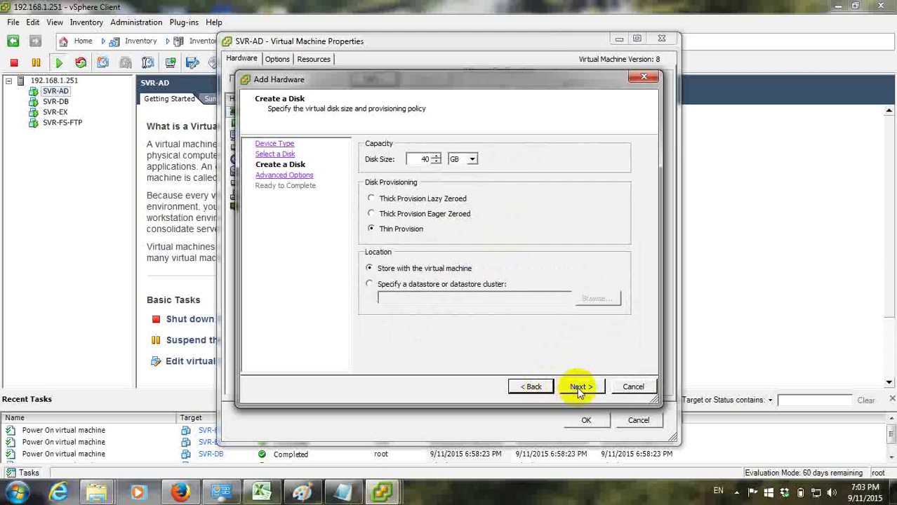
click(581, 390)
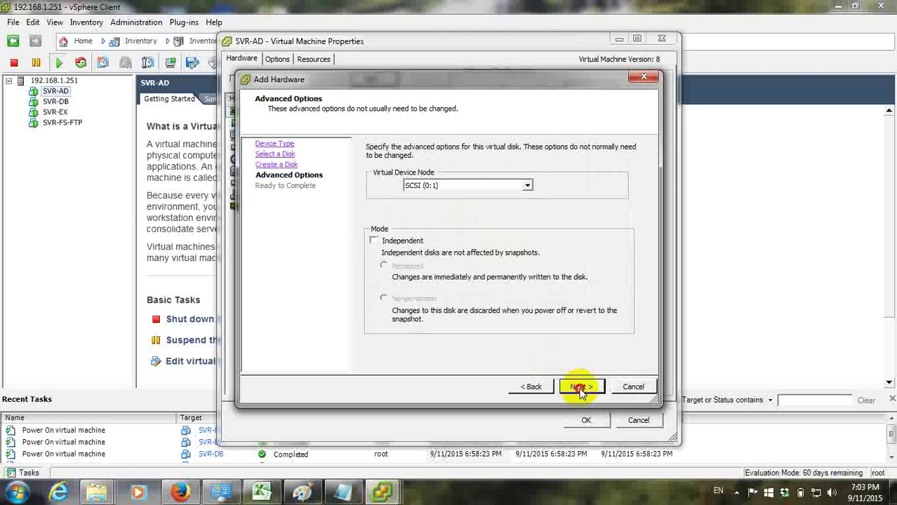
click(579, 391)
click(581, 388)
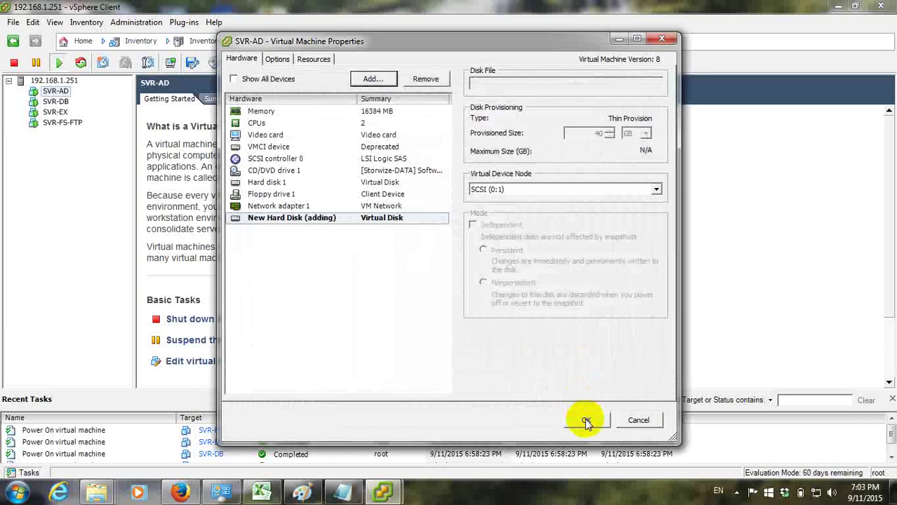
click(586, 421)
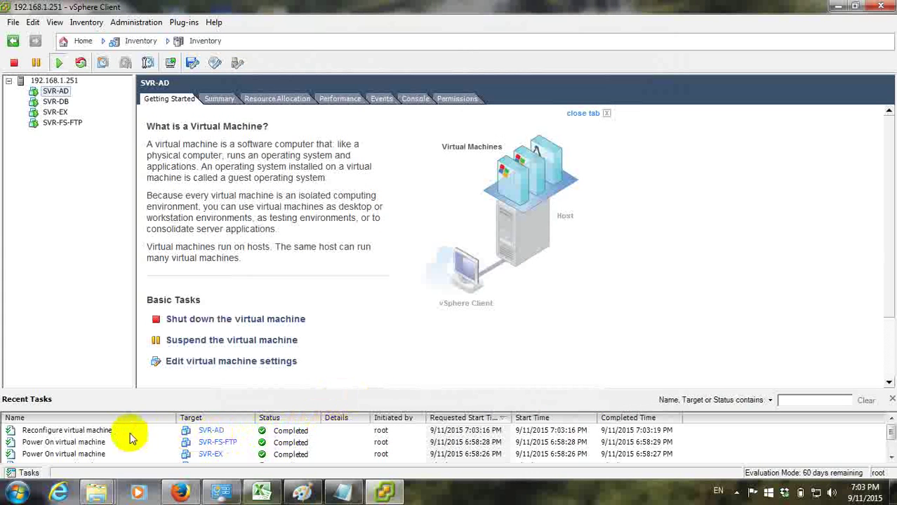
Open SVR-AD's console full screen and reach Disk Management through Server Manager's Computer Management
right_click(61, 92)
click(102, 134)
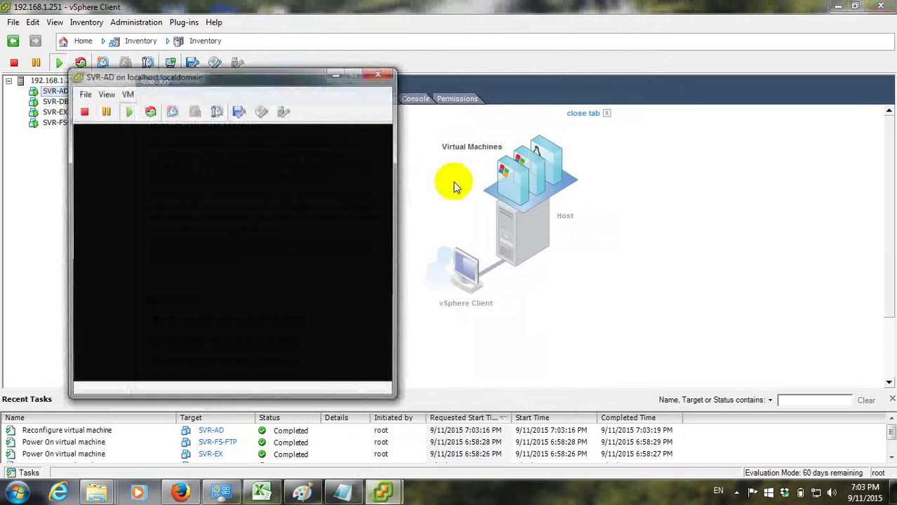
click(362, 202)
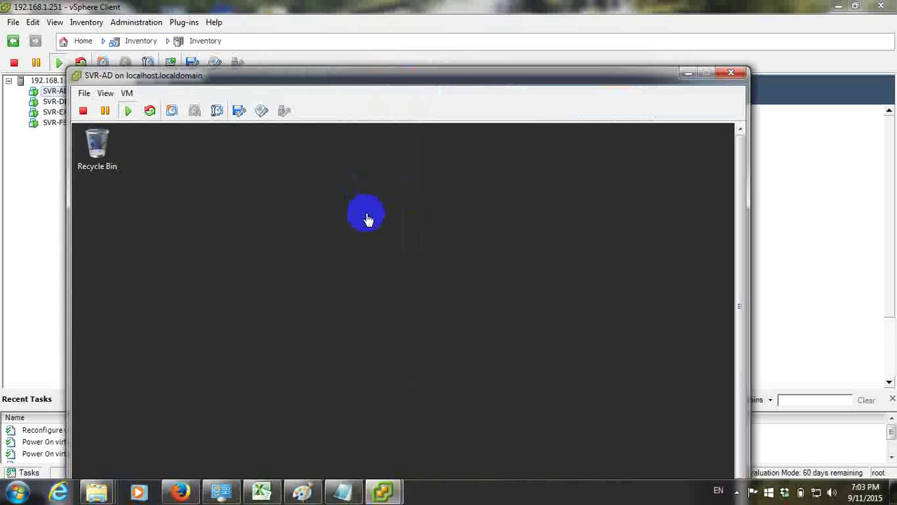
key(ctrl+alt+Return)
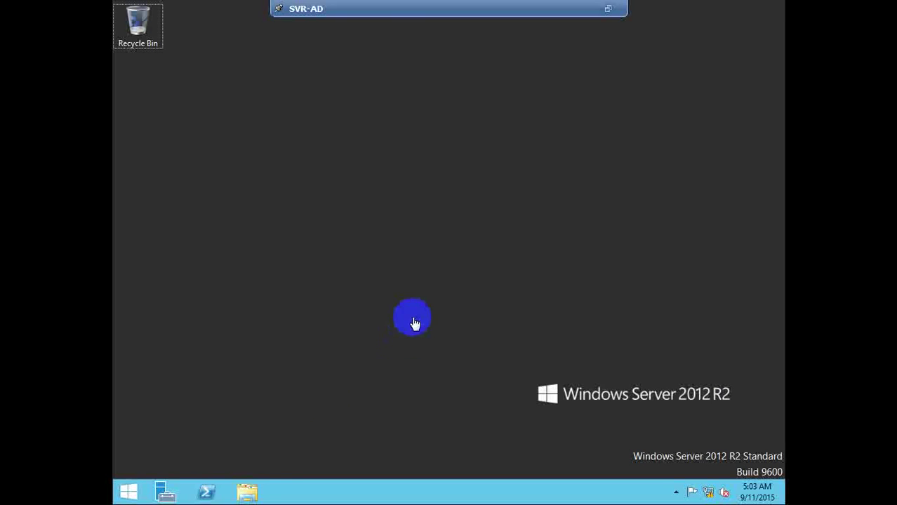
click(172, 494)
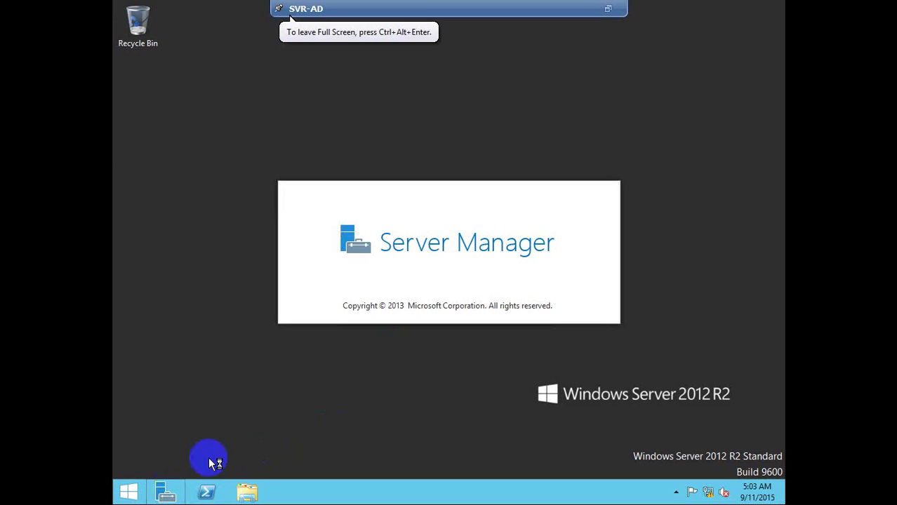
click(609, 126)
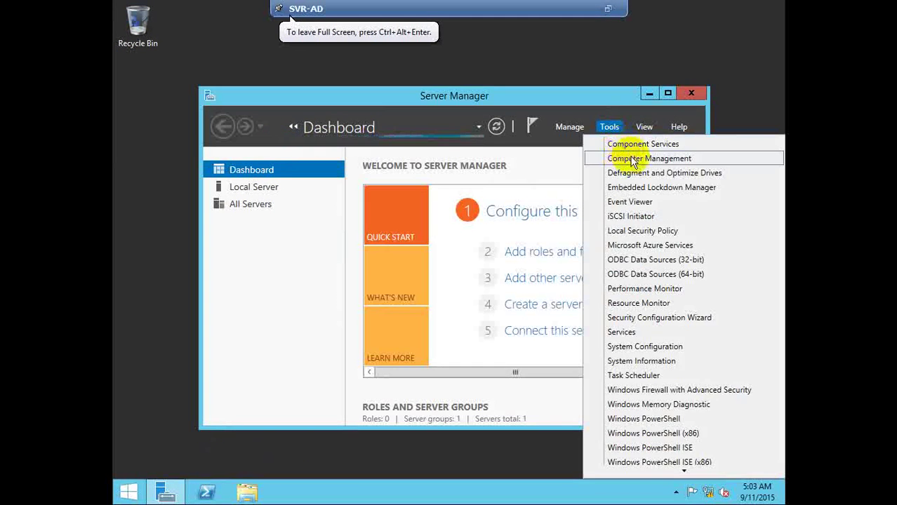
click(632, 157)
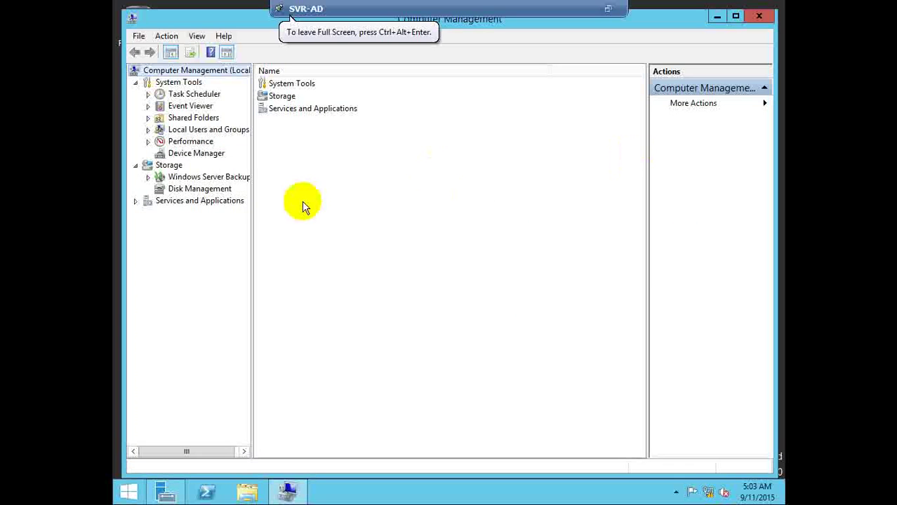
click(210, 191)
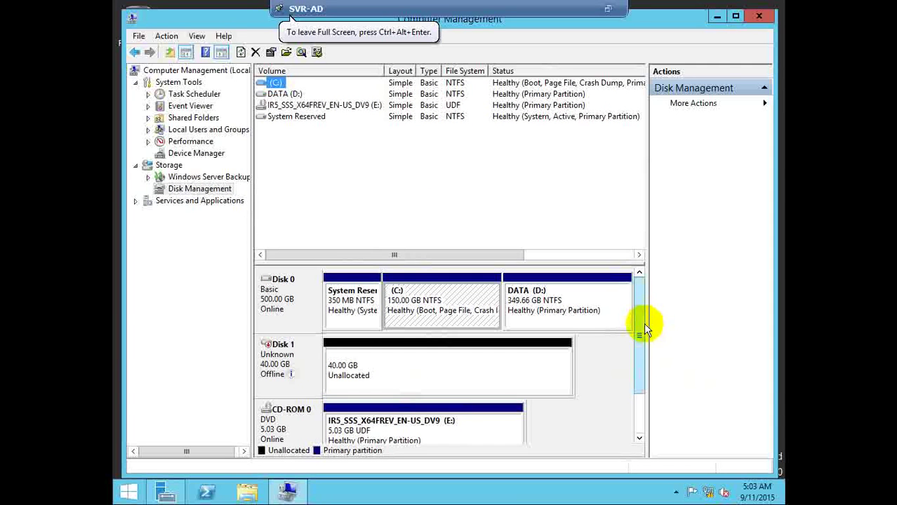
Bring the new 40 GB Disk 1 online and exit the console's full-screen view
drag(641, 330, 647, 362)
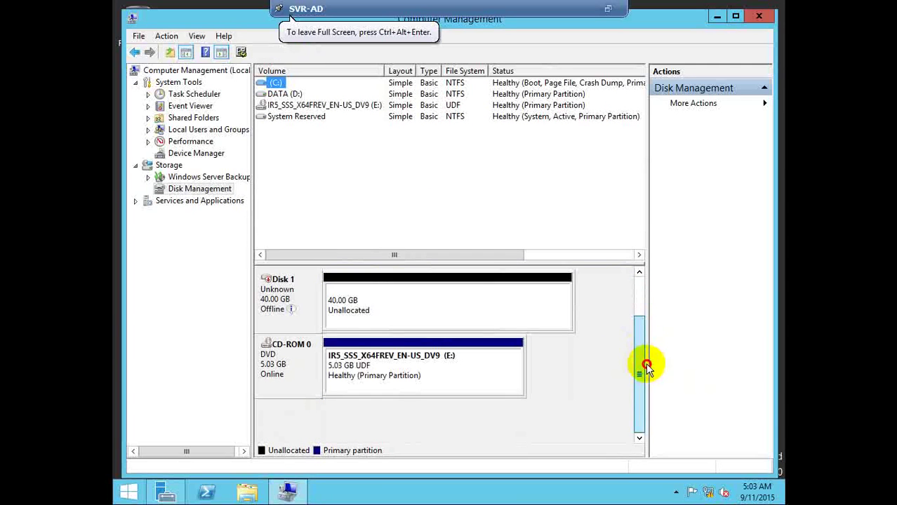
right_click(289, 294)
click(308, 295)
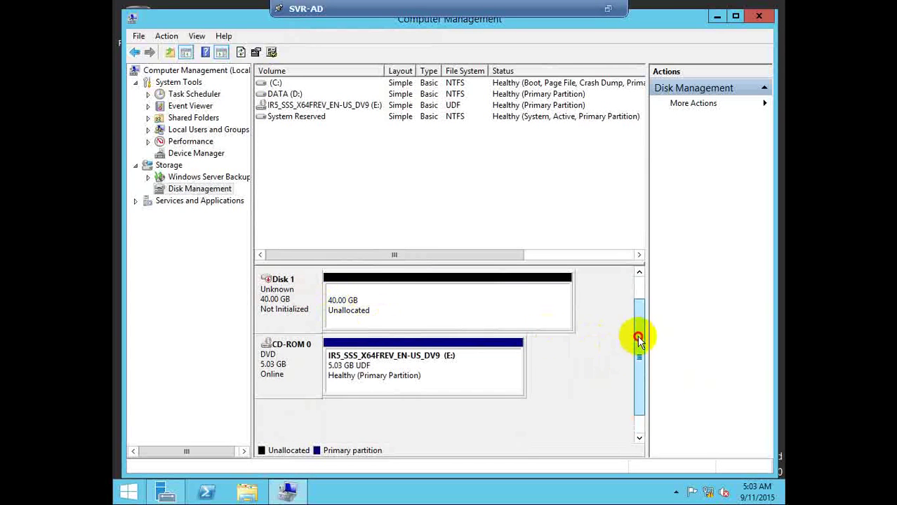
scroll(637, 335, up, 2)
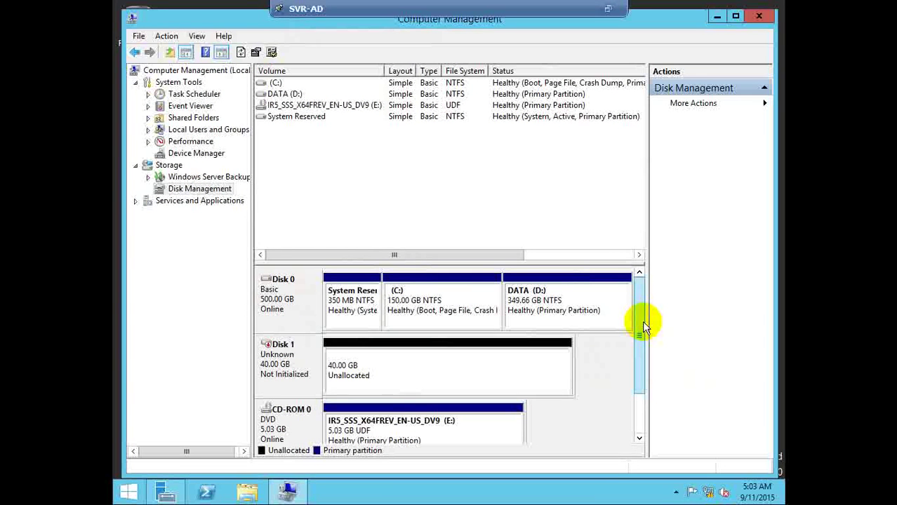
click(609, 10)
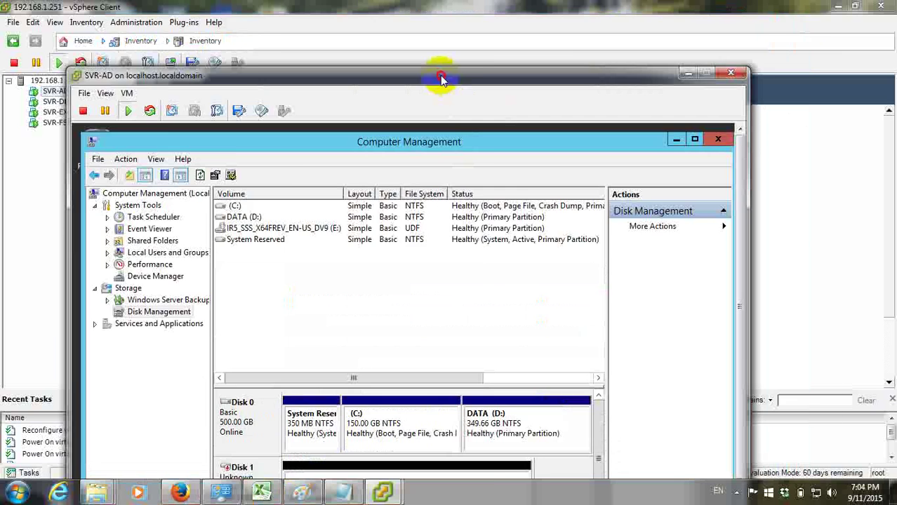
Move aside and minimize the SVR-AD console, then show host 192.168.1.251's networking configuration
drag(441, 78, 618, 32)
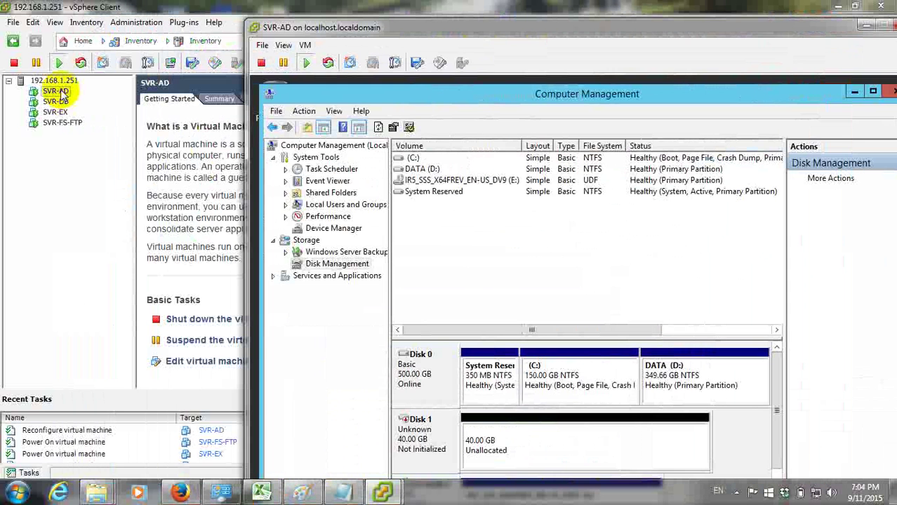
drag(501, 29, 318, 11)
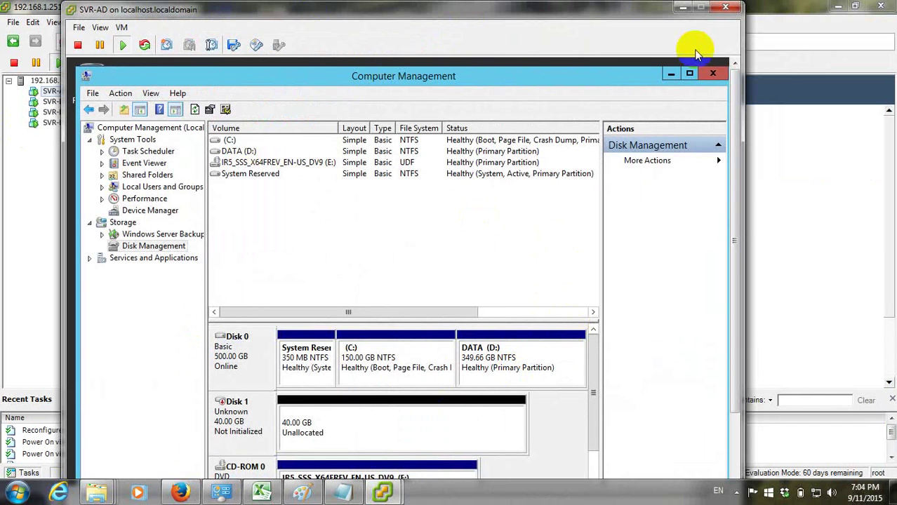
click(685, 10)
click(66, 81)
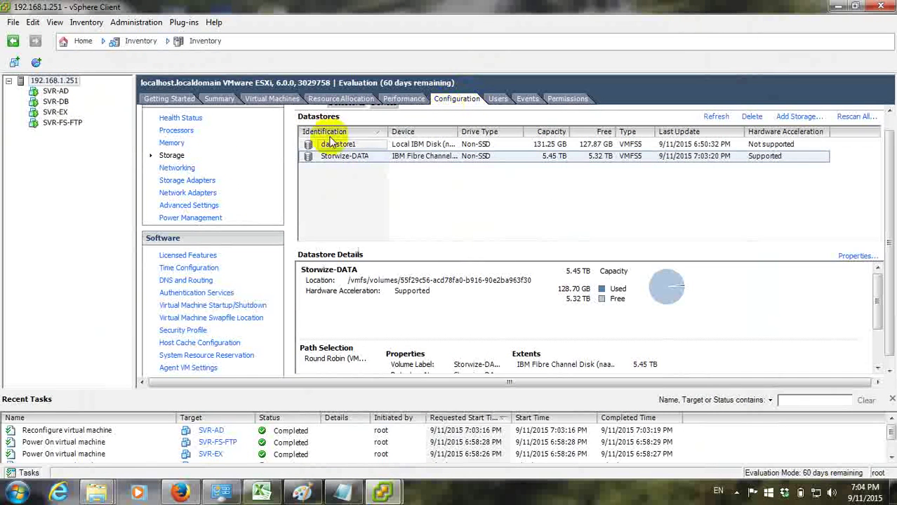
click(183, 168)
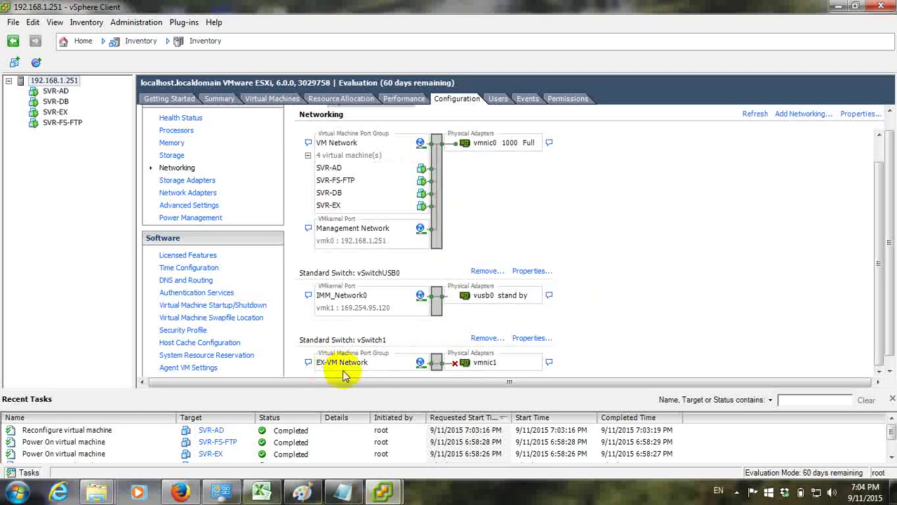
Switch SVR-EX's Network adapter 1 from VM Network to EX-VM Network and save
click(58, 112)
right_click(62, 115)
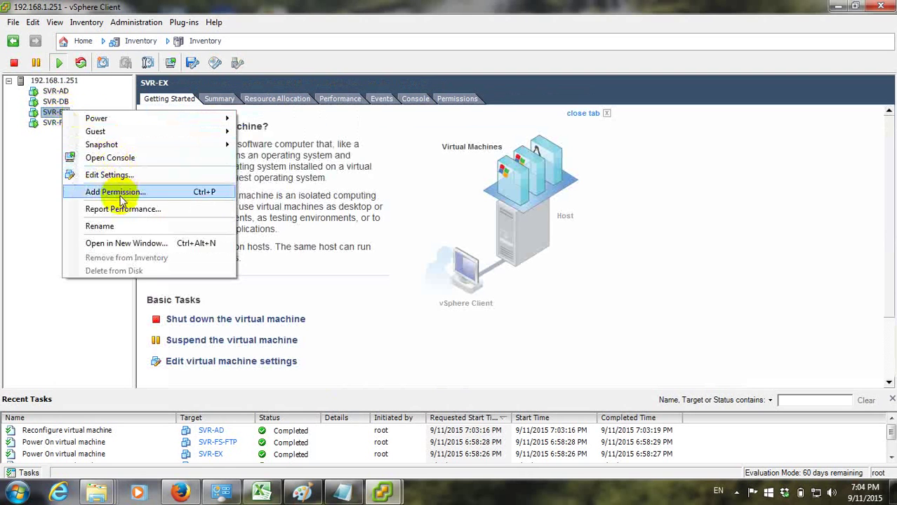
click(112, 176)
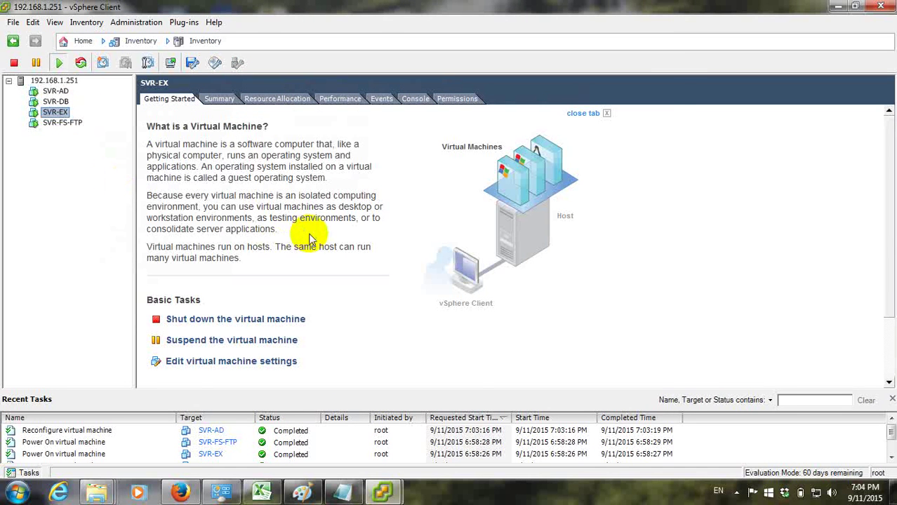
click(260, 206)
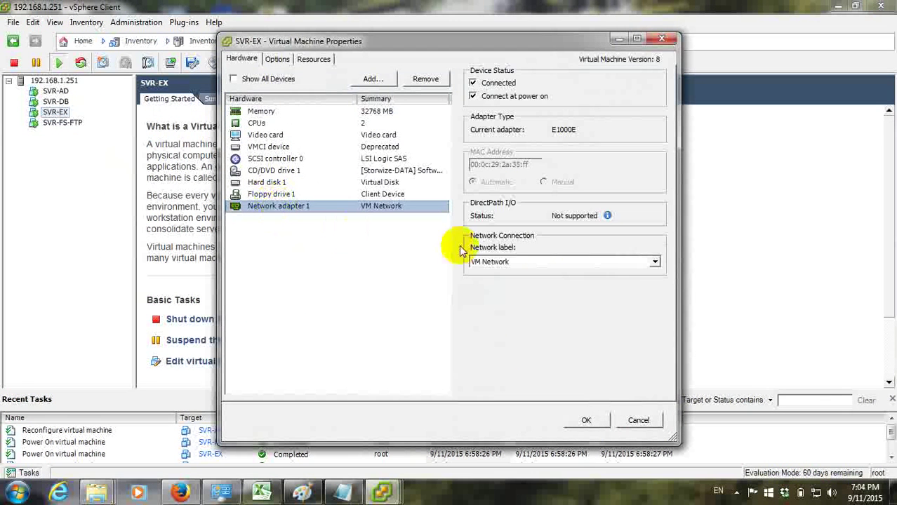
click(653, 261)
click(597, 274)
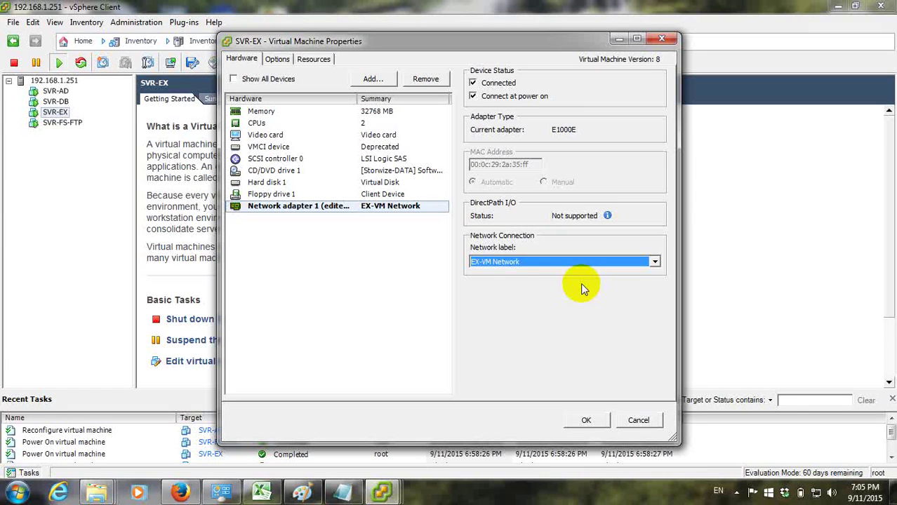
click(667, 43)
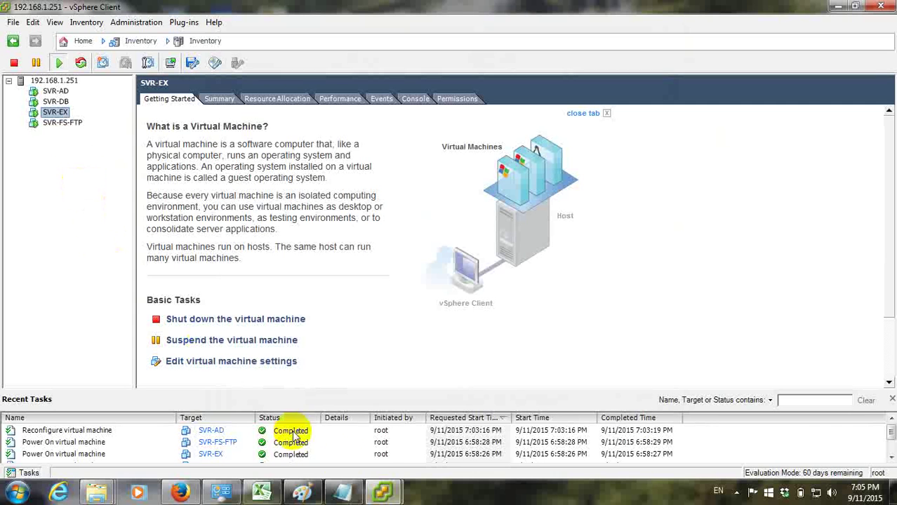
click(382, 491)
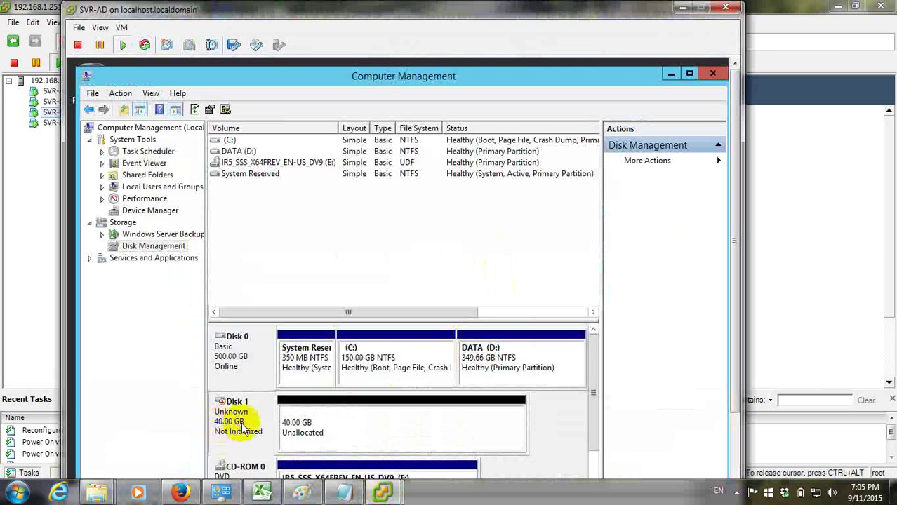
Start initializing the 40 GB Disk 1 and choose the GPT partition style
right_click(264, 425)
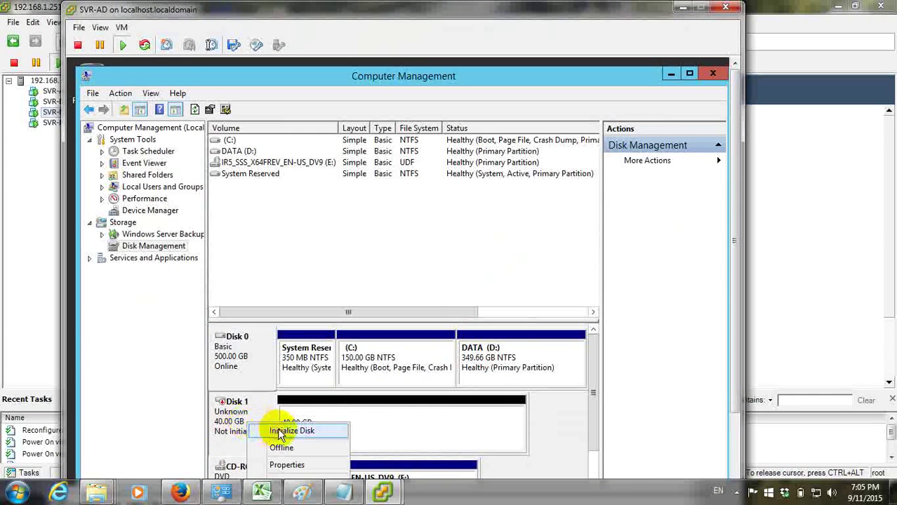
click(281, 433)
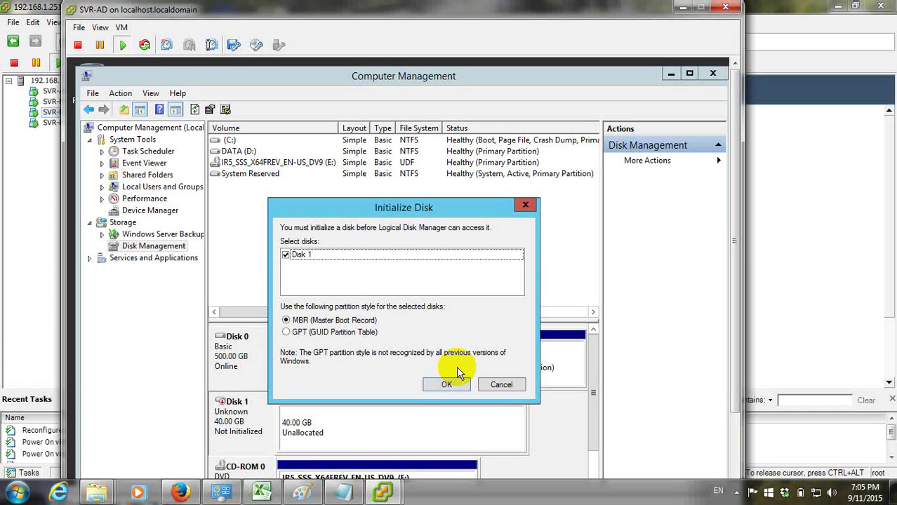
click(319, 335)
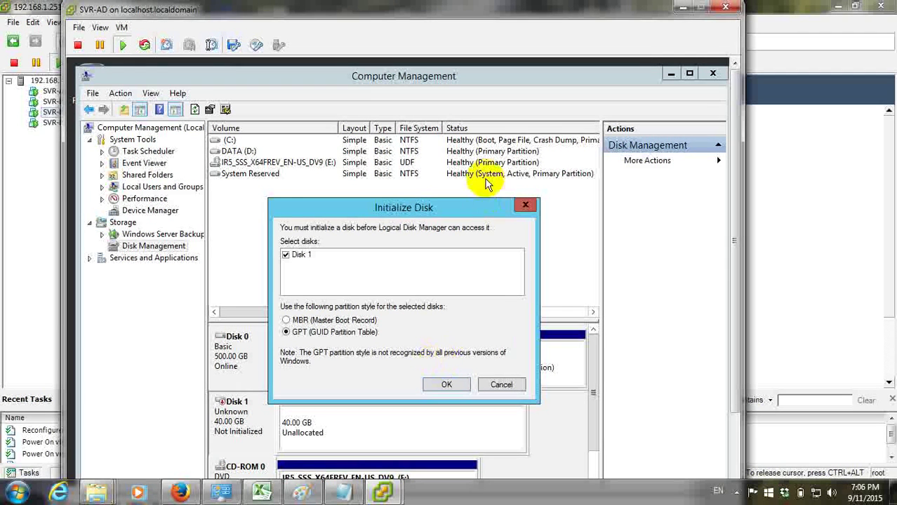
drag(425, 209, 457, 160)
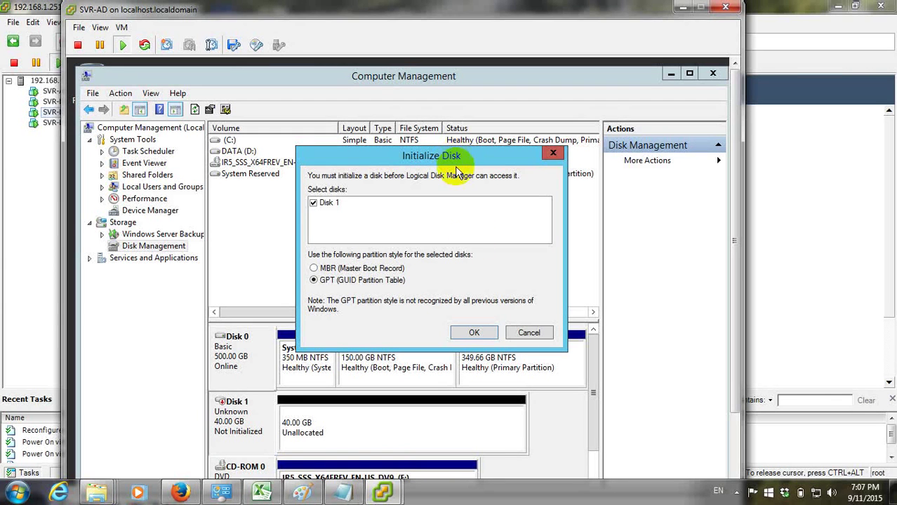
Confirm initializing Disk 1 as GPT, leaving 39.88 GB unallocated
click(474, 333)
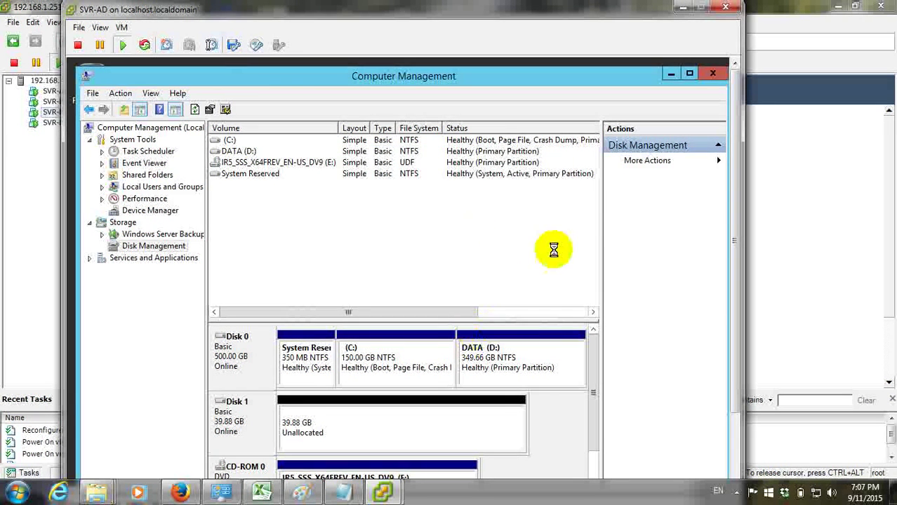
Create a 40830 MB NTFS quick-formatted New Volume on Disk 1's unallocated space with the default drive letter
right_click(254, 426)
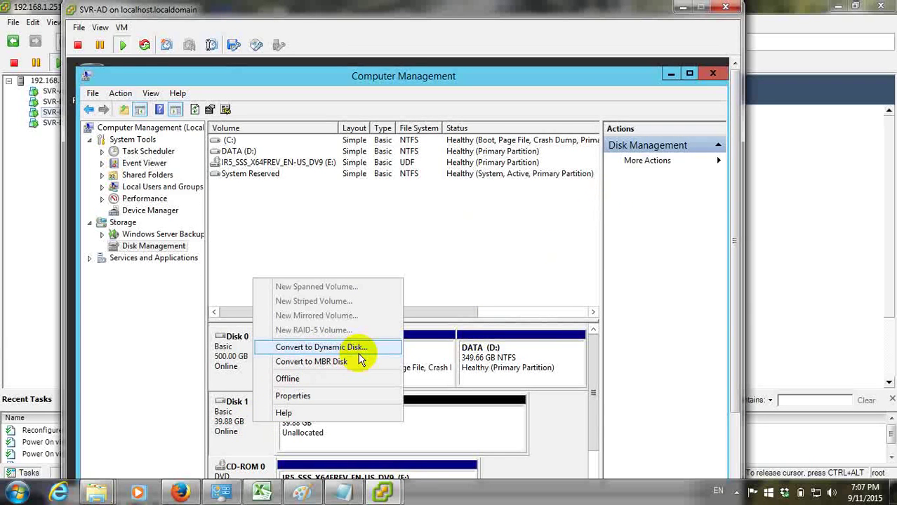
click(232, 422)
right_click(333, 421)
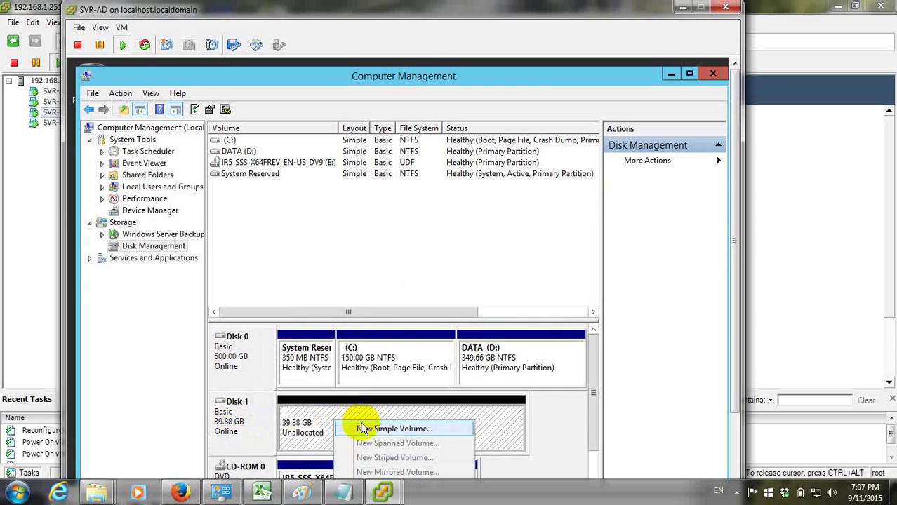
click(362, 425)
click(460, 375)
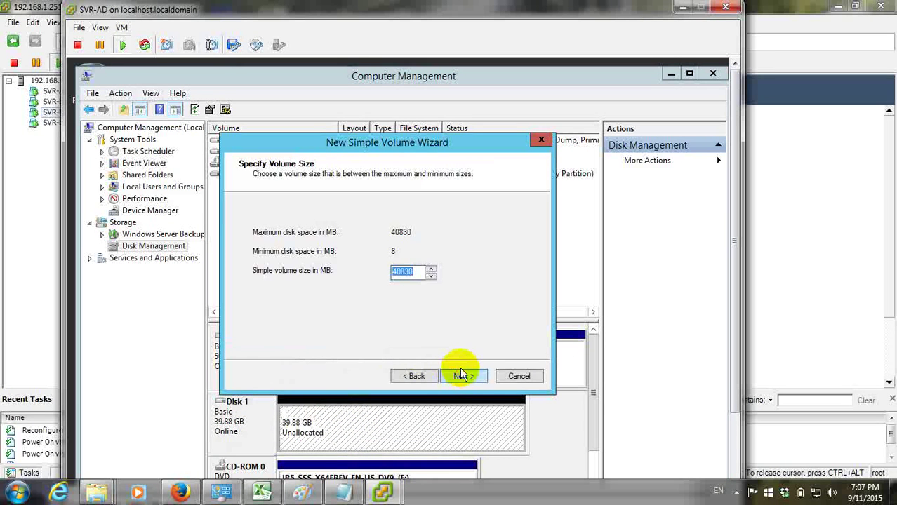
click(466, 376)
click(464, 376)
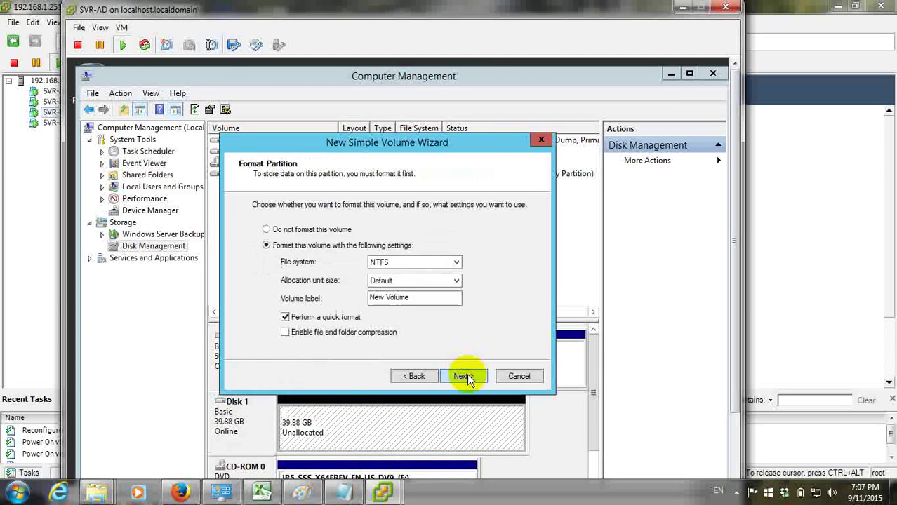
click(463, 376)
click(465, 377)
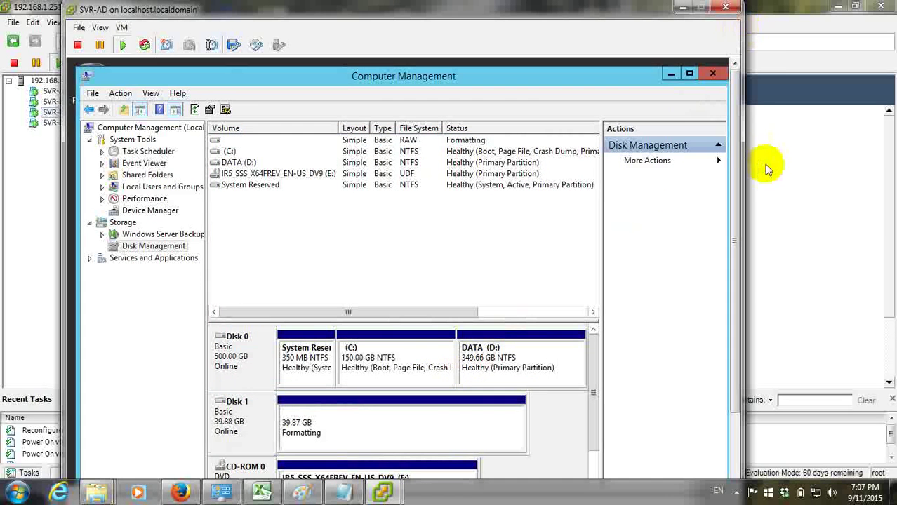
Close Computer Management, Server Manager, the SVR-AD console window and the Computer folder window
drag(737, 144, 756, 276)
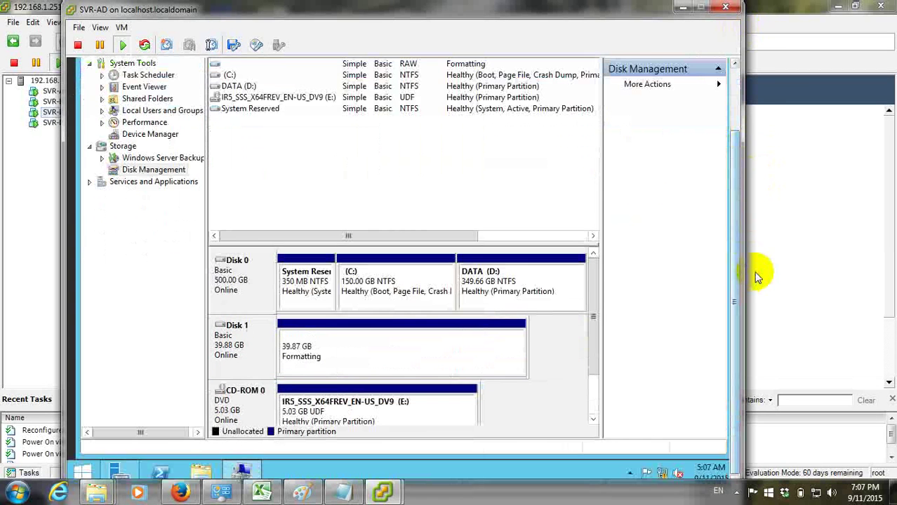
click(754, 268)
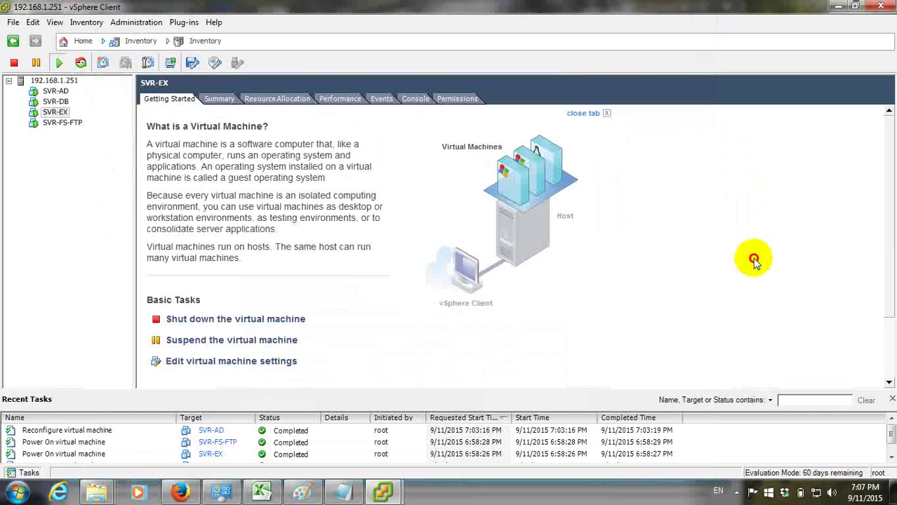
click(834, 6)
drag(737, 302, 708, 32)
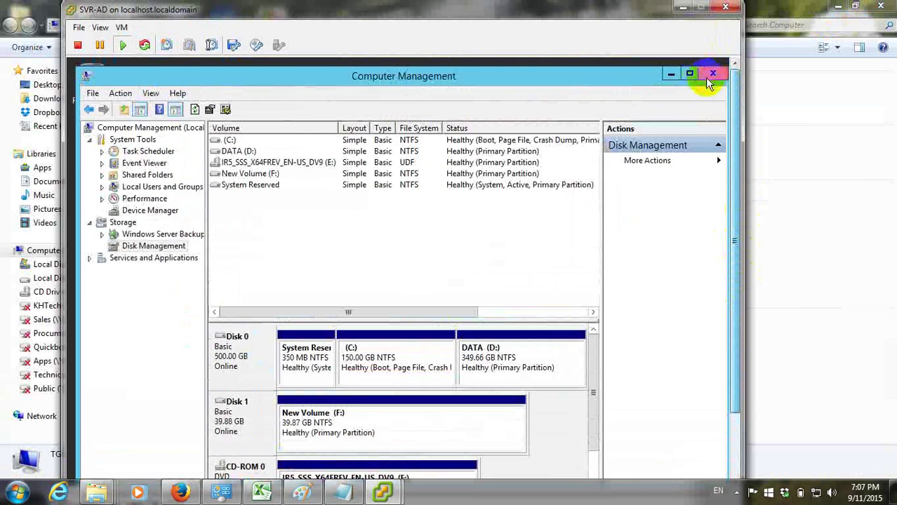
click(711, 79)
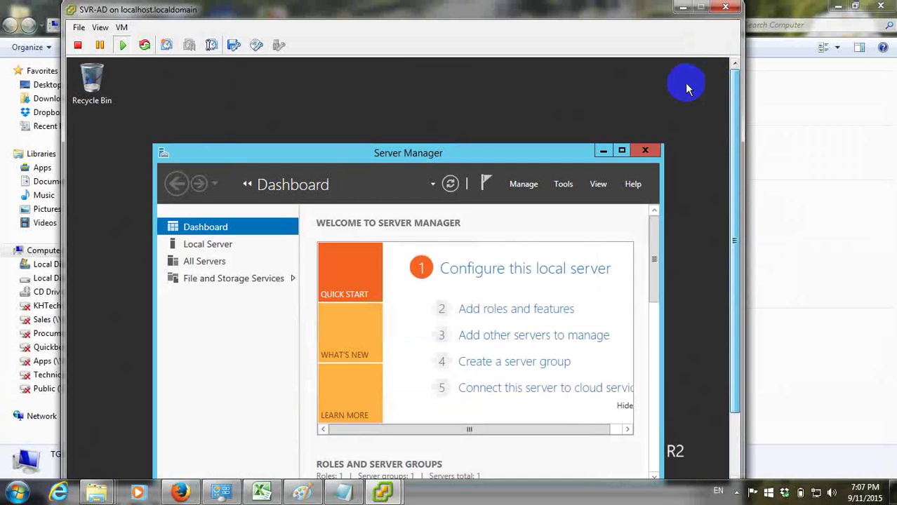
click(645, 150)
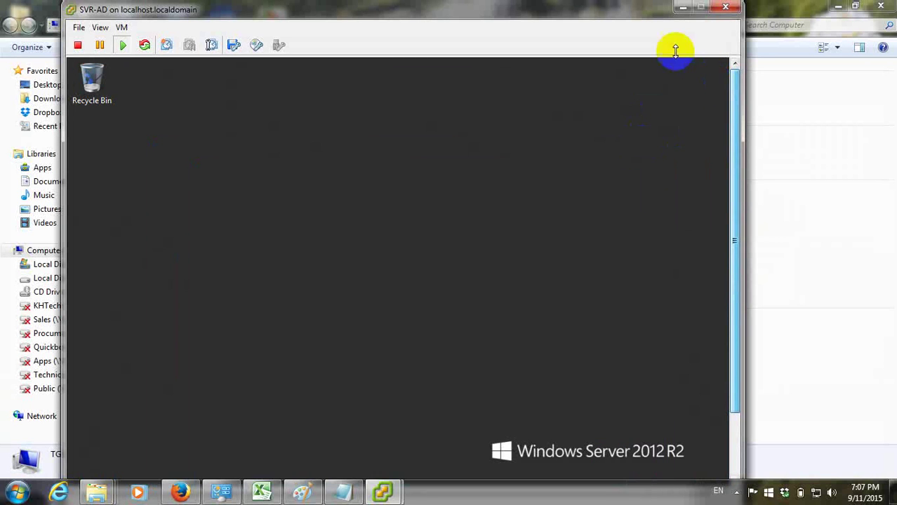
click(727, 7)
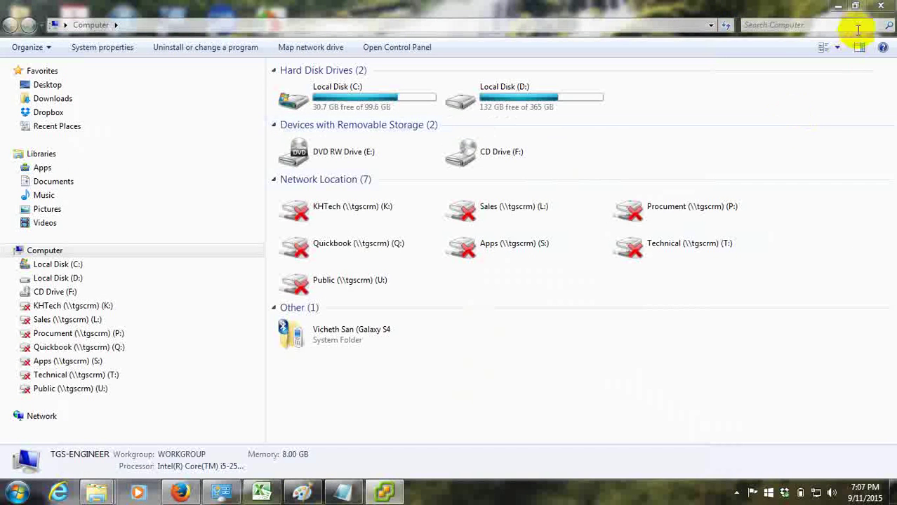
click(874, 12)
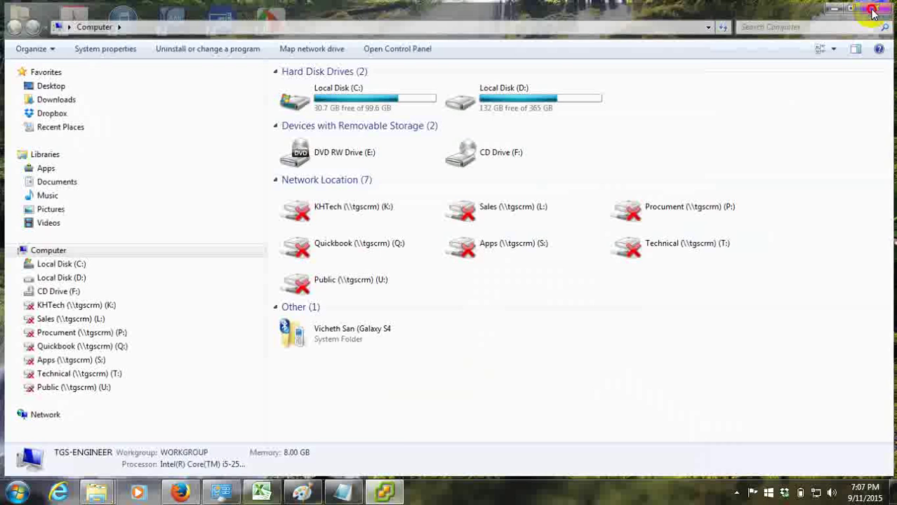
Close the Computer folder window, view host 192.168.1.251's summary, and inspect SVR-FS-FTP's VM settings
click(872, 12)
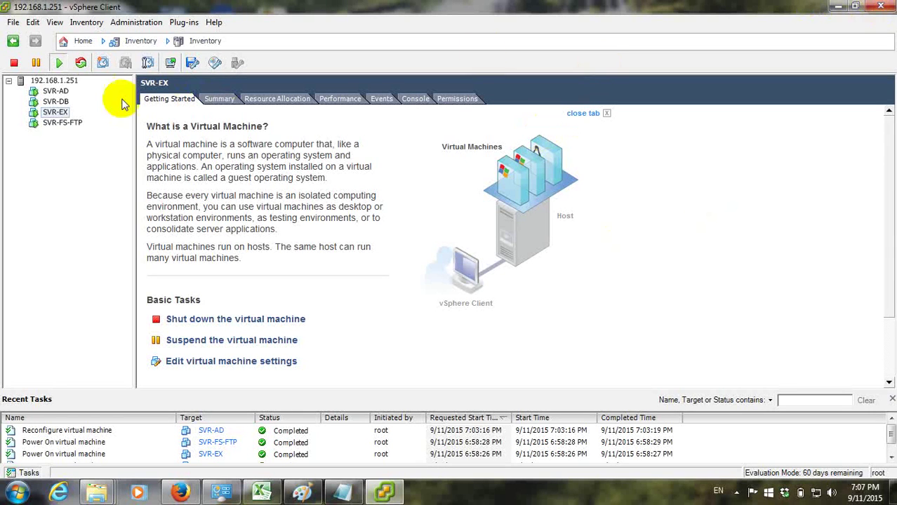
click(45, 82)
click(219, 99)
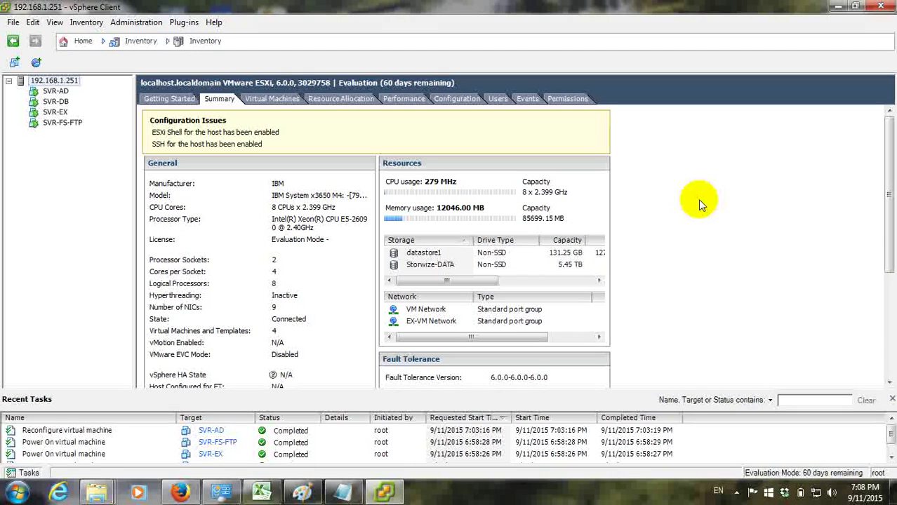
click(71, 124)
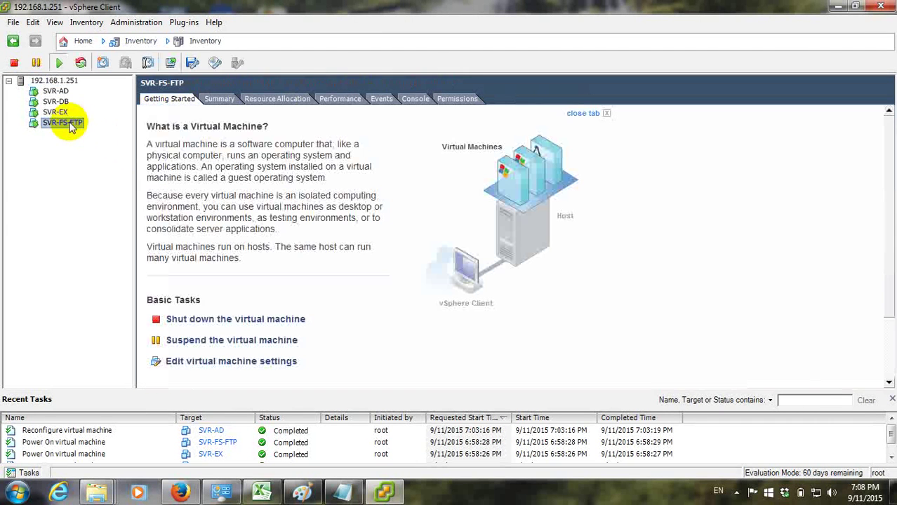
click(233, 361)
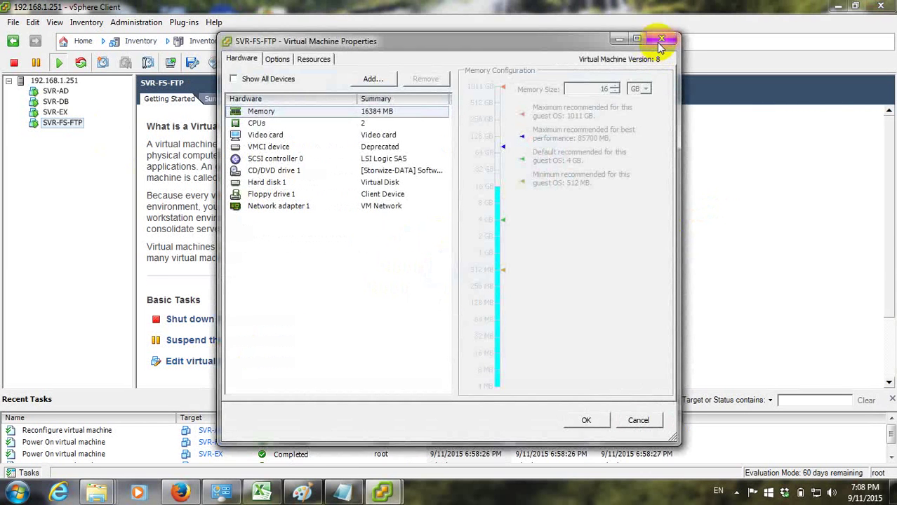
click(661, 37)
Review SVR-EX's virtual machine properties and close them without changes
click(56, 112)
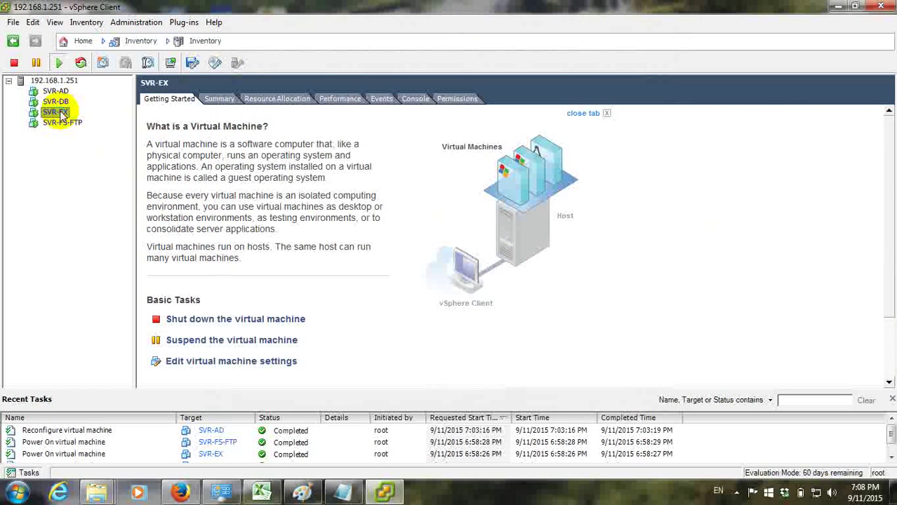
right_click(56, 112)
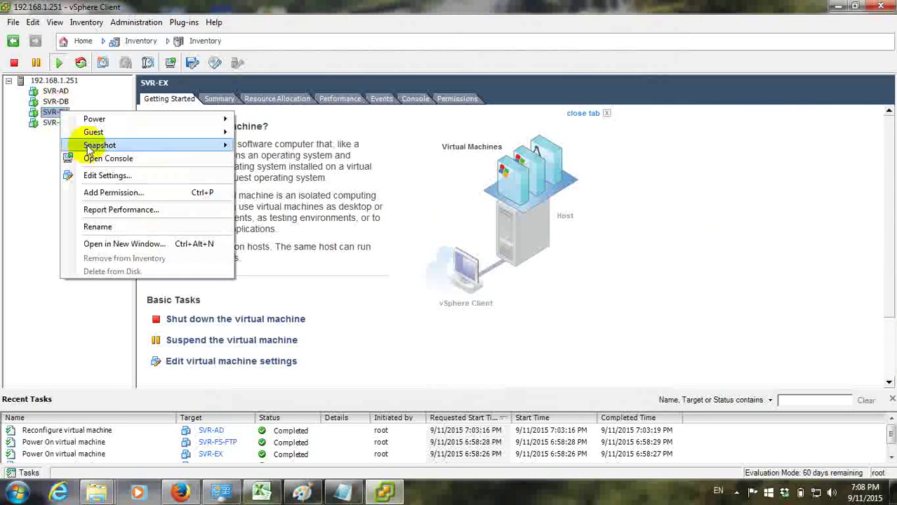
click(122, 179)
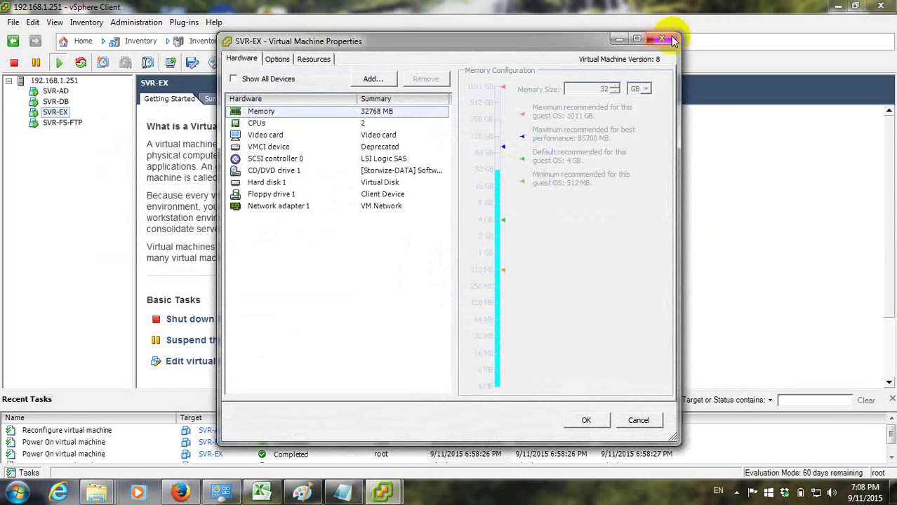
click(661, 38)
Show Security Profile under Software on host 192.168.1.251's Configuration tab
click(49, 80)
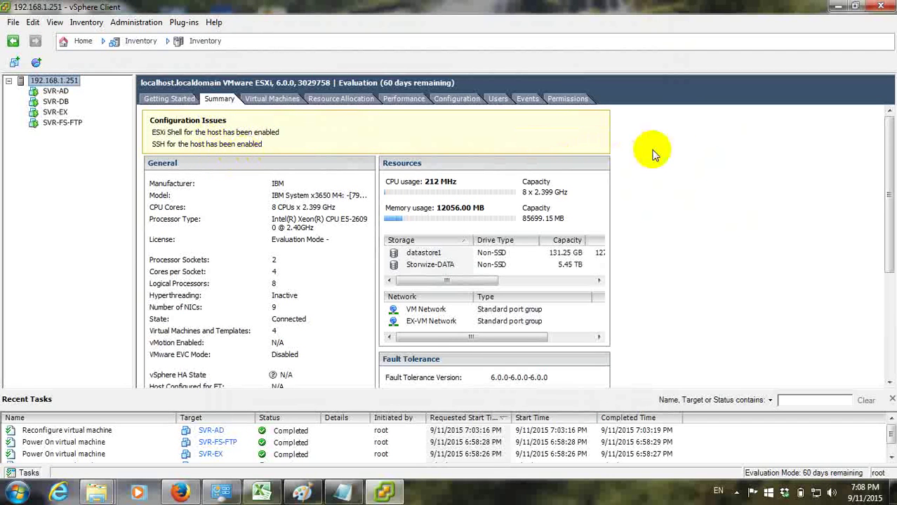
scroll(527, 137, down, 5)
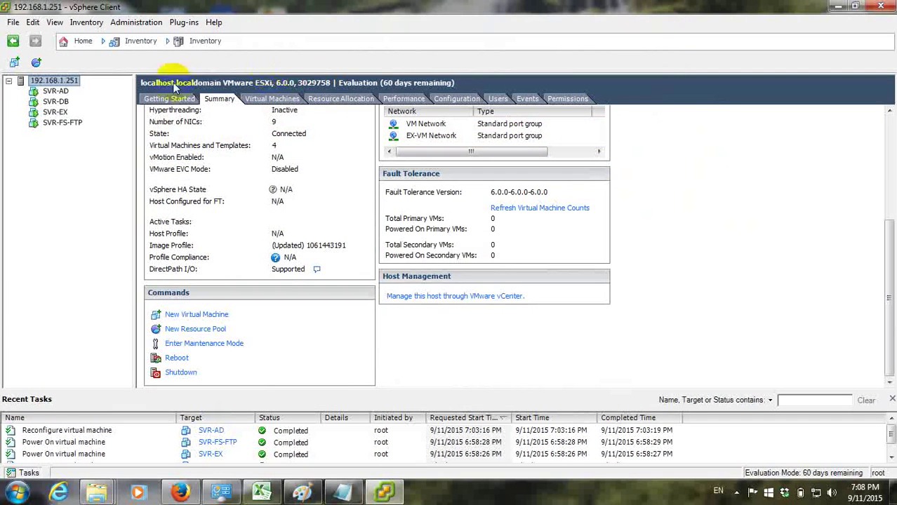
click(441, 104)
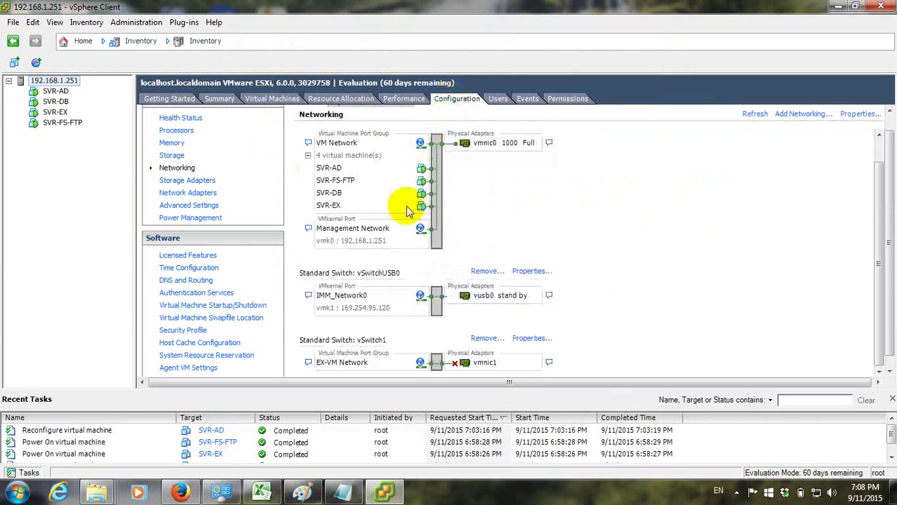
click(183, 330)
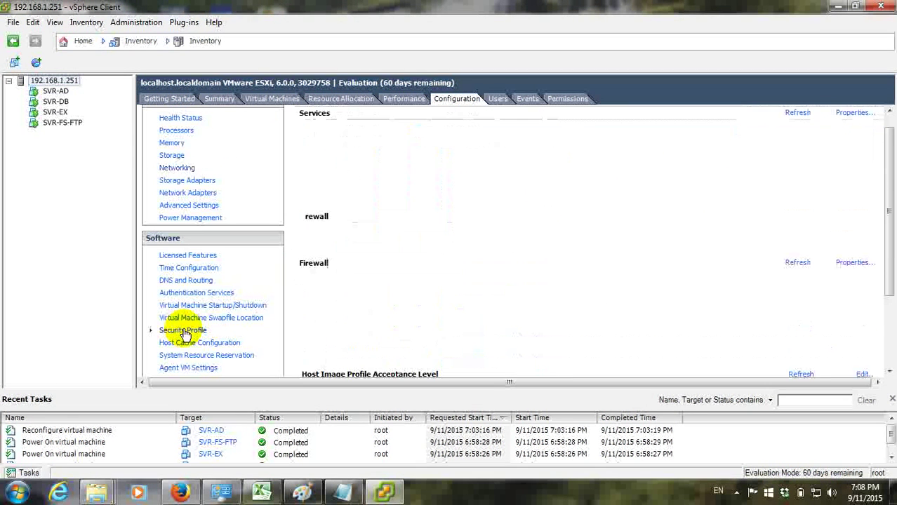
Stop the ESXi Shell service and set it to start and stop manually
click(846, 114)
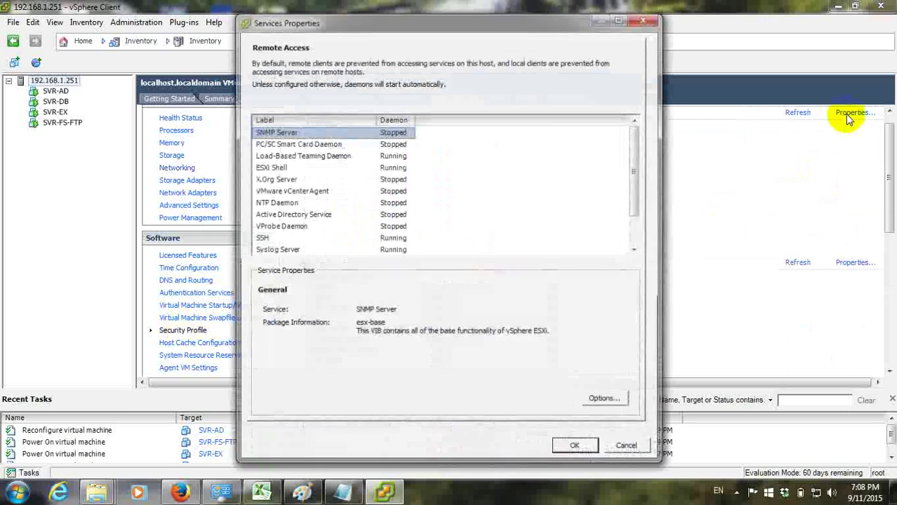
click(285, 168)
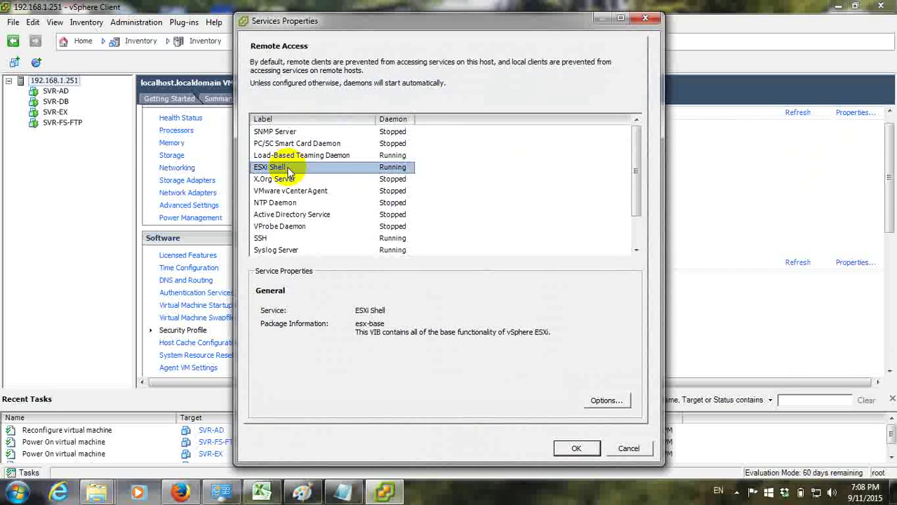
click(605, 399)
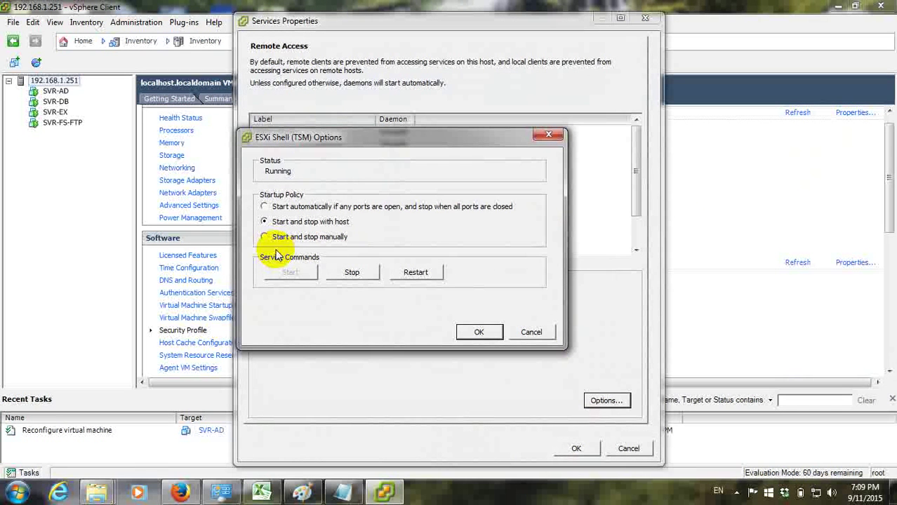
click(264, 236)
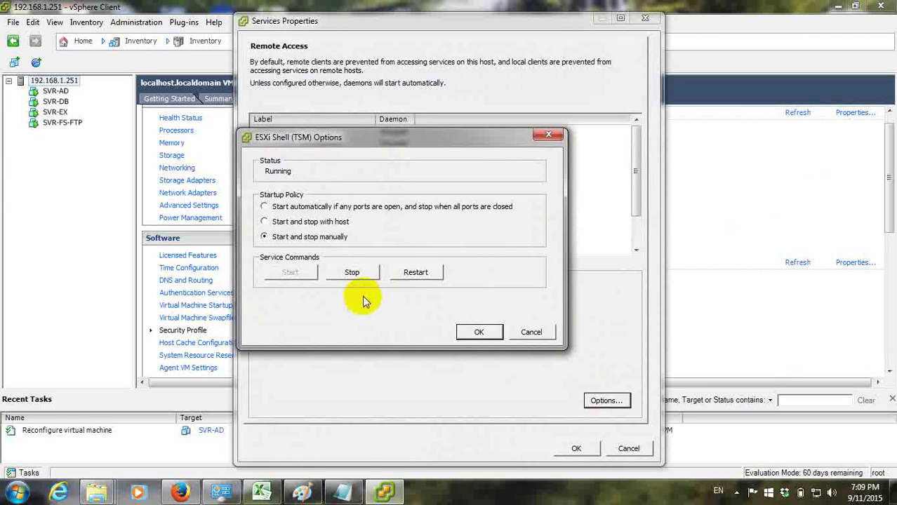
click(353, 276)
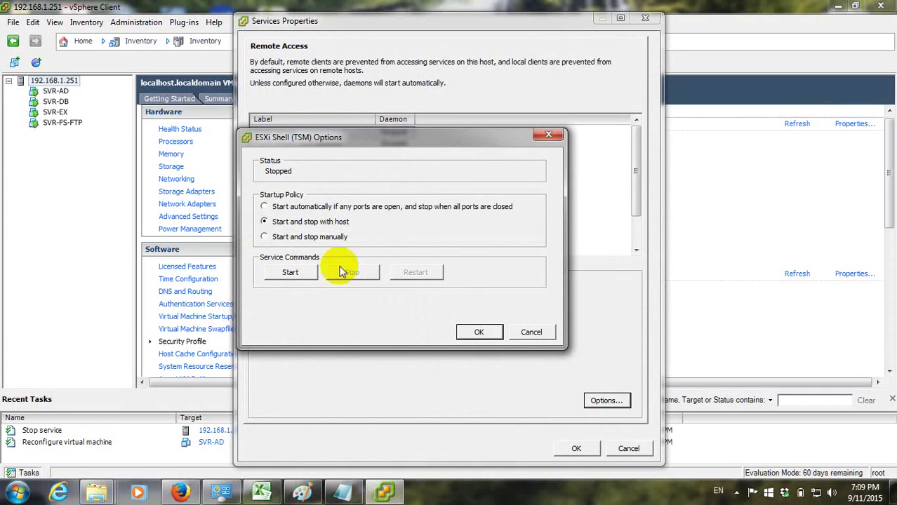
click(264, 237)
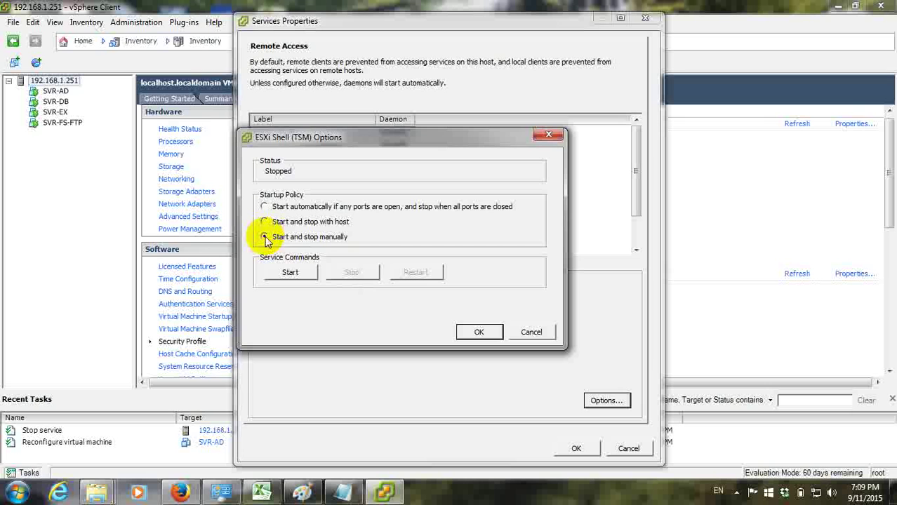
click(478, 333)
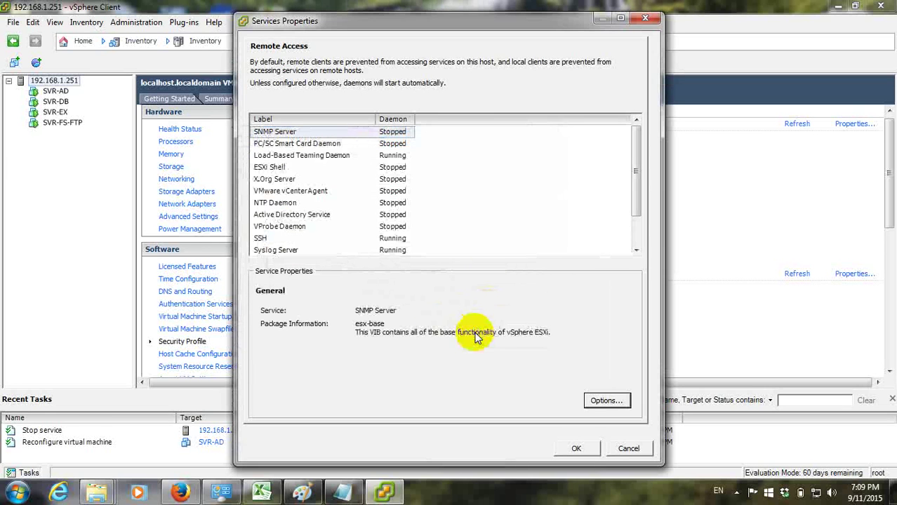
click(301, 167)
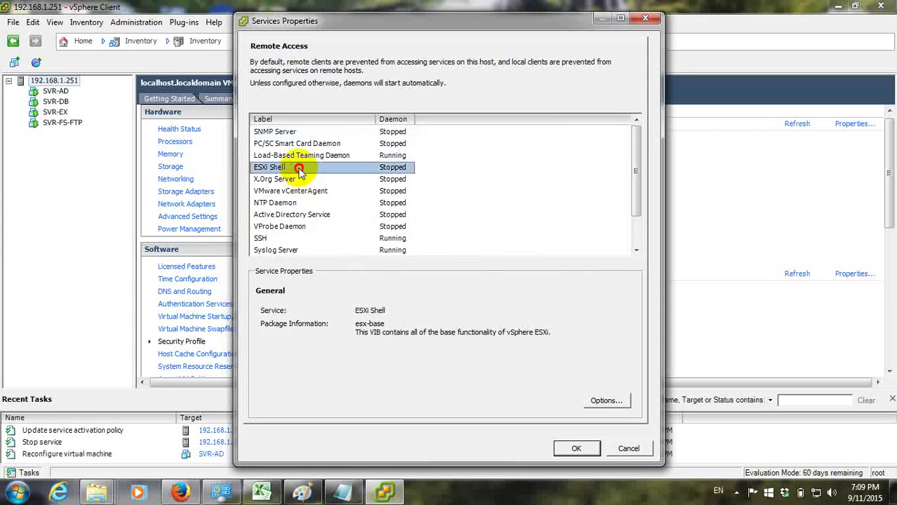
click(606, 401)
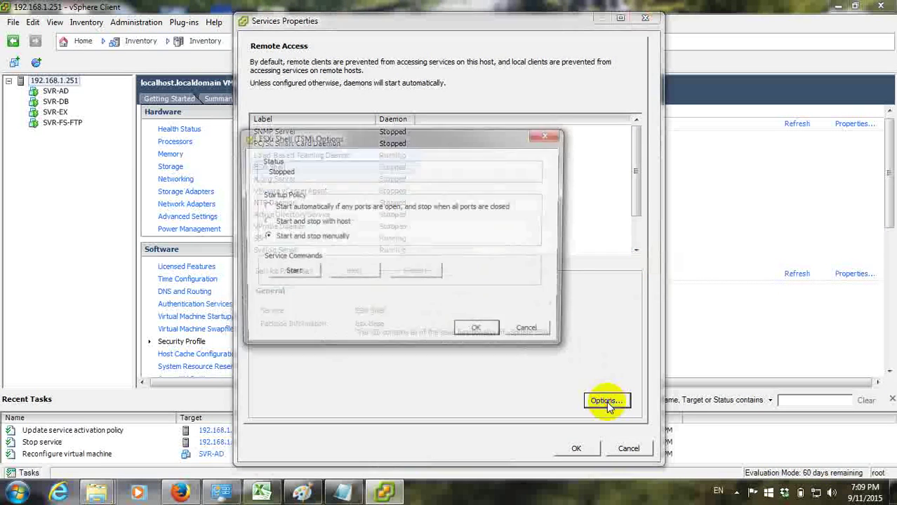
click(549, 135)
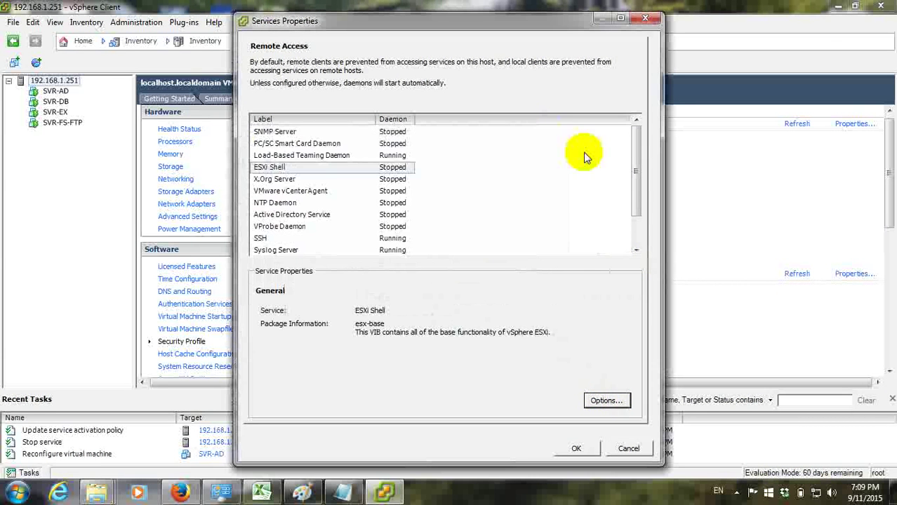
Stop the SSH service, set it to start and stop manually, and apply the service properties
scroll(637, 208, down, 1)
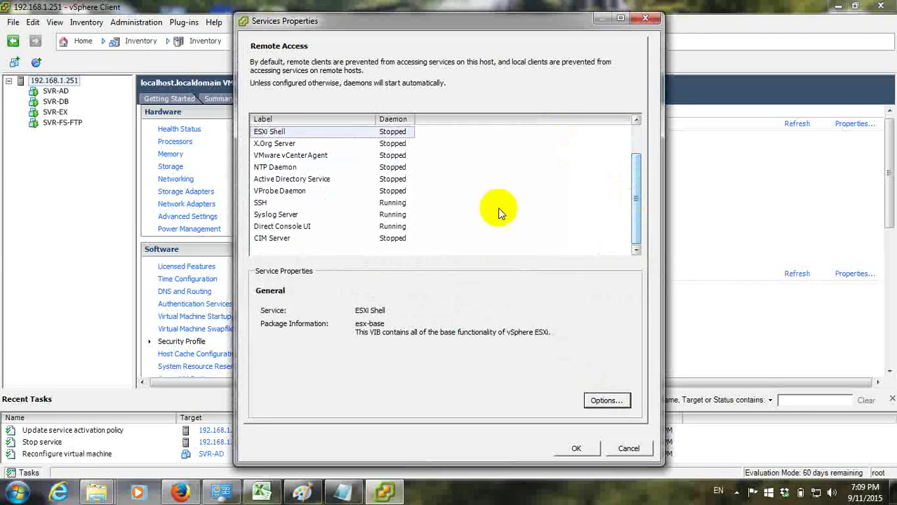
click(282, 203)
click(607, 401)
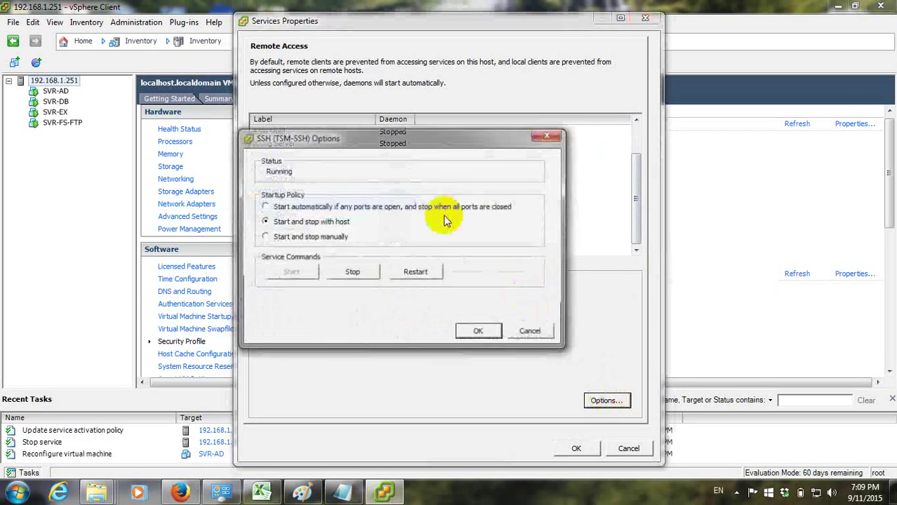
click(344, 275)
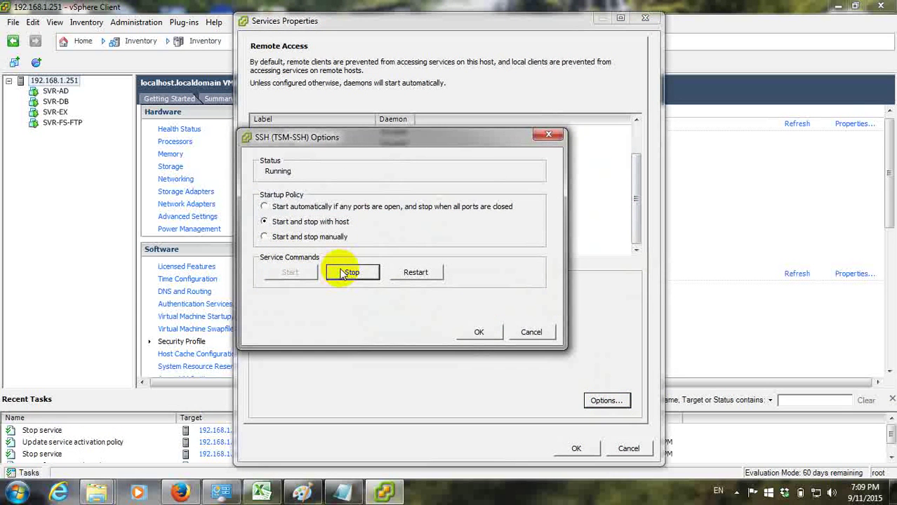
click(264, 236)
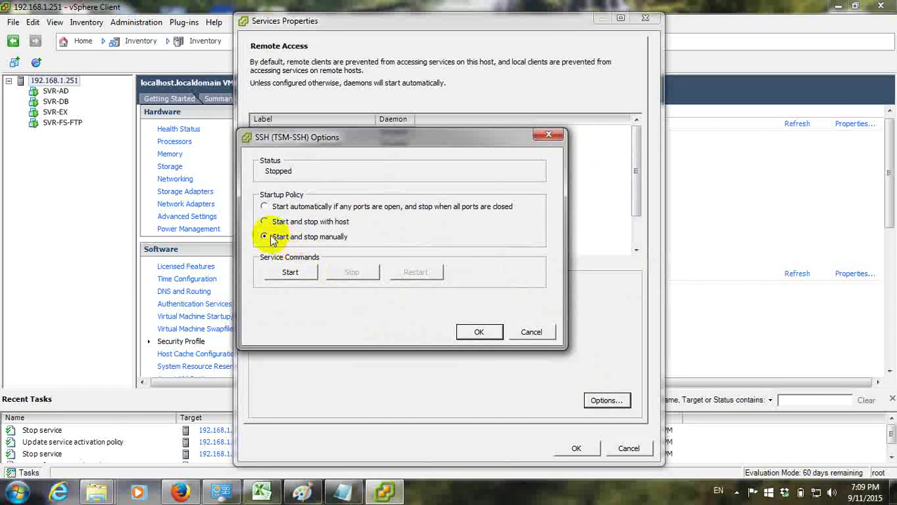
click(474, 332)
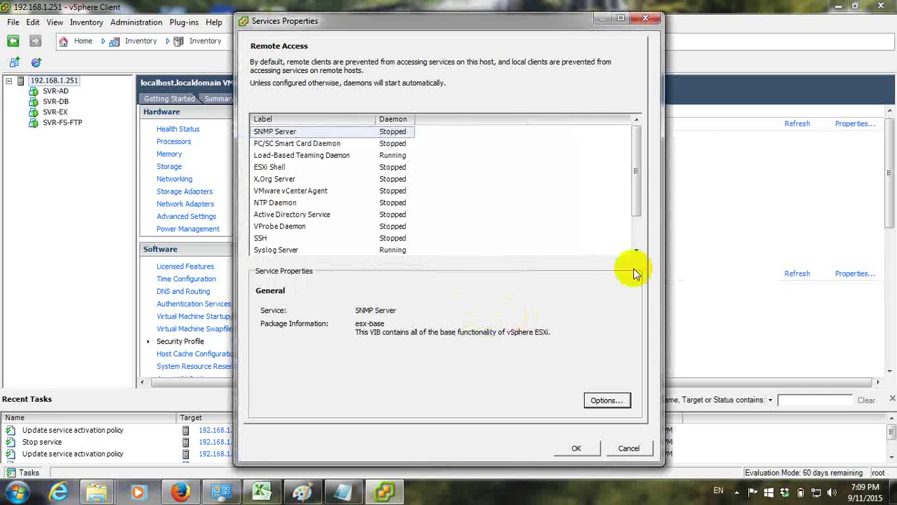
drag(638, 182, 635, 237)
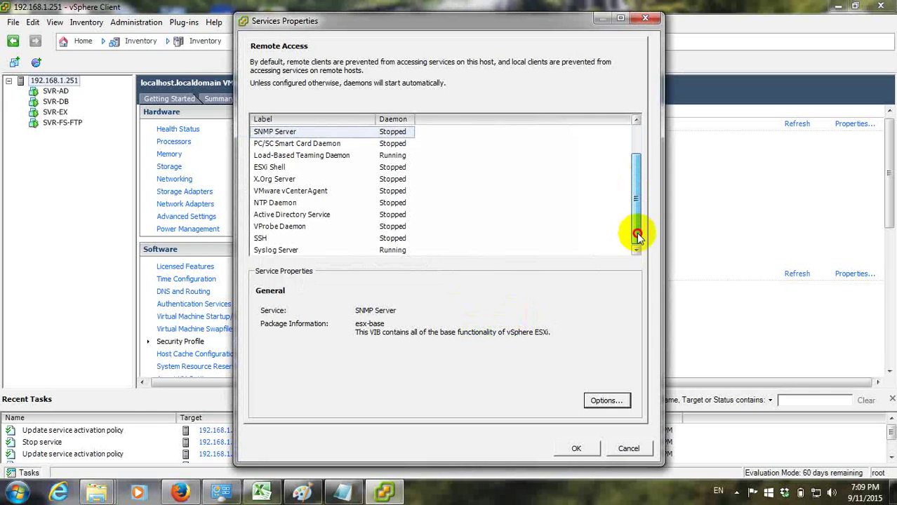
click(579, 449)
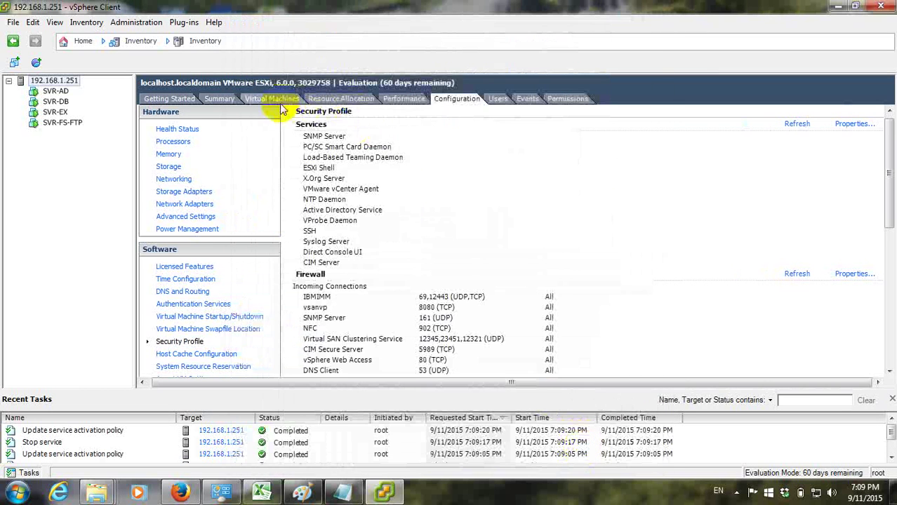
Review the host summary, then list its VMs: SVR-AD, SVR-FS-FTP, SVR-DB and SVR-EX, all powered on
click(223, 99)
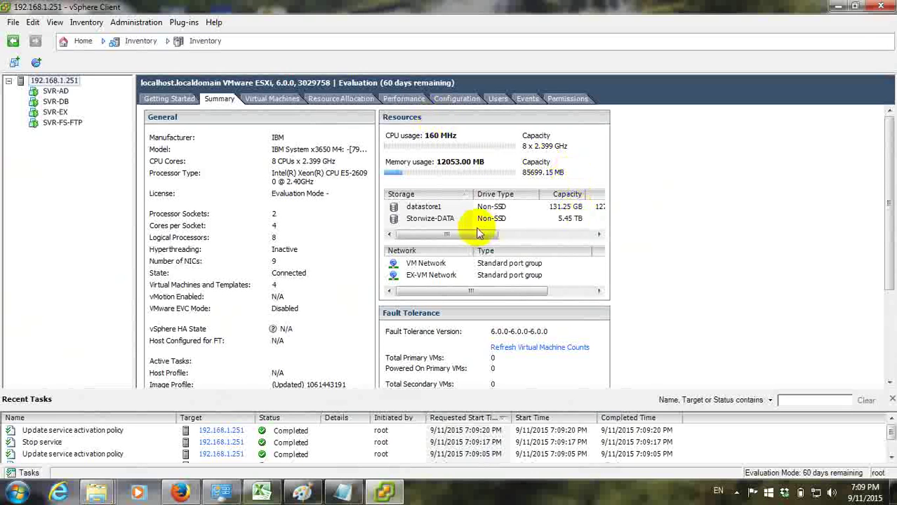
drag(337, 238, 436, 255)
drag(551, 241, 566, 240)
drag(485, 235, 441, 242)
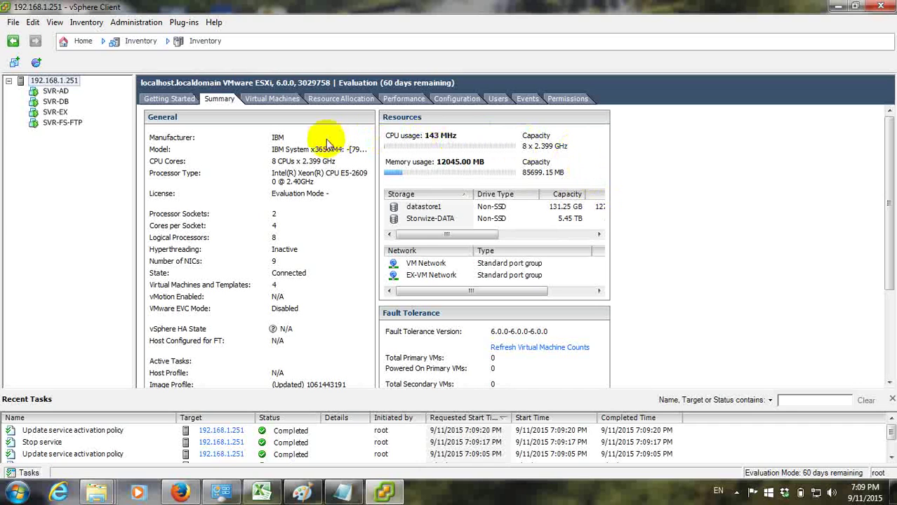
click(290, 100)
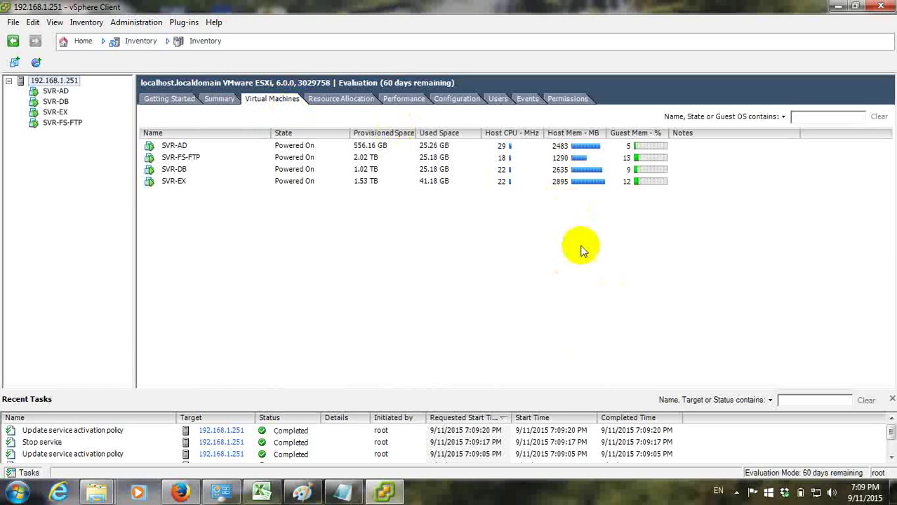